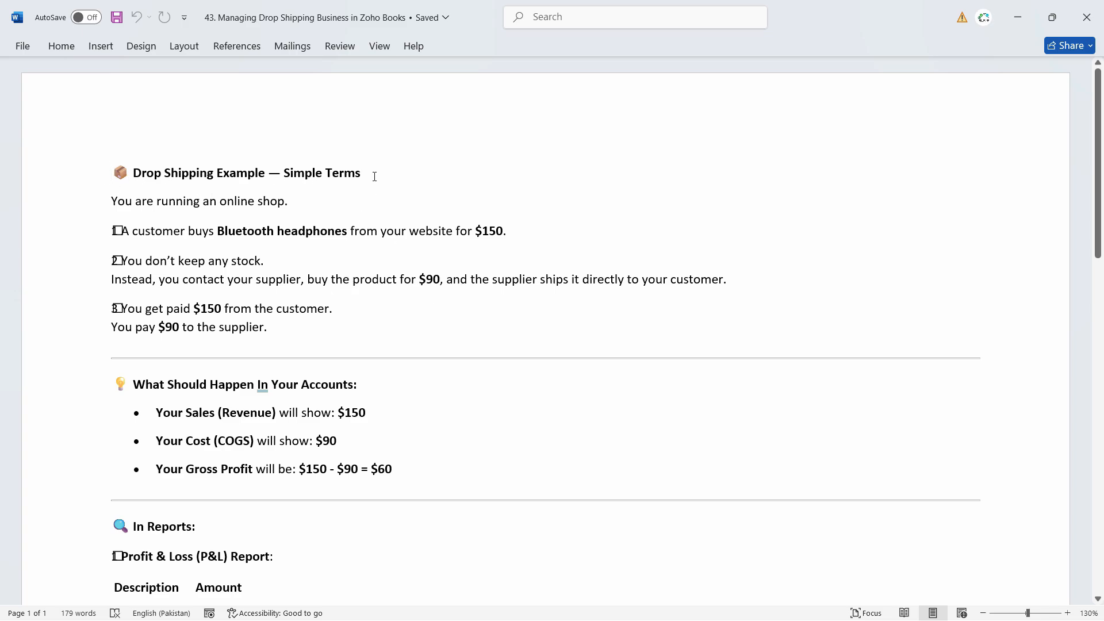
- Read the drop-shipping notes in Word, scrolling down to the Summary and back up
scroll(371, 198, down, 3)
scroll(235, 190, up, 2)
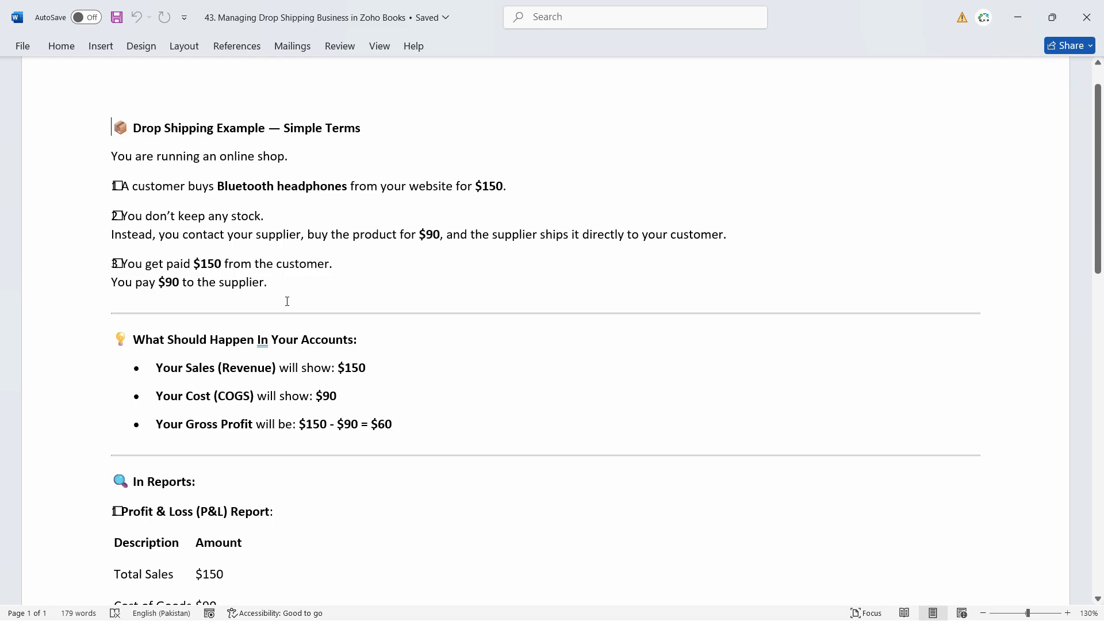
scroll(259, 311, down, 2)
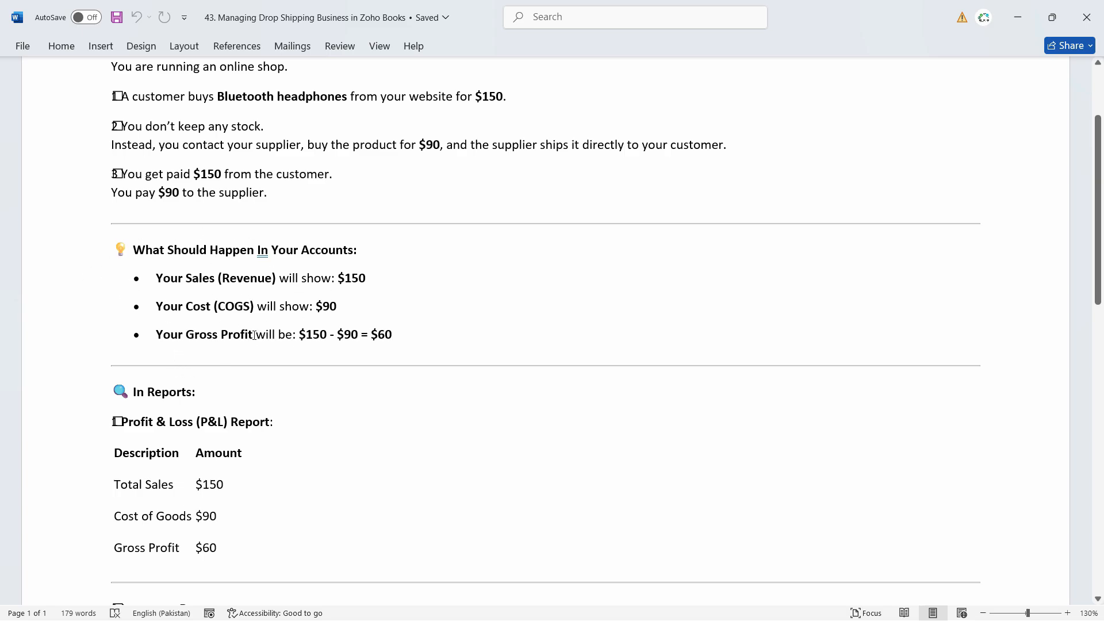
scroll(383, 337, down, 3)
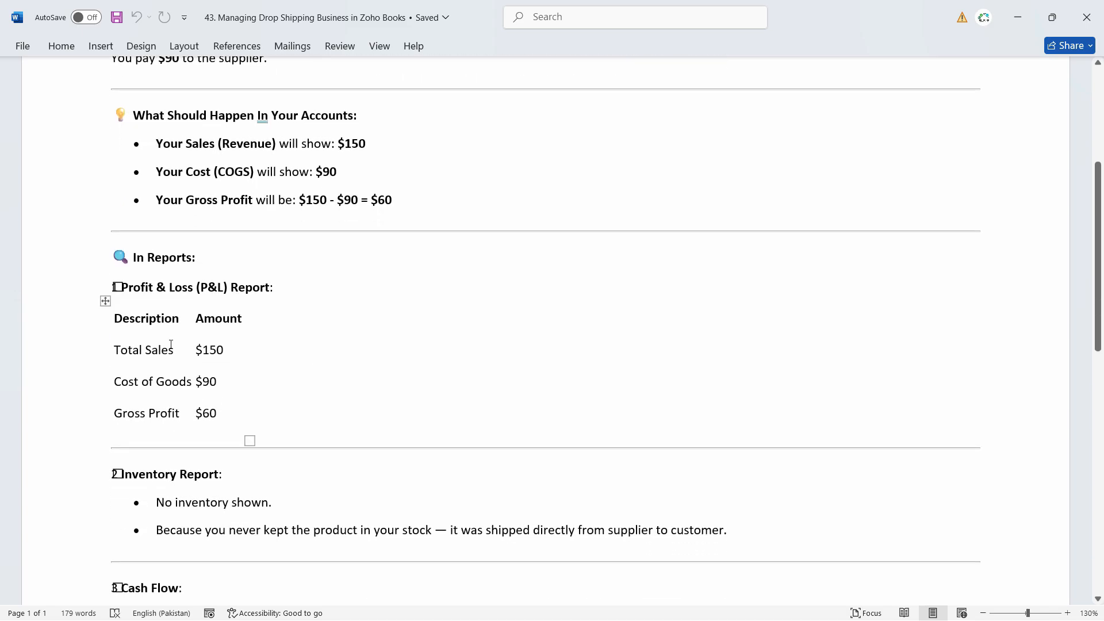
scroll(276, 421, down, 4)
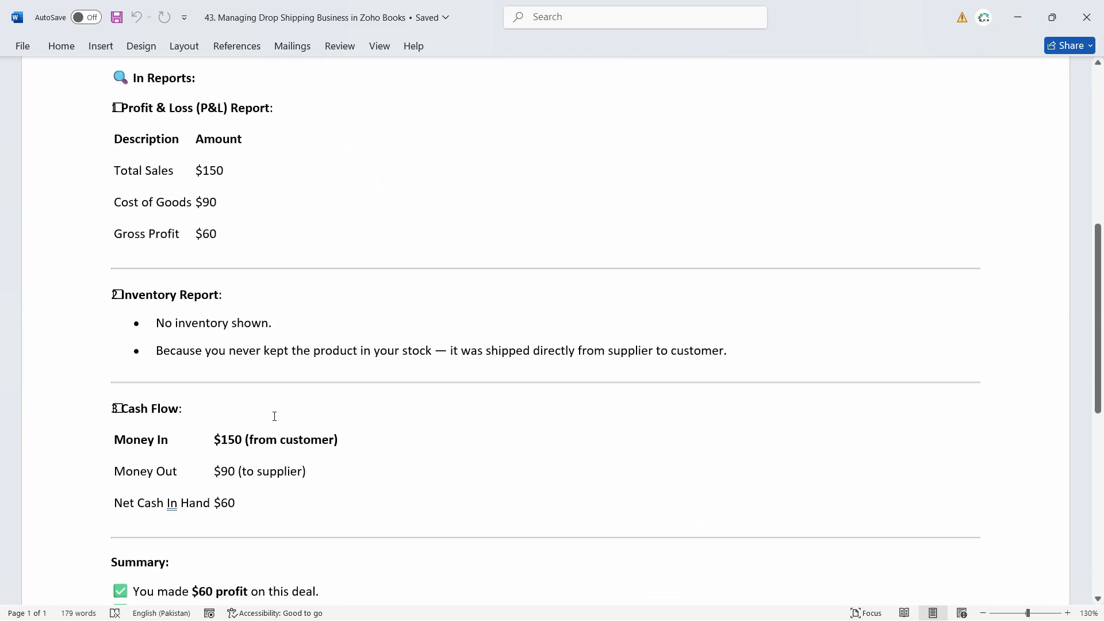
scroll(163, 303, down, 4)
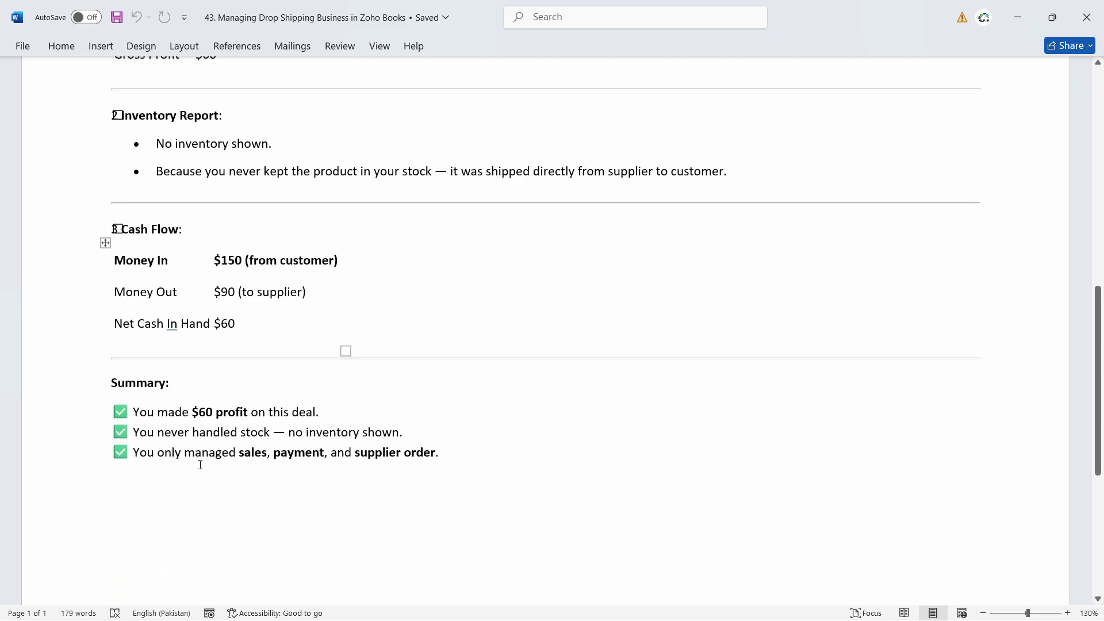
scroll(201, 465, up, 14)
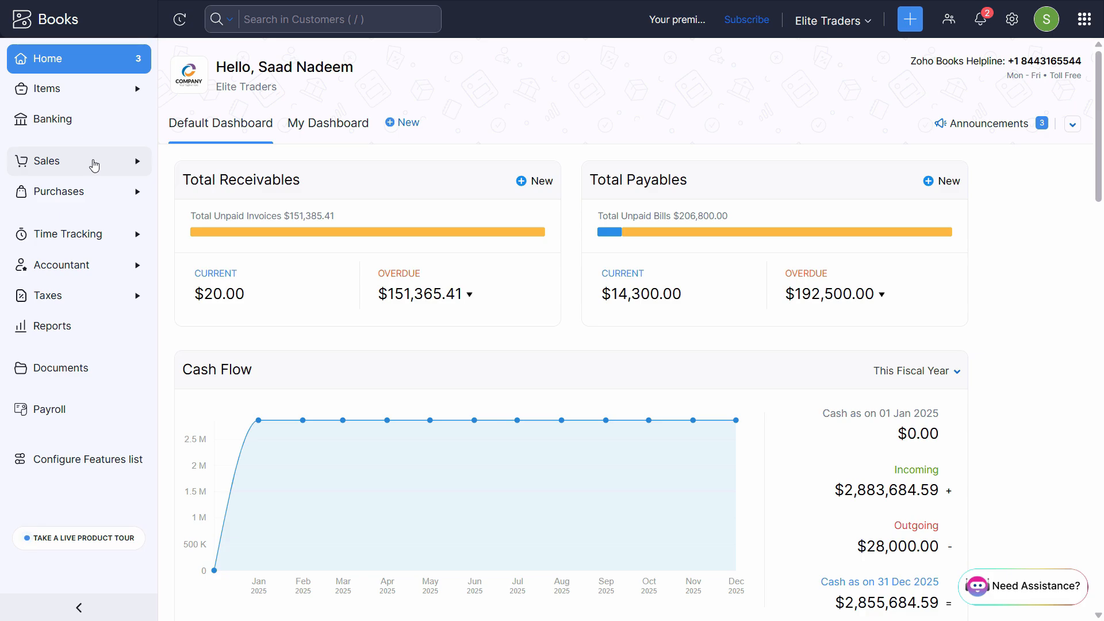
- Start a new sales order from the Sales Orders list
click(55, 164)
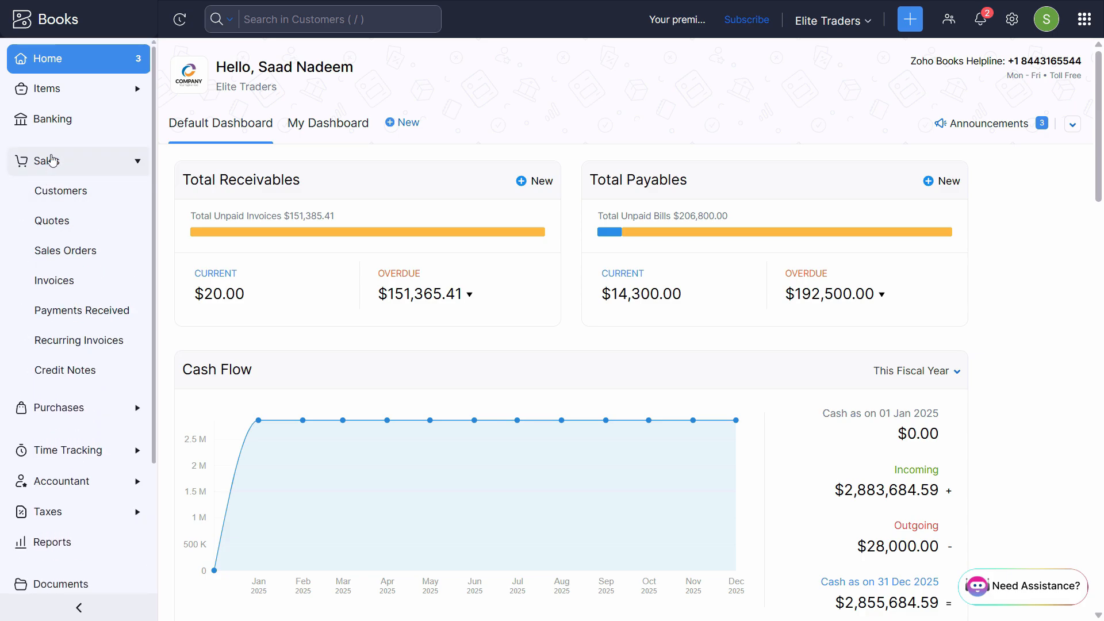
click(82, 251)
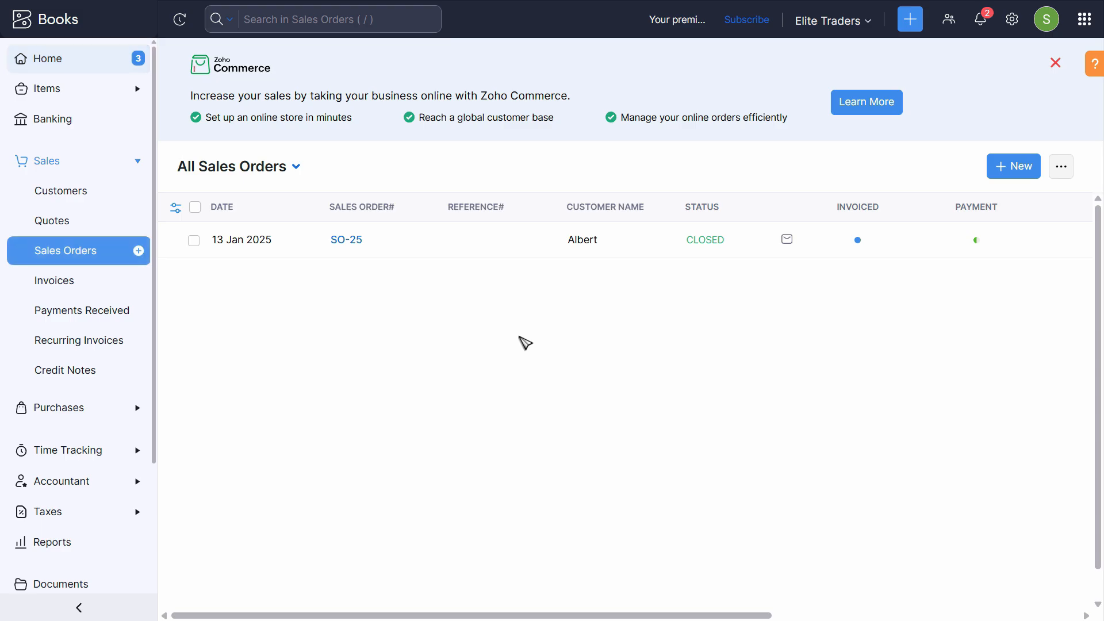
click(1016, 174)
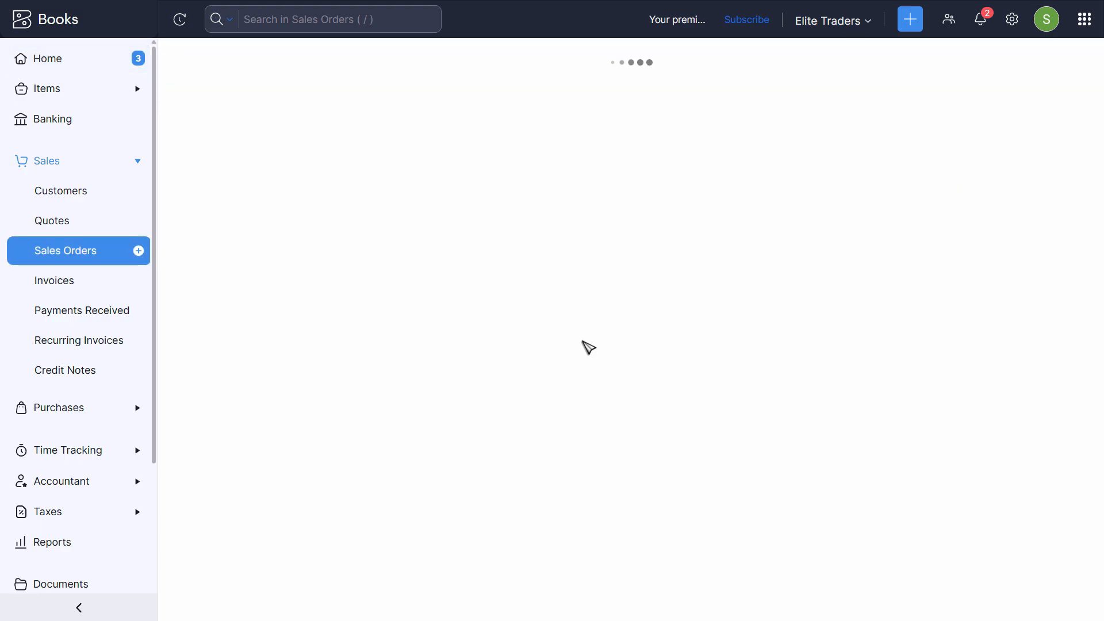
- Create the new customer 'Website Customer' with the display name Website Customer, and save it
click(525, 124)
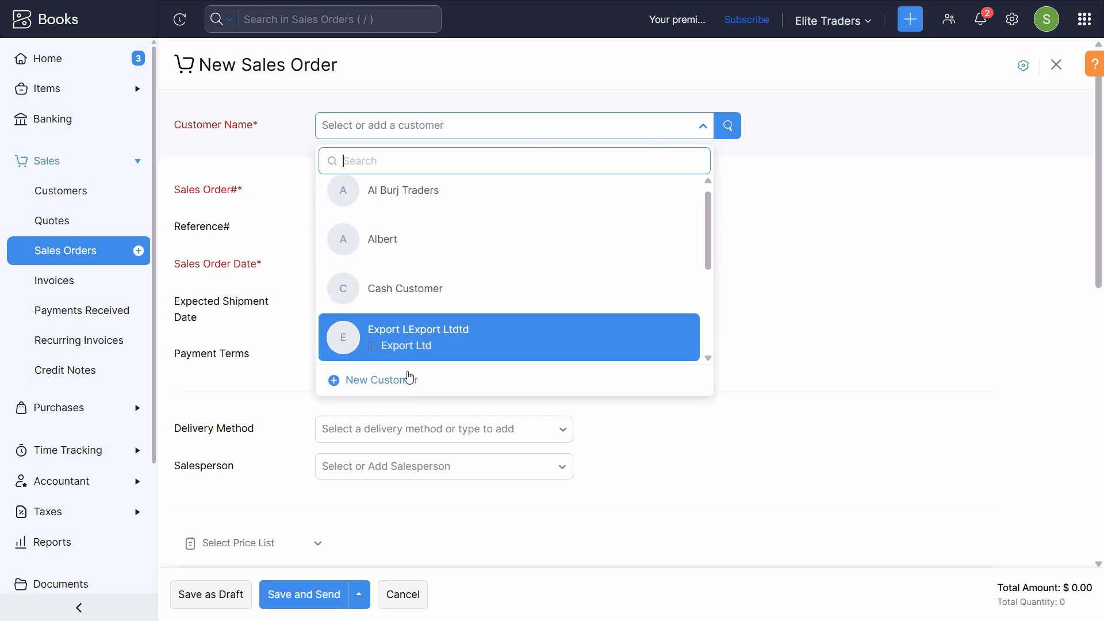
click(410, 382)
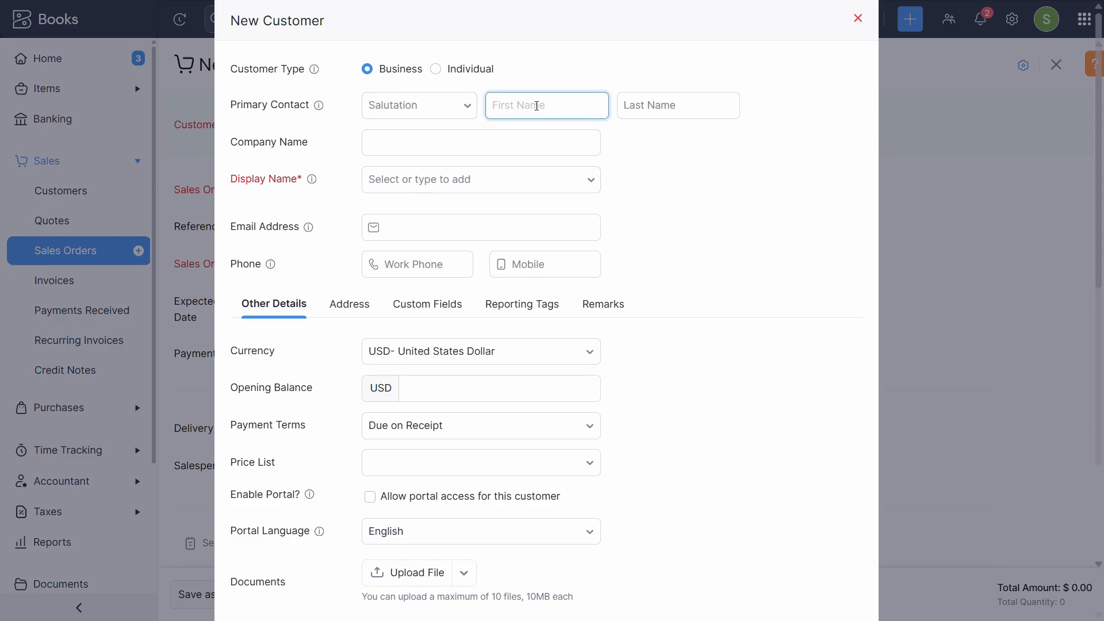
text(Website Customer)
triple_click(537, 106)
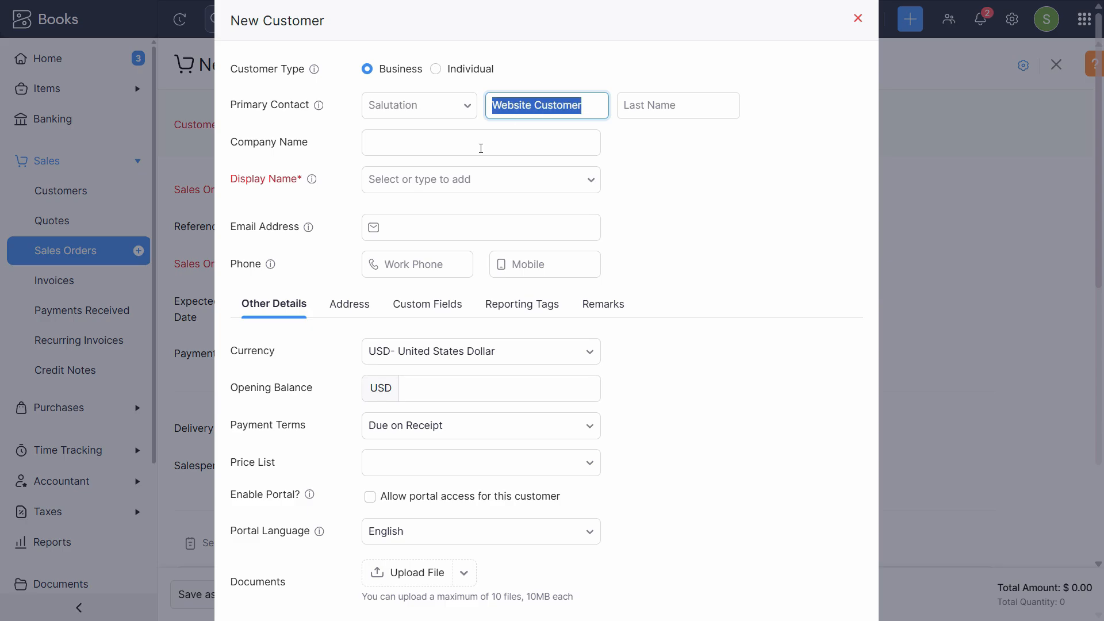
click(451, 185)
click(467, 227)
scroll(555, 378, down, 3)
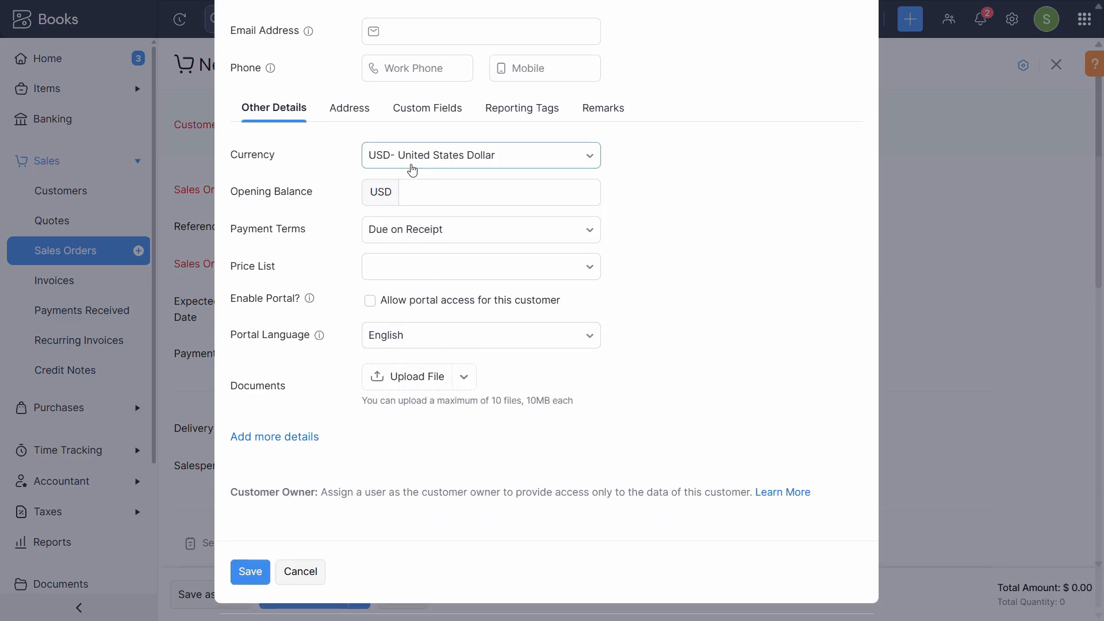
scroll(402, 230, up, 2)
scroll(397, 403, down, 2)
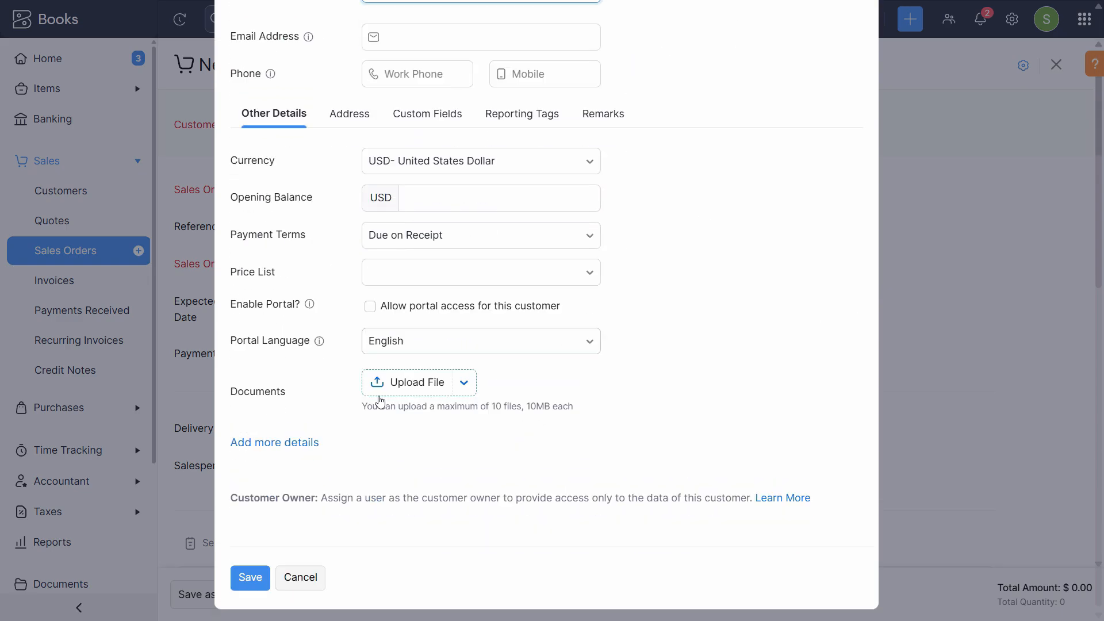
click(257, 574)
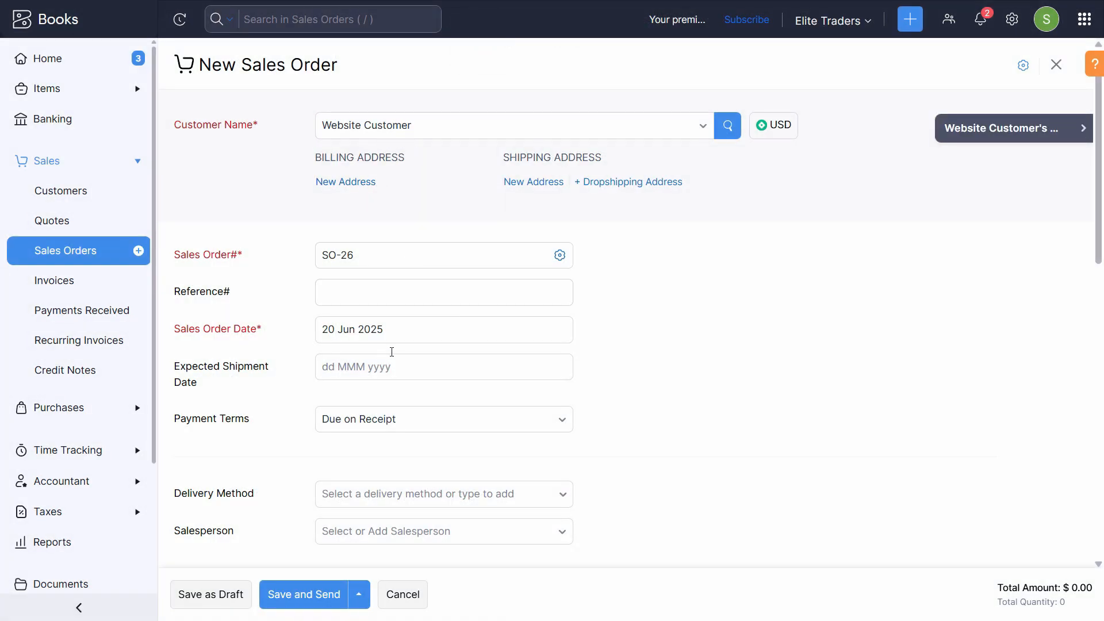
- Set the order's expected shipment date to 20 Jun 2025
click(382, 287)
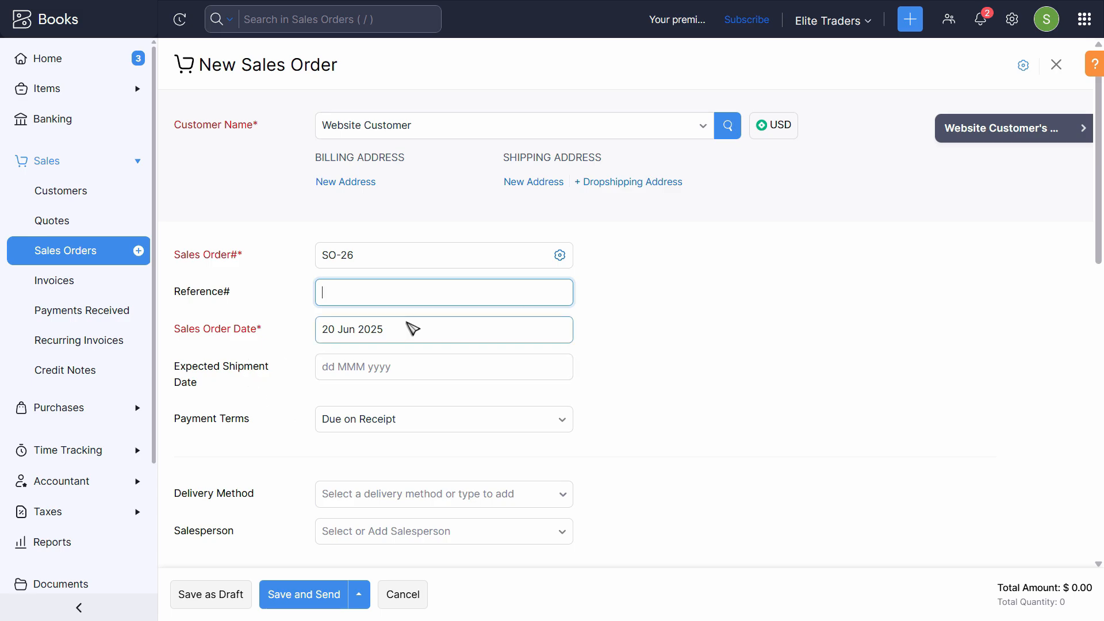
scroll(420, 336, down, 1)
scroll(426, 345, down, 3)
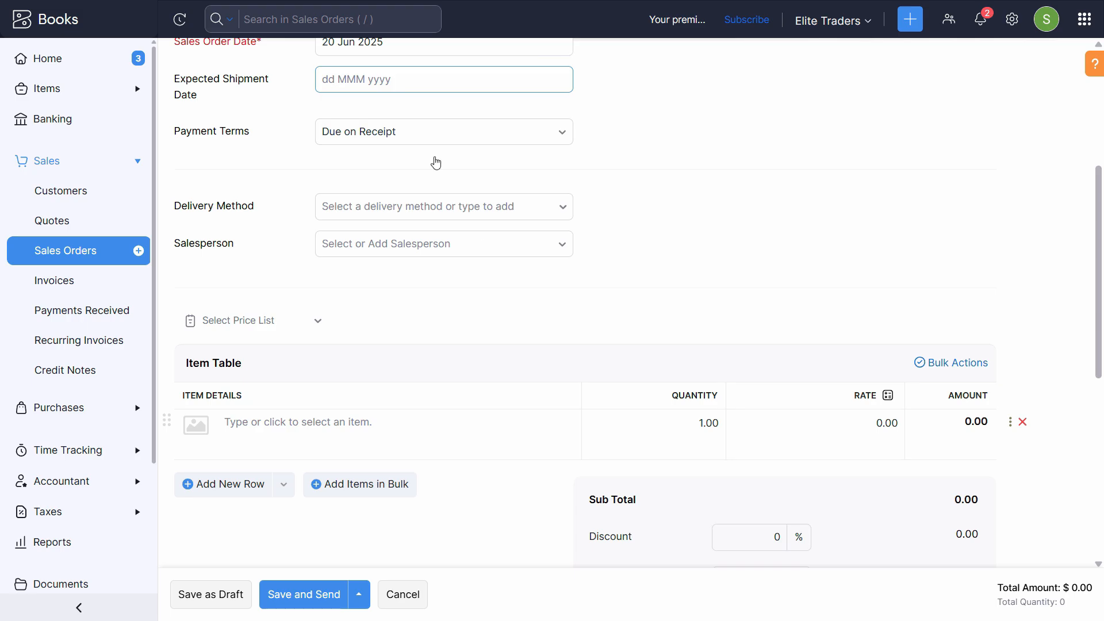
click(407, 77)
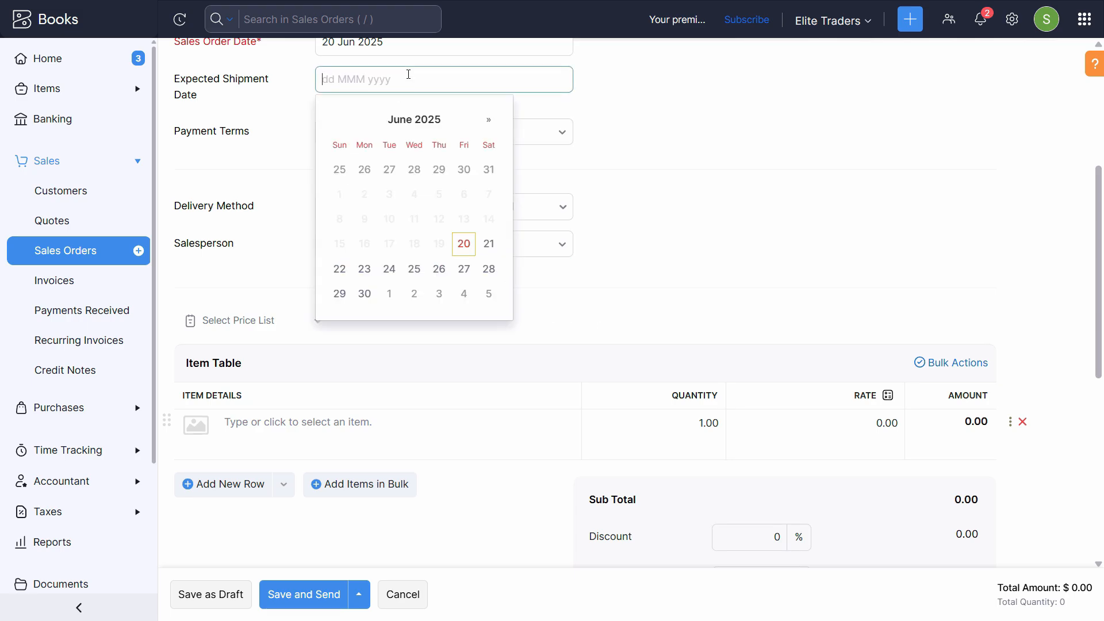
scroll(801, 346, up, 2)
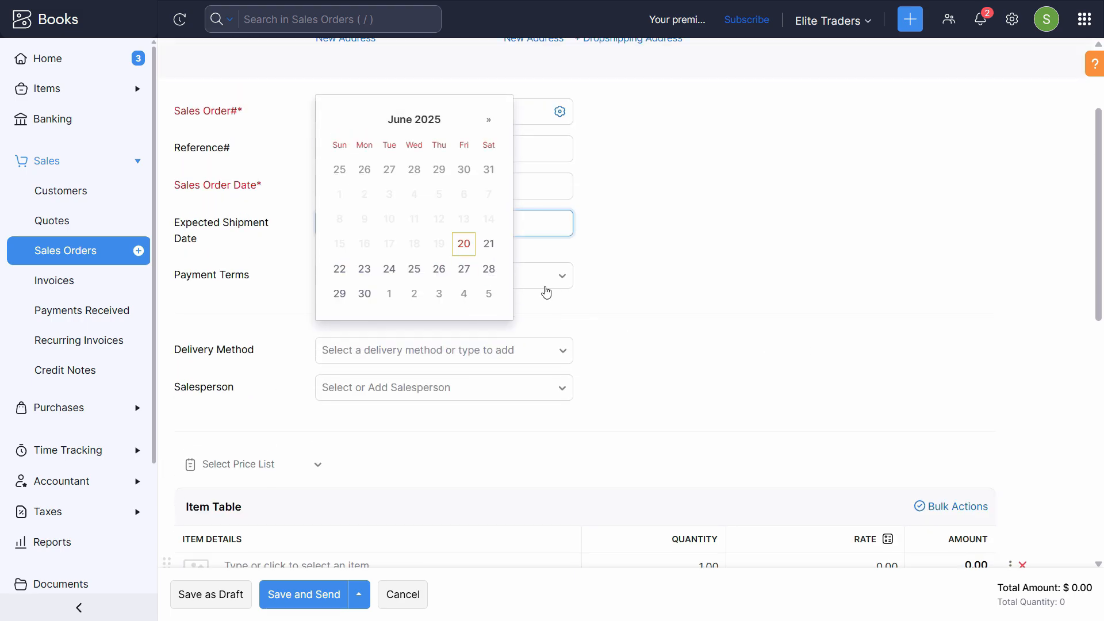
click(340, 270)
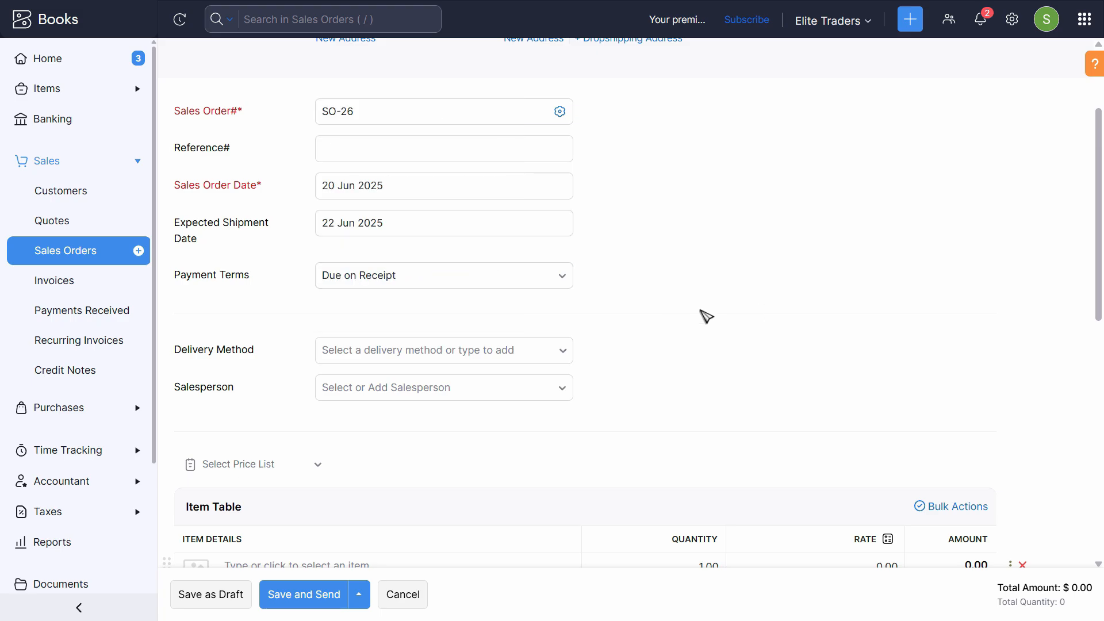
scroll(346, 449, down, 2)
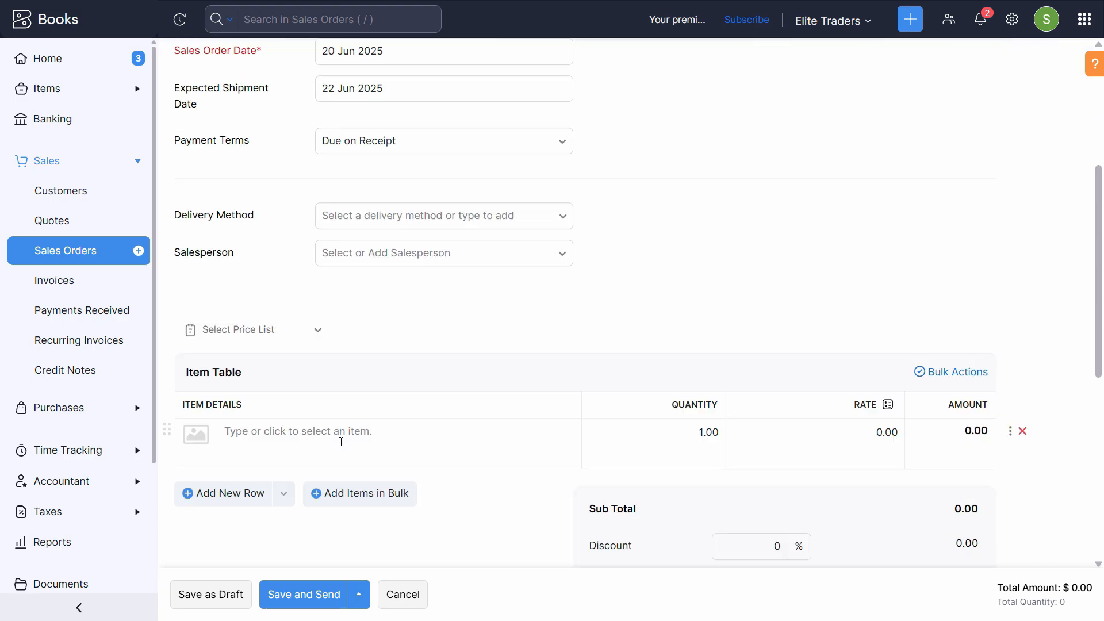
scroll(451, 252, up, 2)
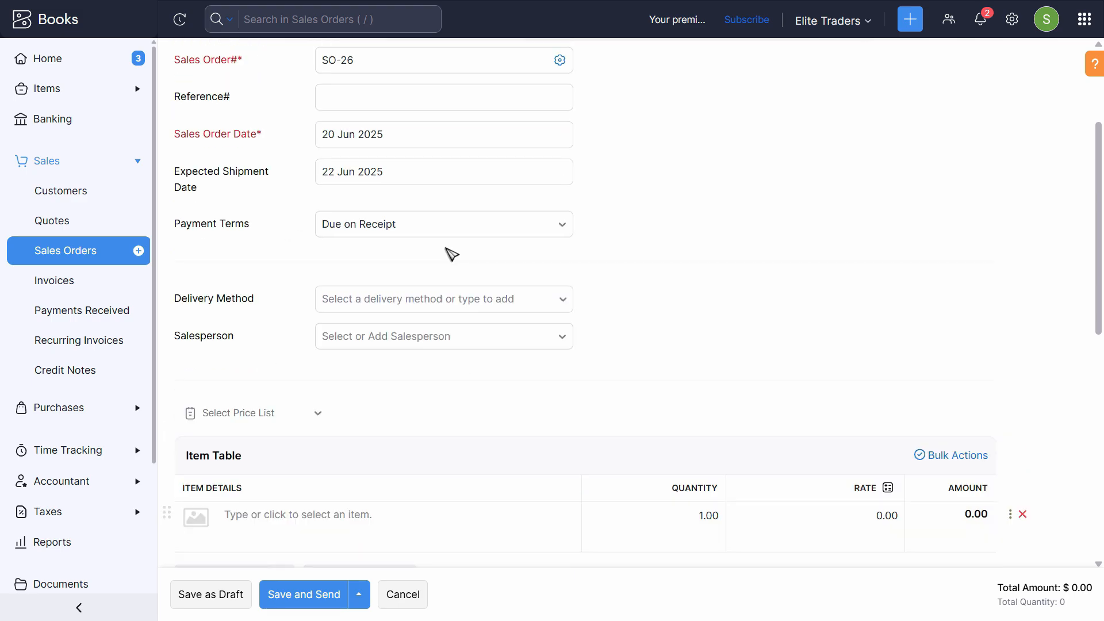
click(454, 219)
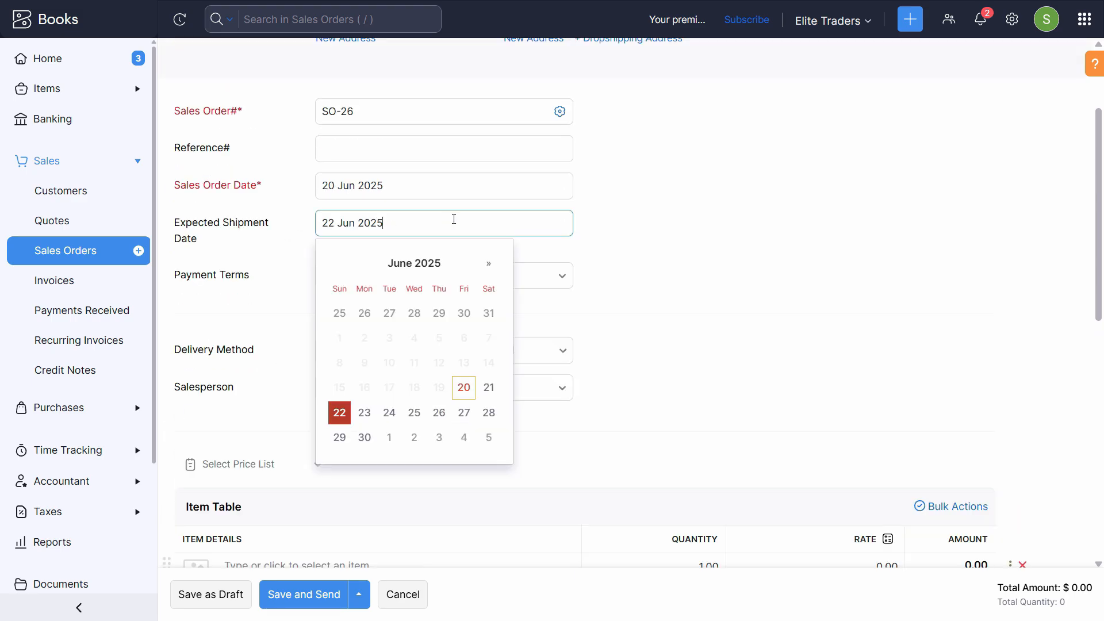
click(465, 388)
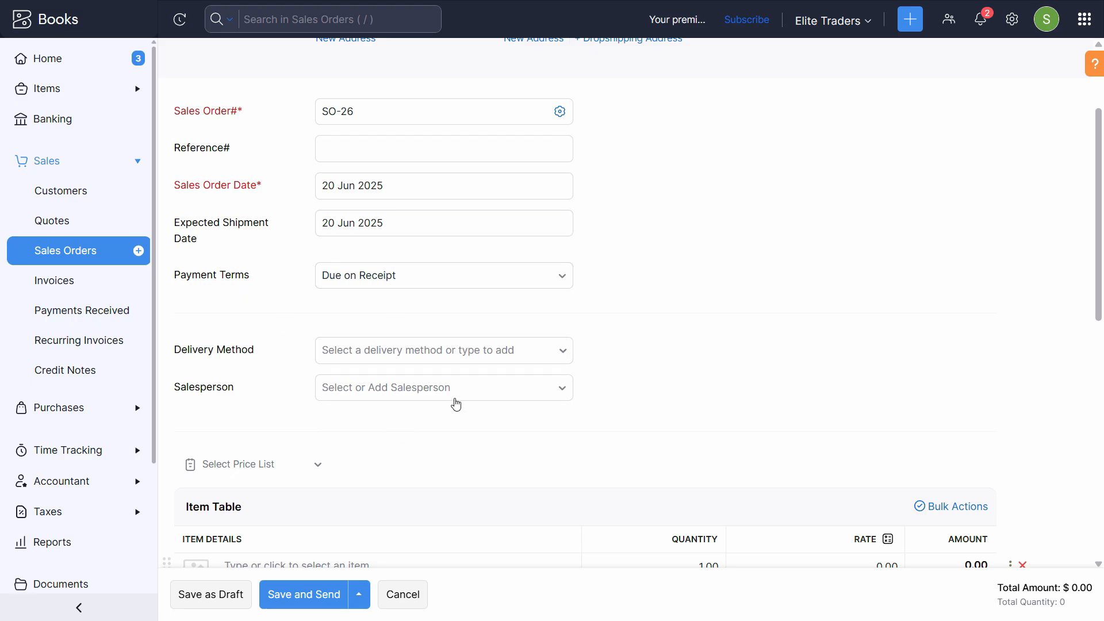
- Copy the product name 'Bluetooth headphones' from the drop-shipping notes for the item row
click(359, 343)
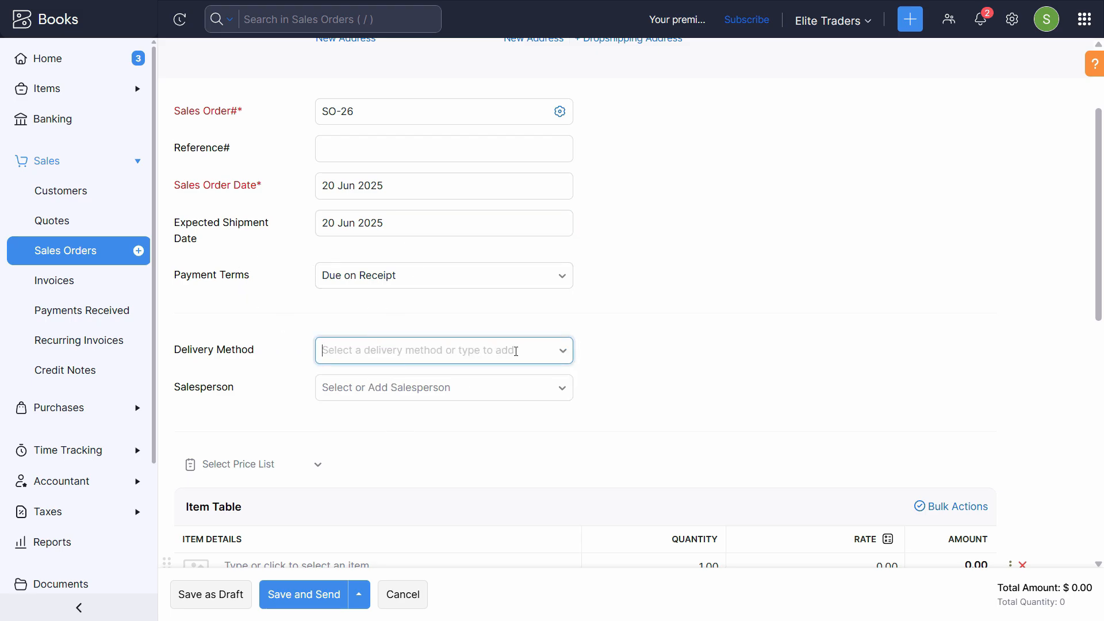
scroll(322, 345, down, 5)
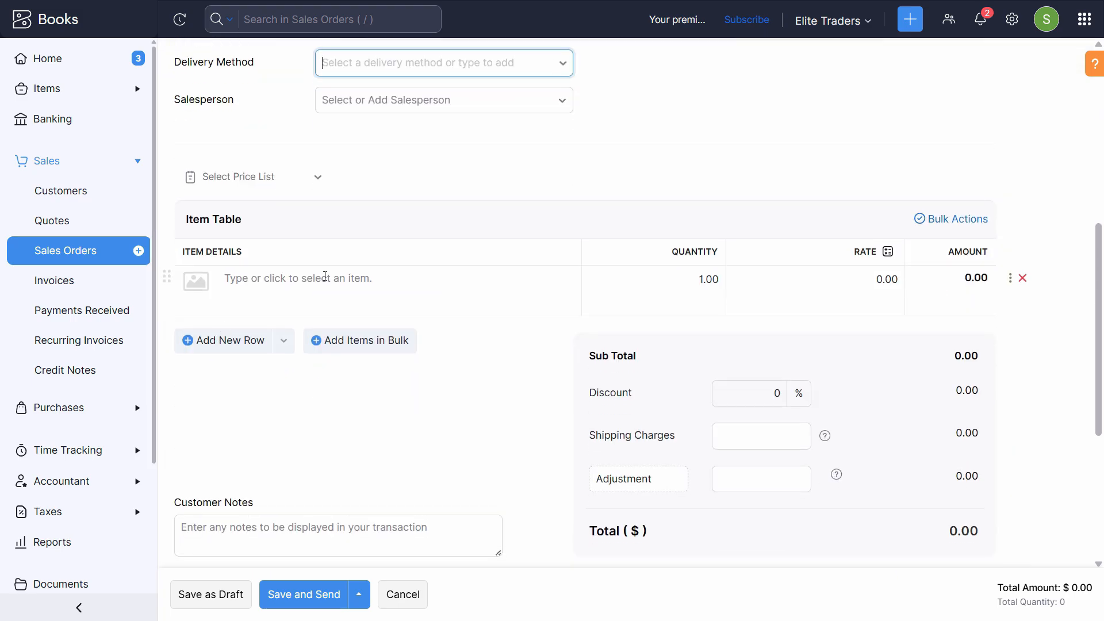
click(328, 288)
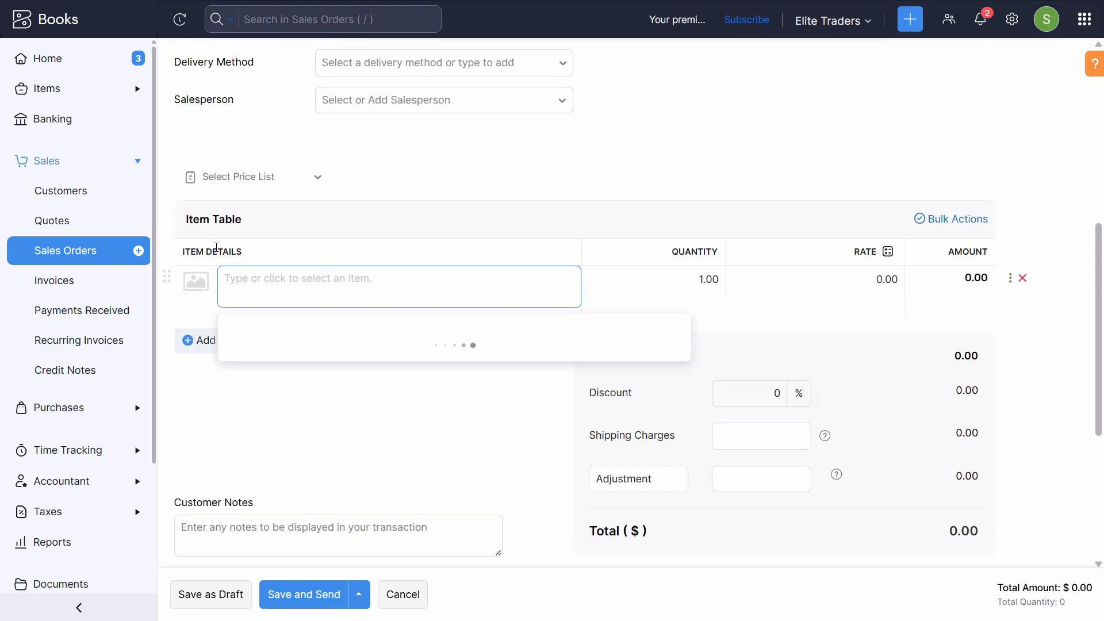
key(alt+Tab)
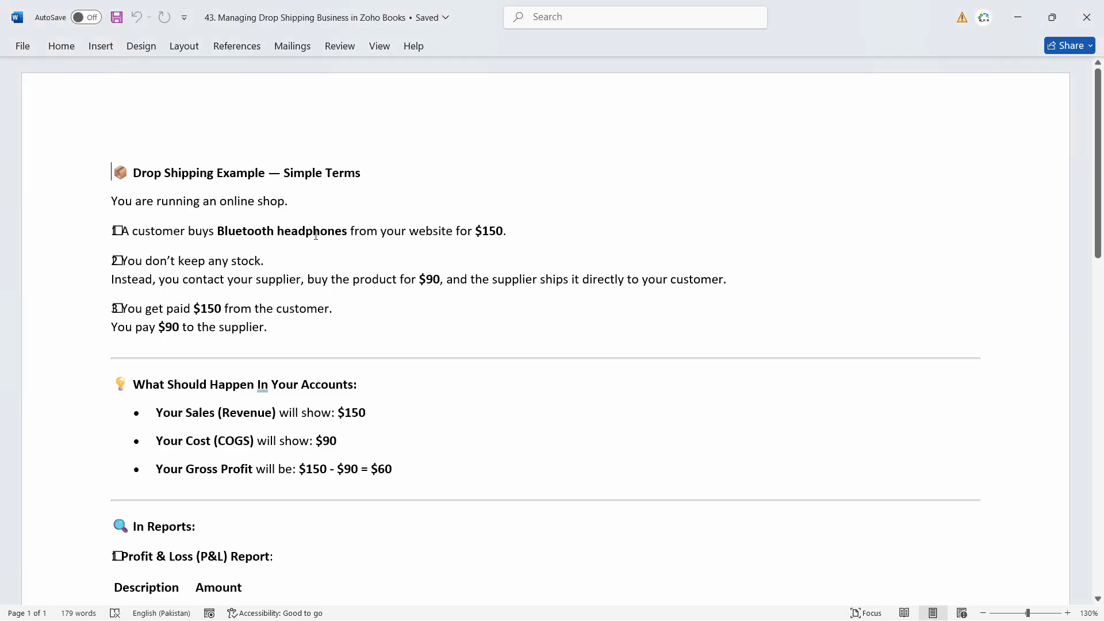
drag(349, 231, 217, 231)
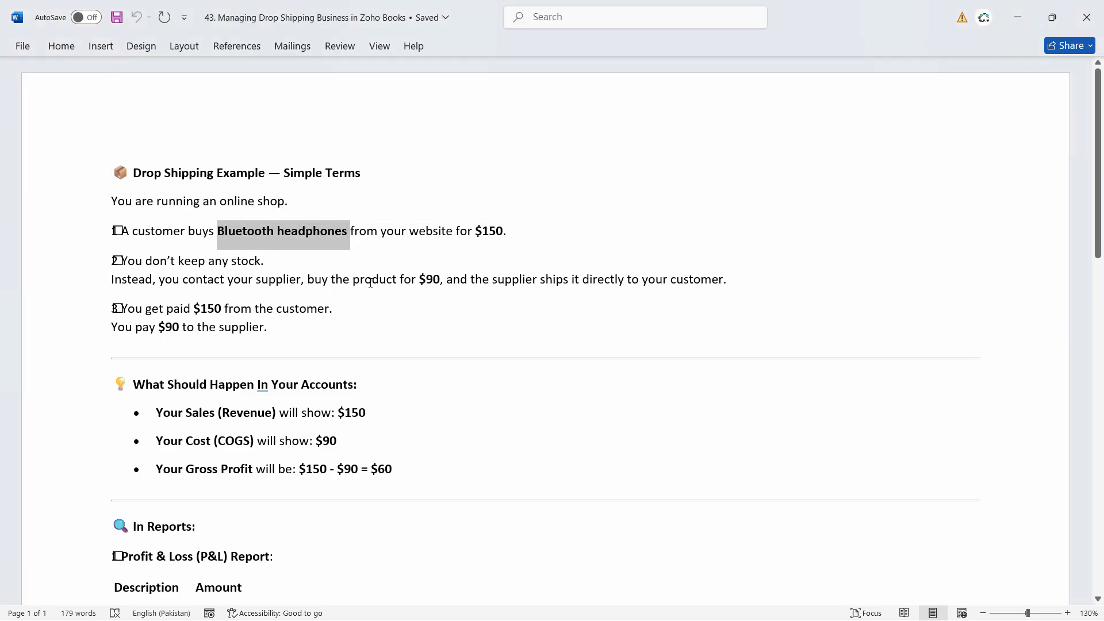
key(alt+Tab)
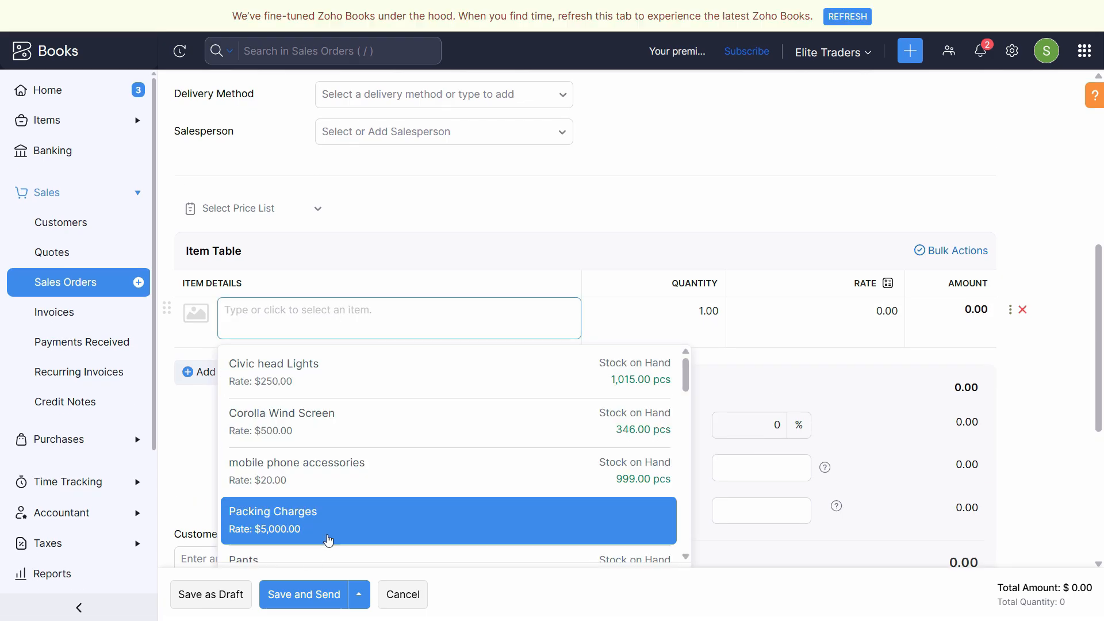
- Create the item 'Bluetooth headphones' with unit pcs, selling price 150 and cost price 90
scroll(329, 540, down, 5)
scroll(365, 543, down, 5)
click(323, 318)
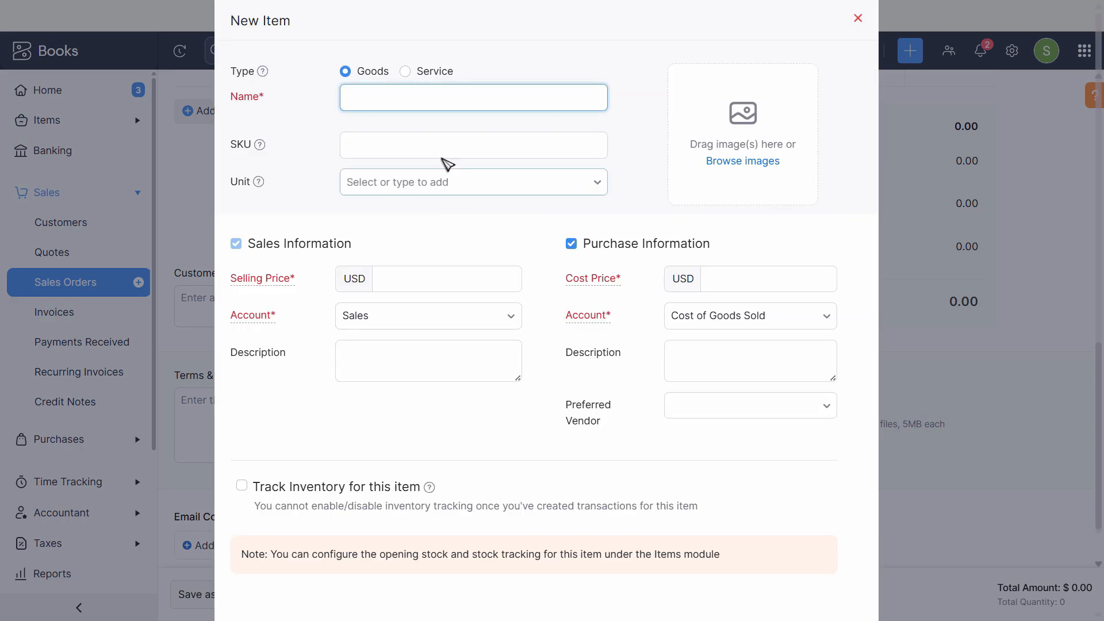
text(Bluetooth headphones)
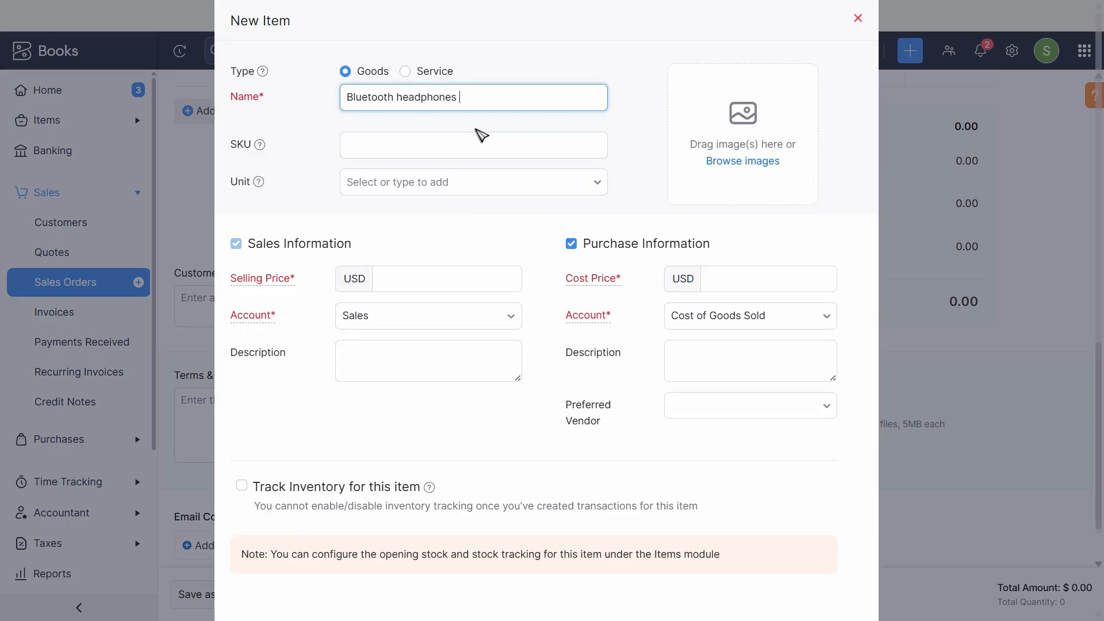
click(463, 182)
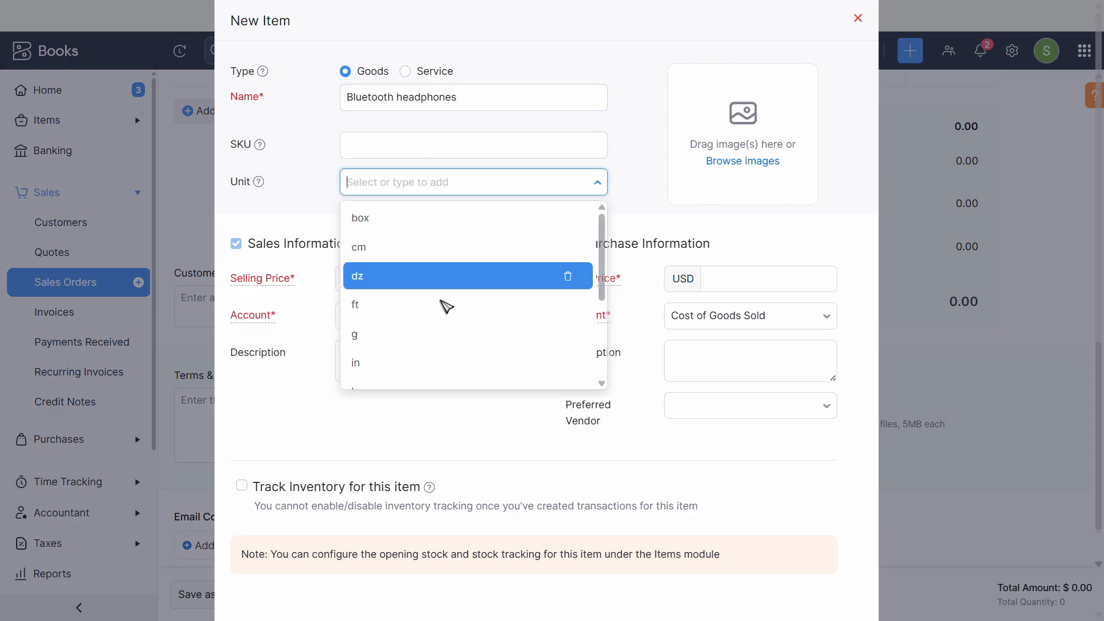
text(pcs)
click(426, 284)
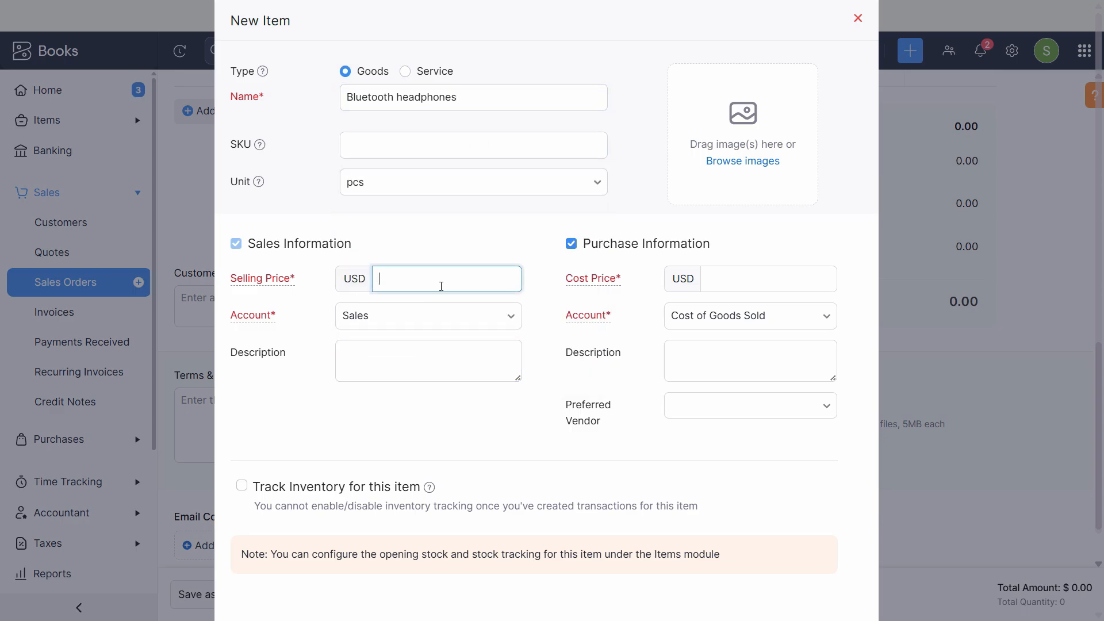
text(150)
key(Tab)
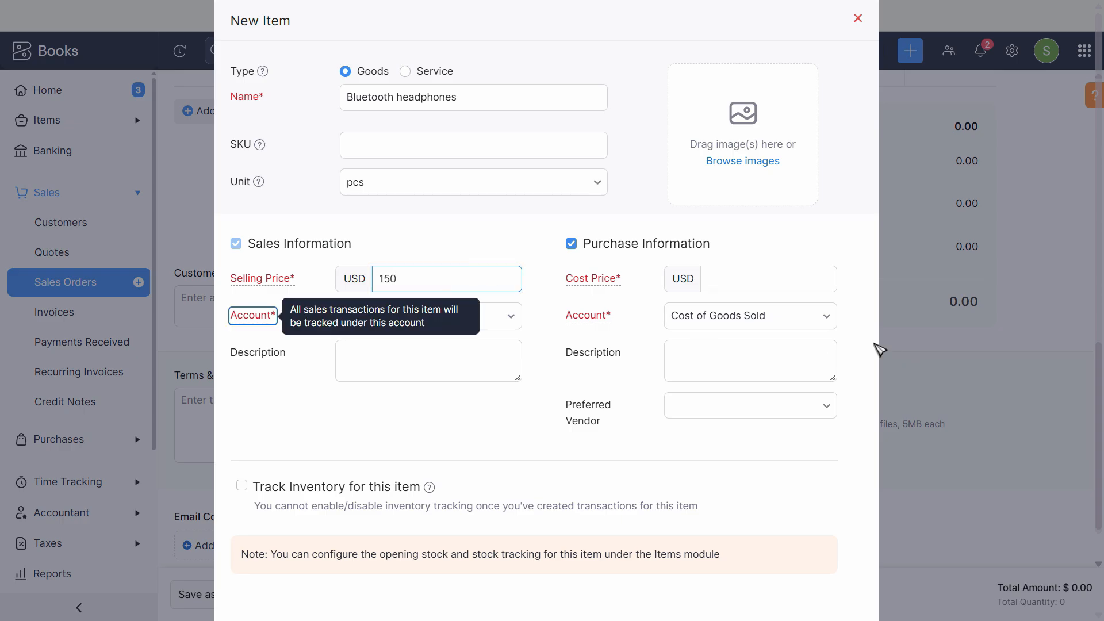
click(773, 274)
text(90)
key(Tab)
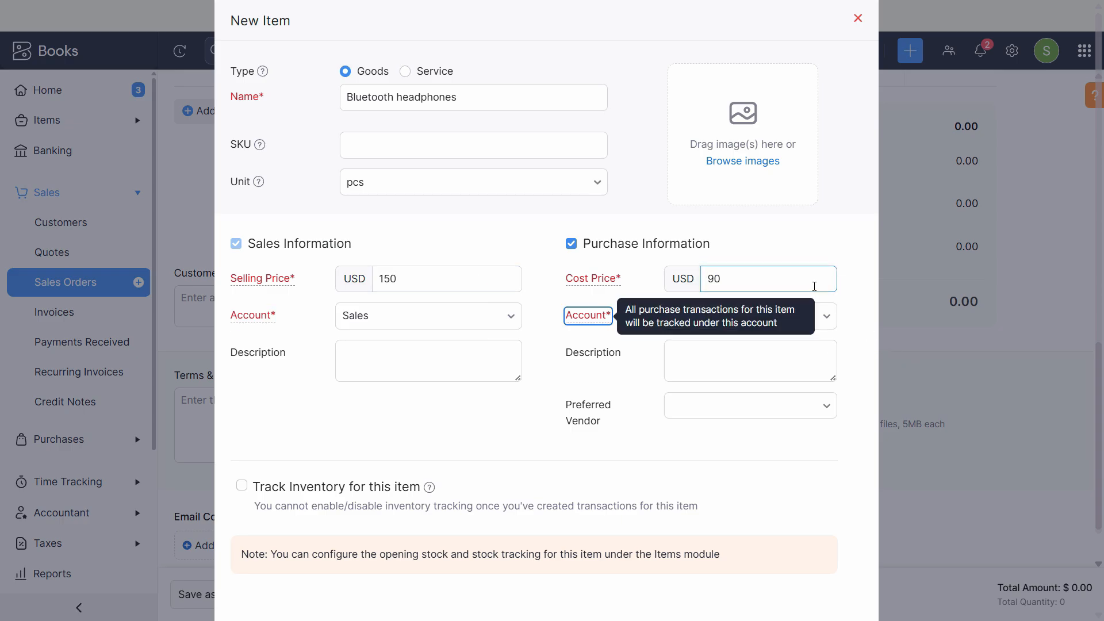
- Use the item name as both the sales and purchase description
triple_click(441, 100)
key(ctrl+c)
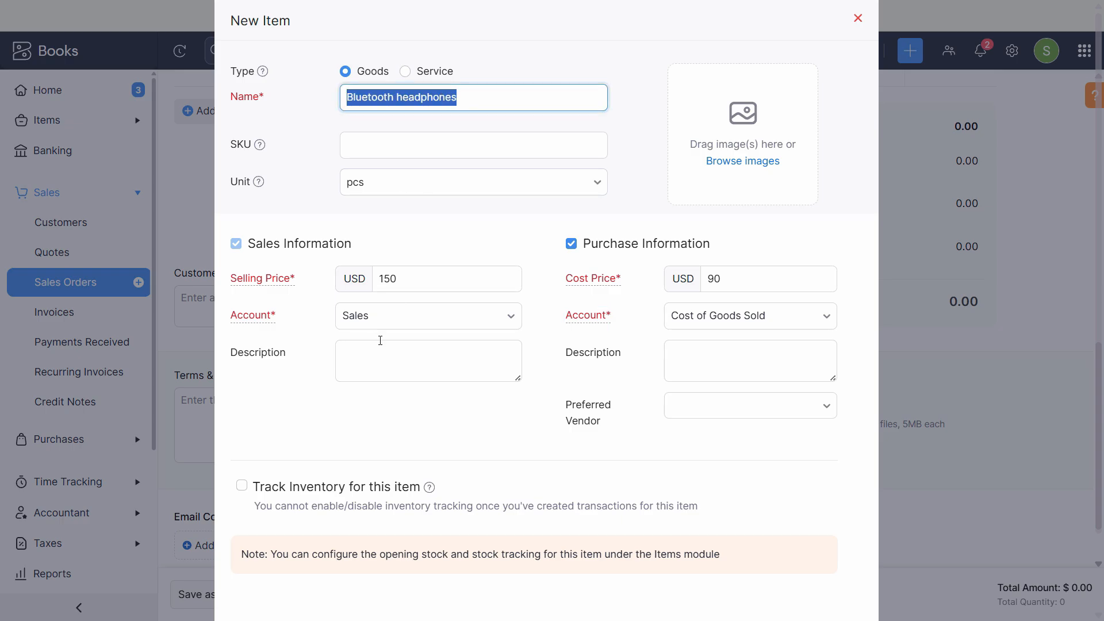
click(408, 353)
key(ctrl+v)
click(715, 352)
key(ctrl+v)
- Track inventory using the Inventory Asset account and weighted average cost, then save the item
scroll(554, 463, down, 2)
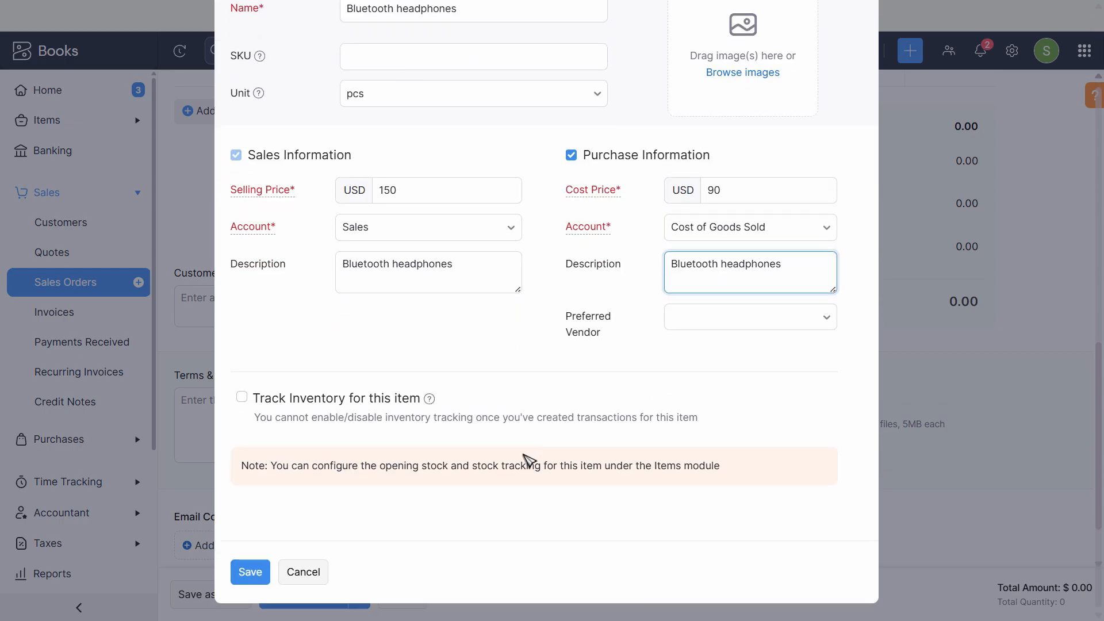
click(241, 396)
scroll(368, 483, down, 3)
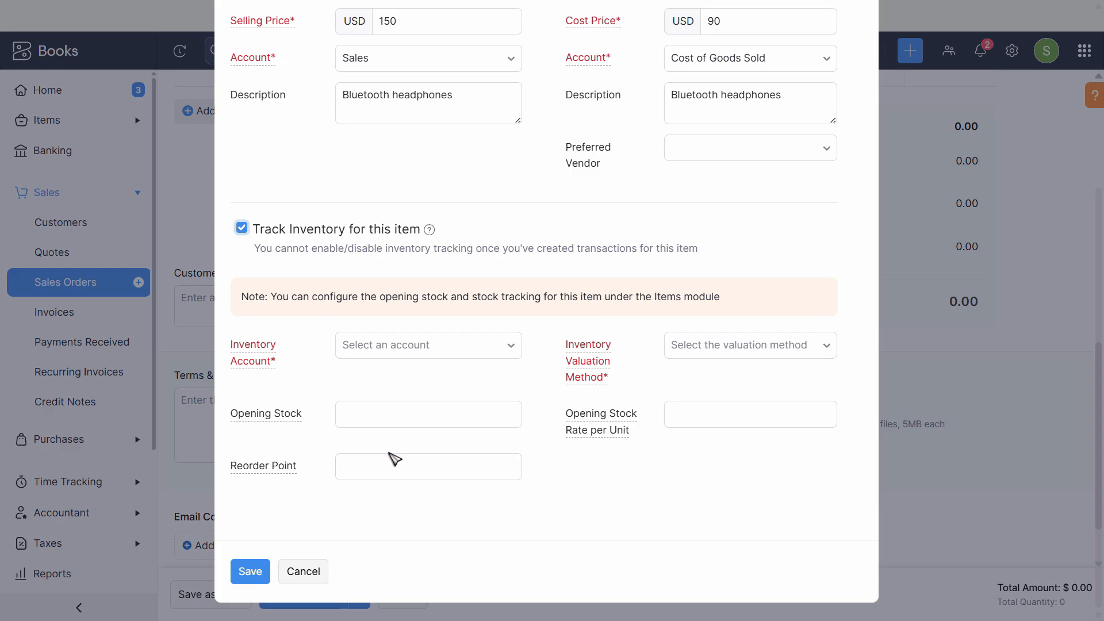
click(429, 351)
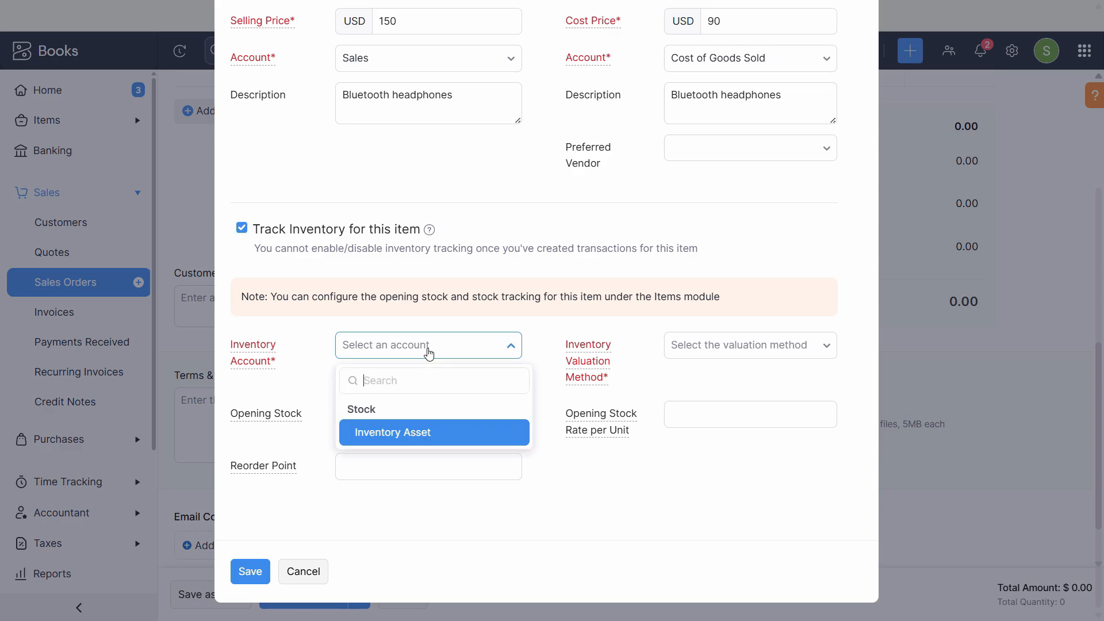
click(402, 436)
click(719, 348)
click(702, 454)
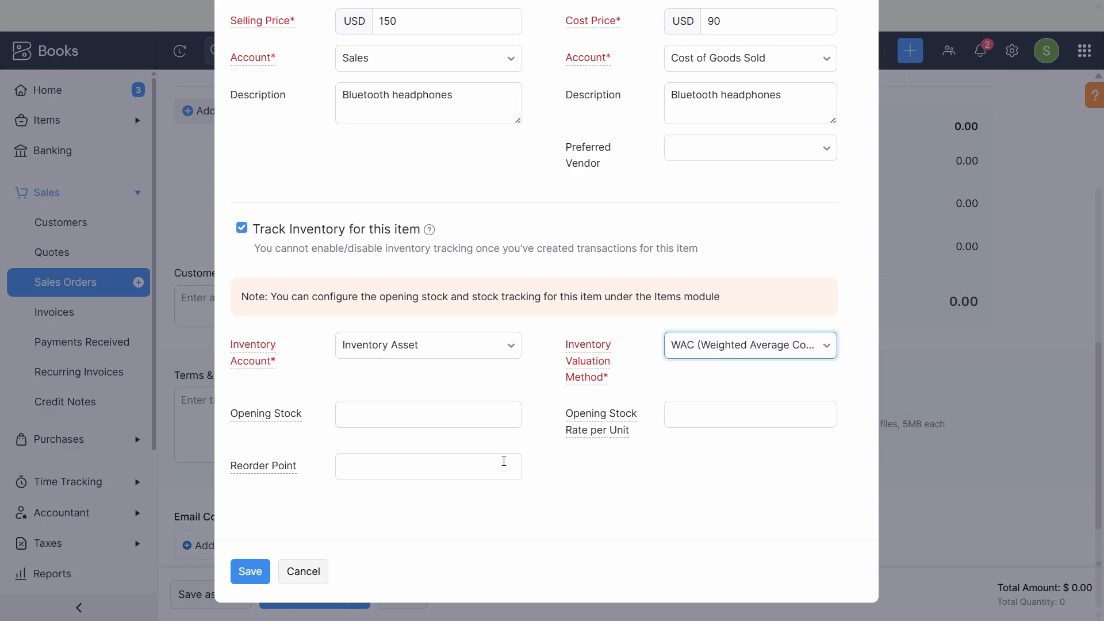
click(266, 571)
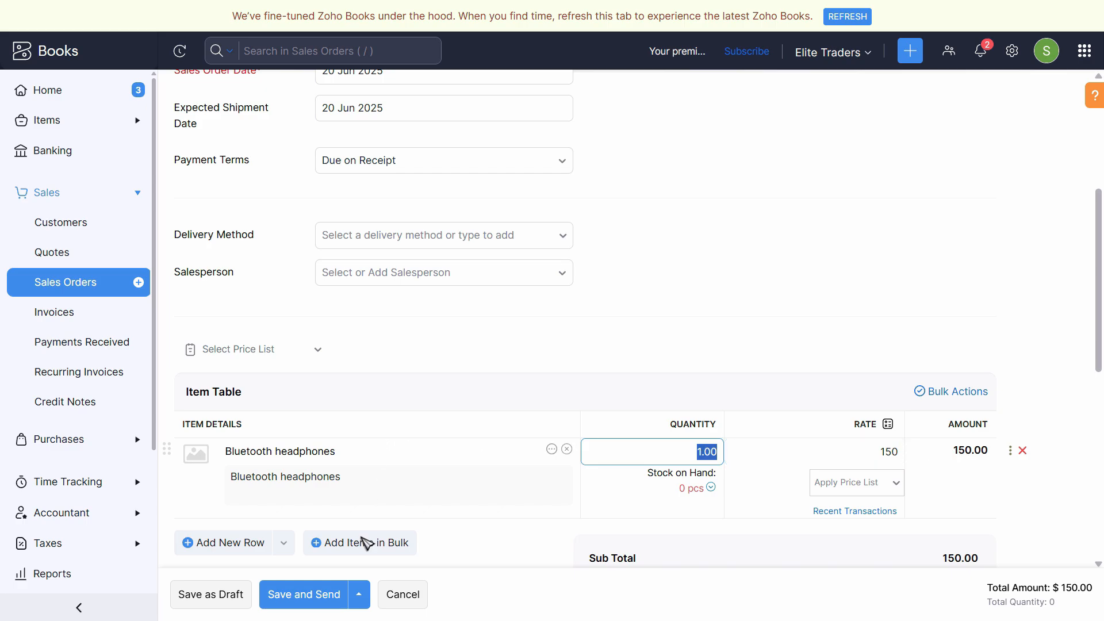
- Save SO-26 and e-mail it to a newly added contact person's e-mail address
click(325, 599)
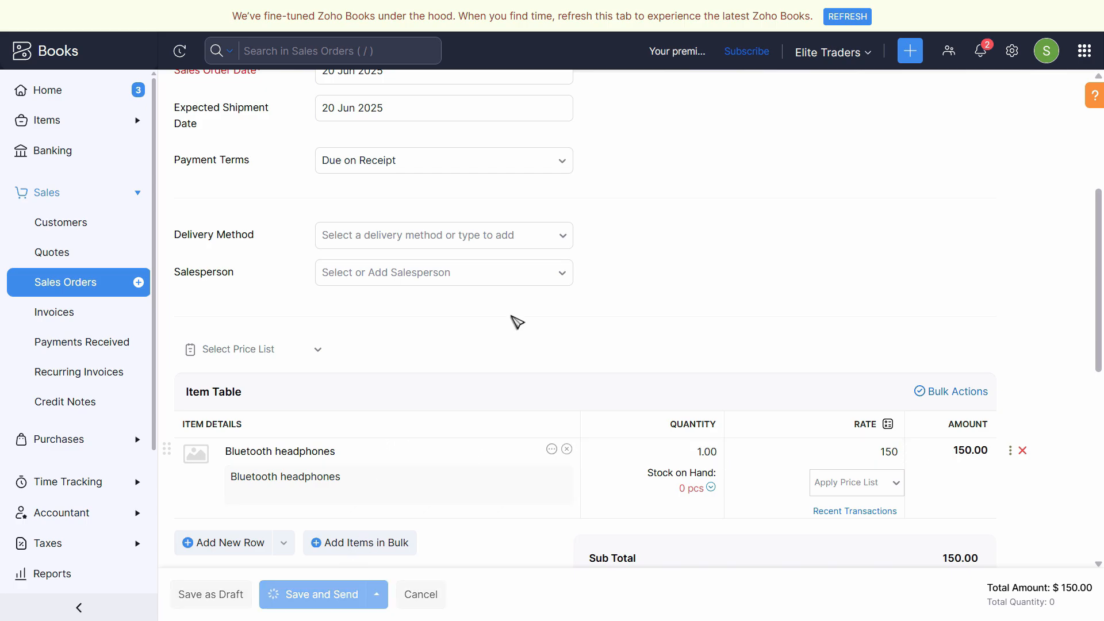
click(339, 290)
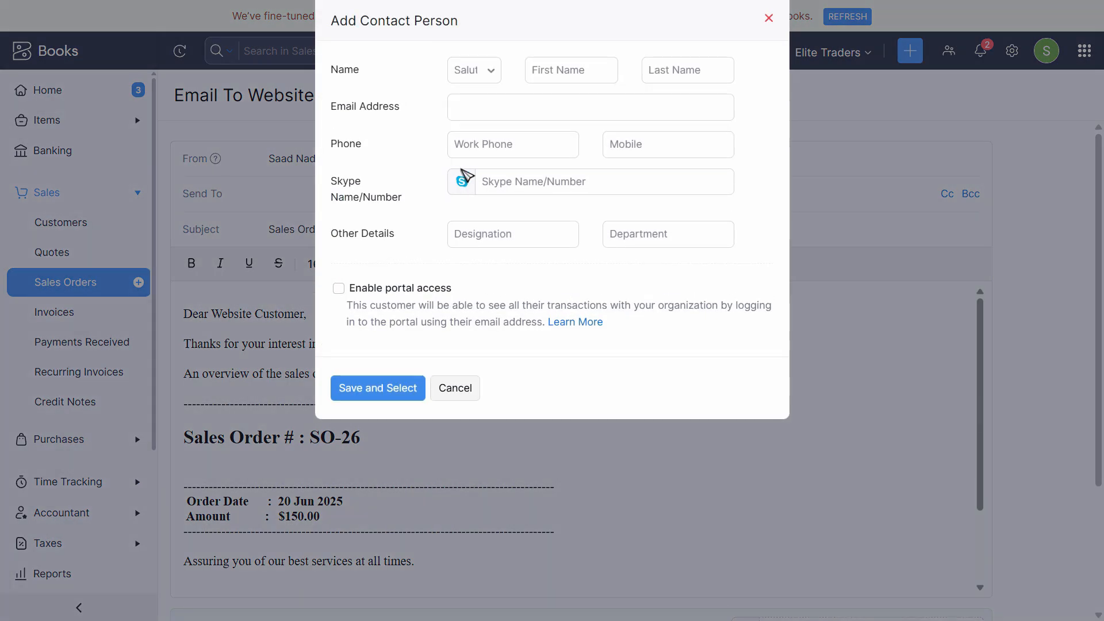
click(483, 105)
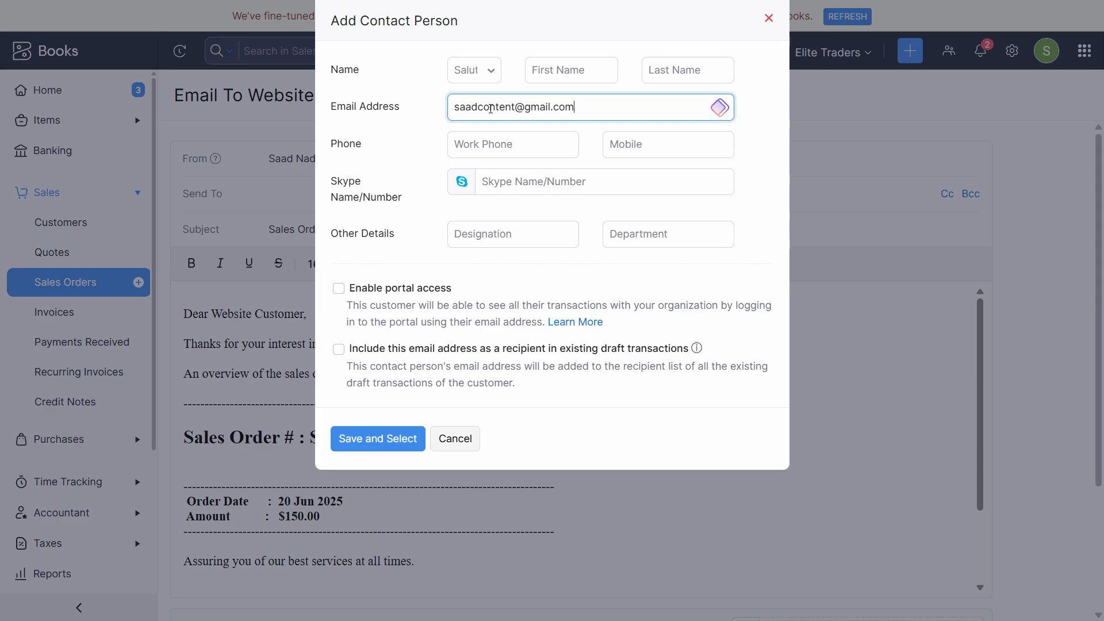
key(Tab)
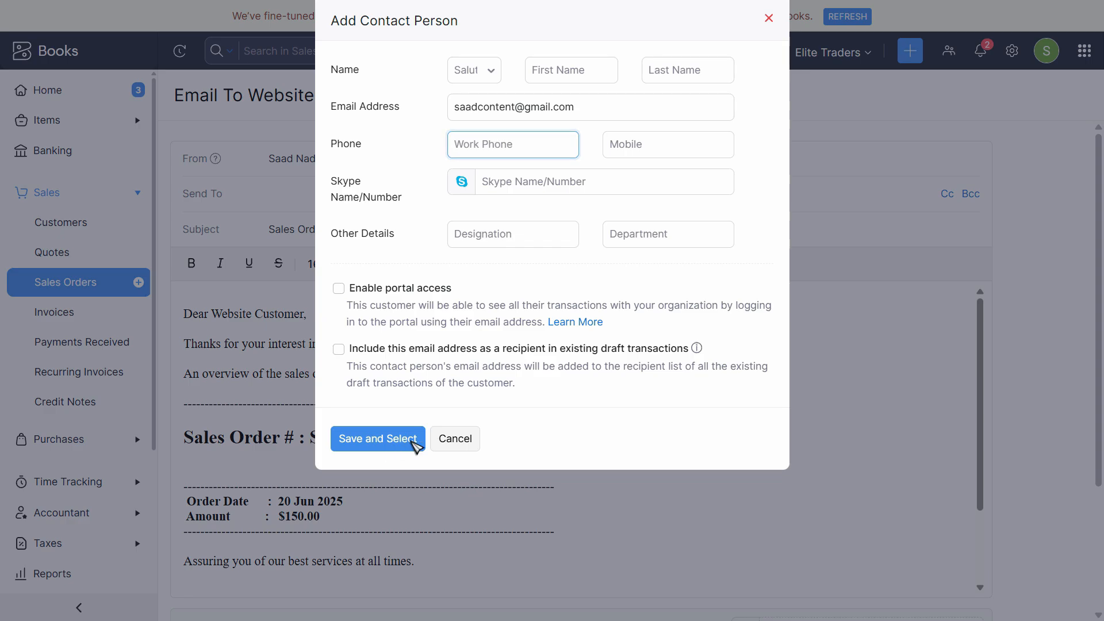
click(415, 438)
scroll(365, 414, down, 10)
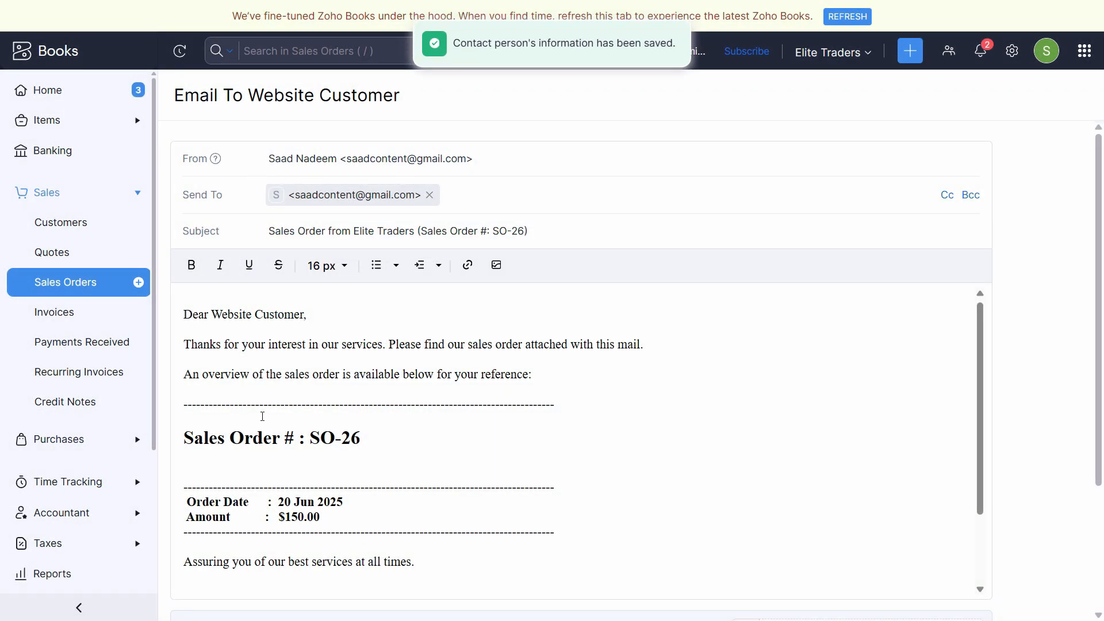
click(204, 559)
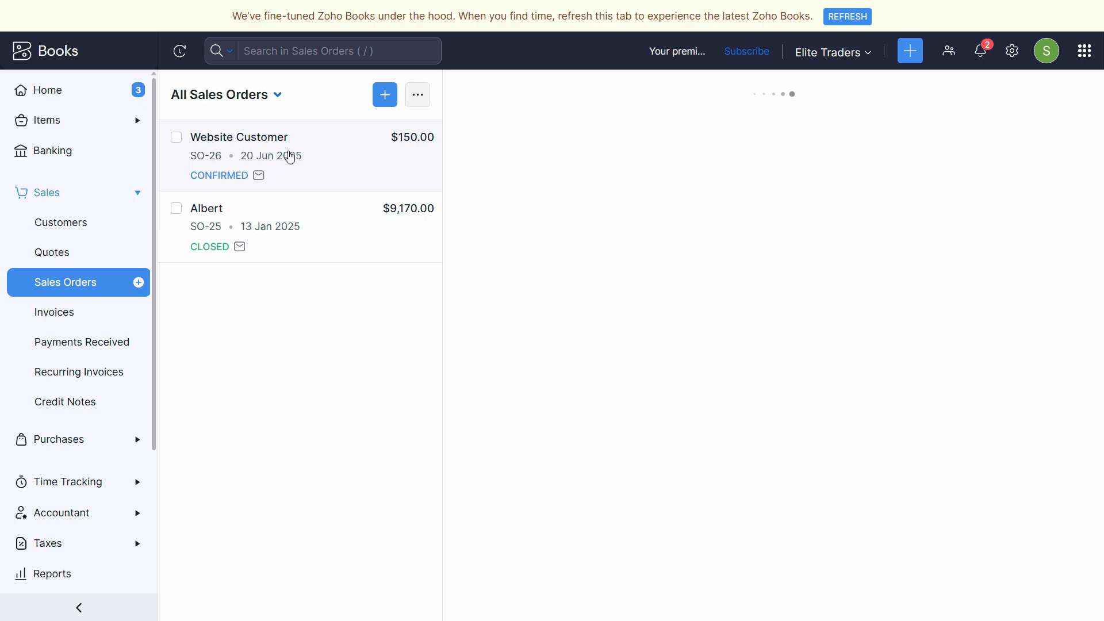
- Open the SO-26 details and show its further-actions menu
click(177, 139)
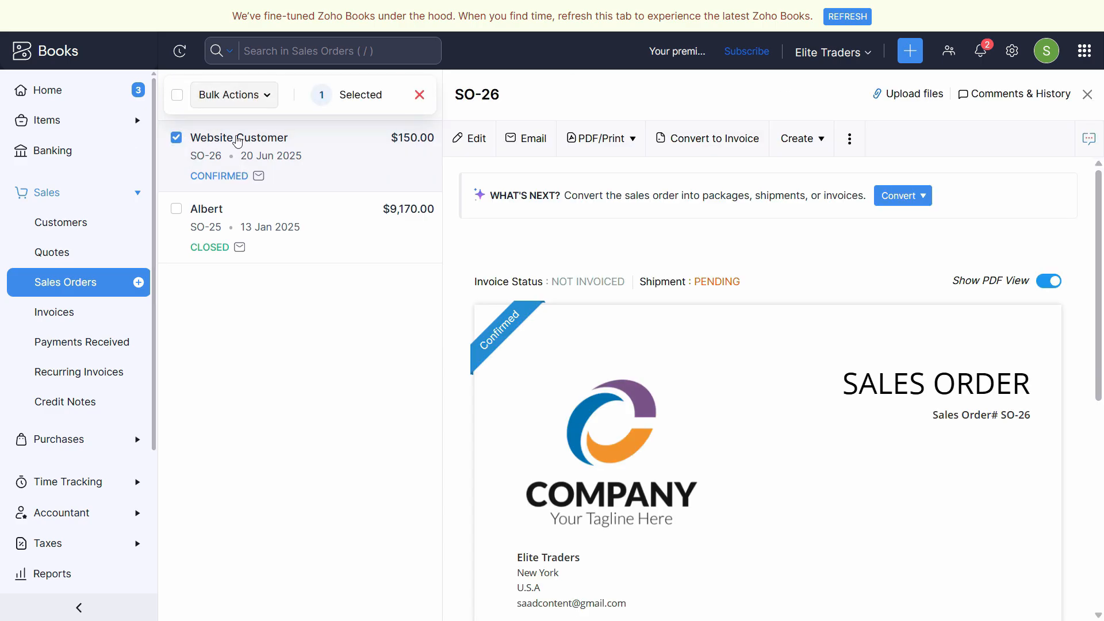
key(Escape)
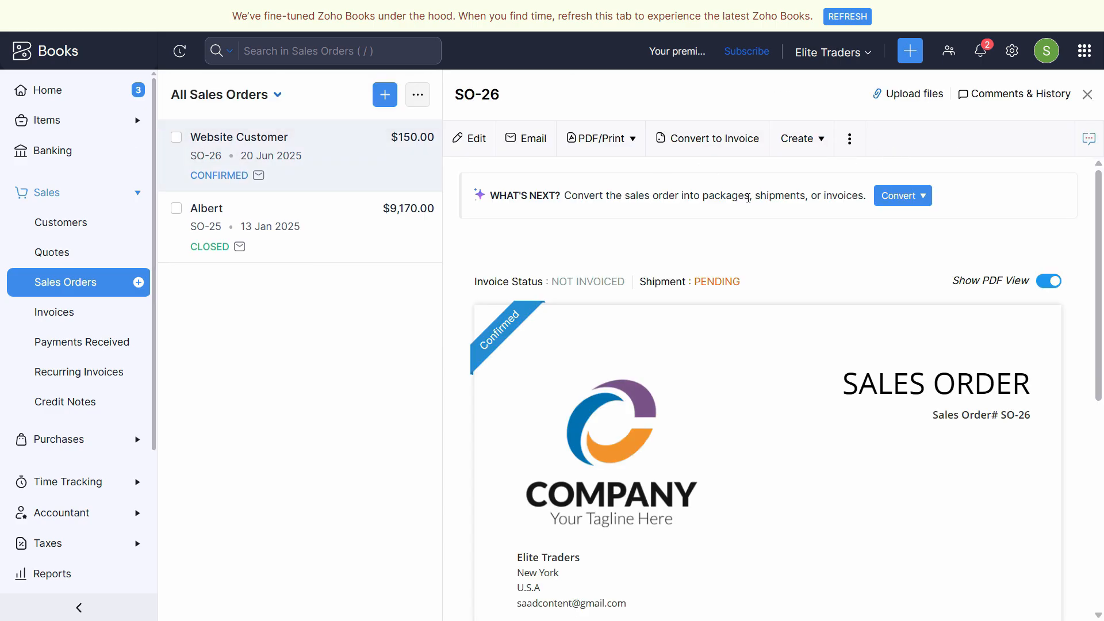
click(851, 140)
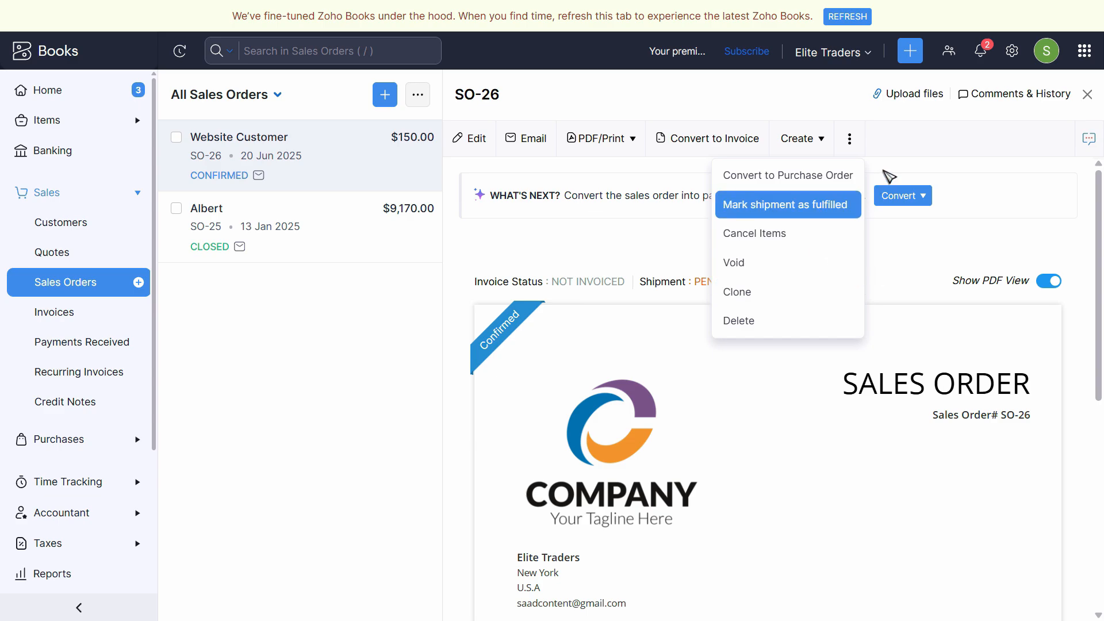
- Review the Items settings, then leave settings for the Home dashboard
click(1012, 56)
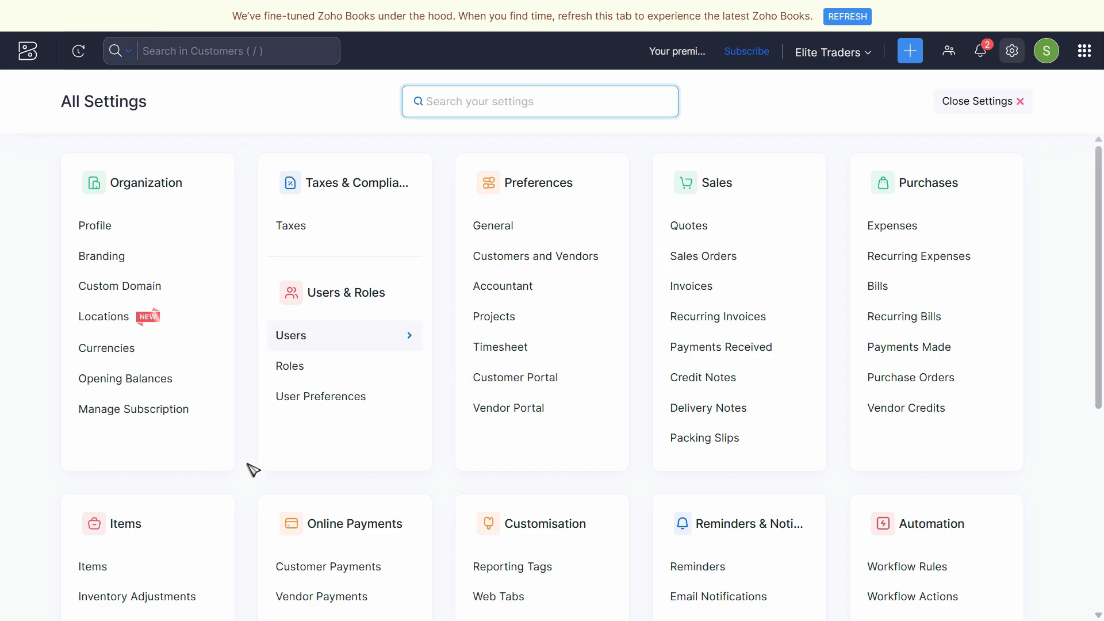
click(104, 567)
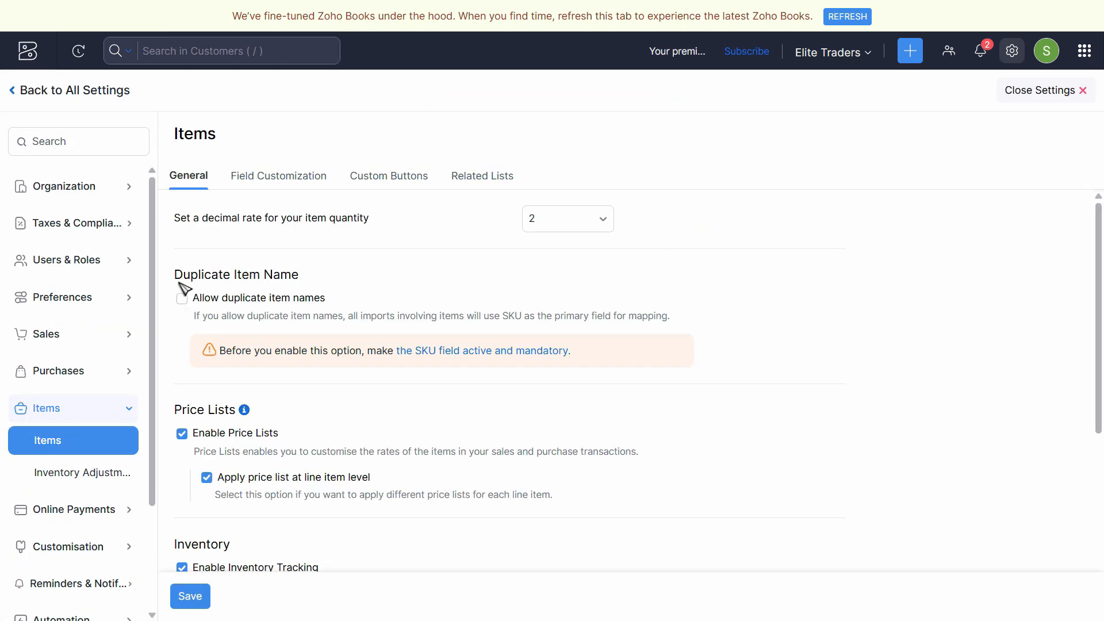
scroll(322, 414, down, 6)
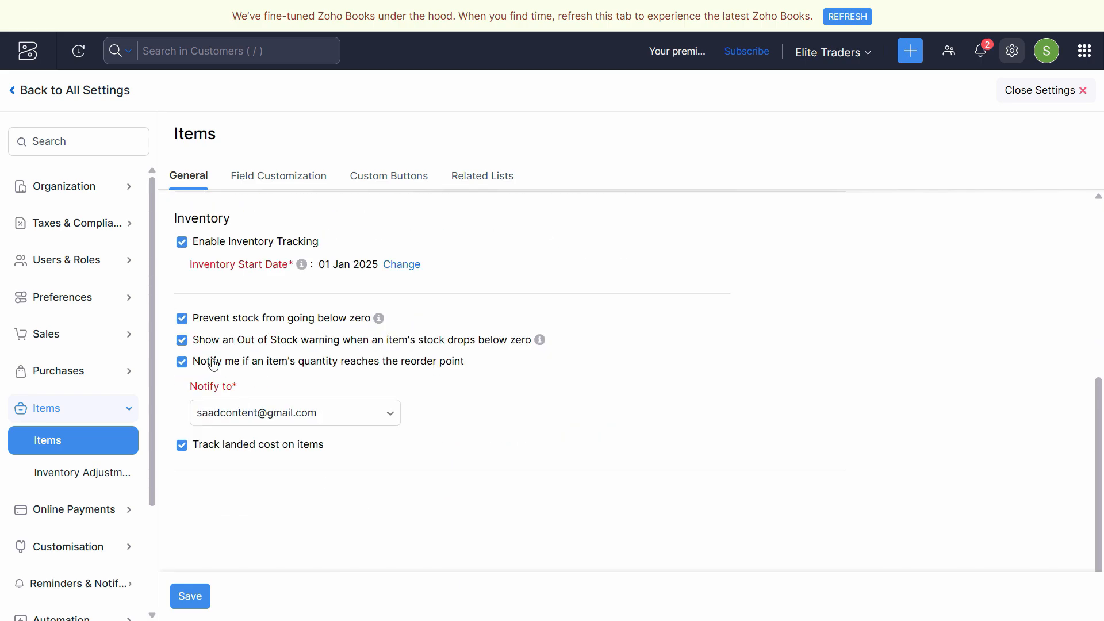
scroll(343, 479, up, 5)
scroll(342, 480, up, 1)
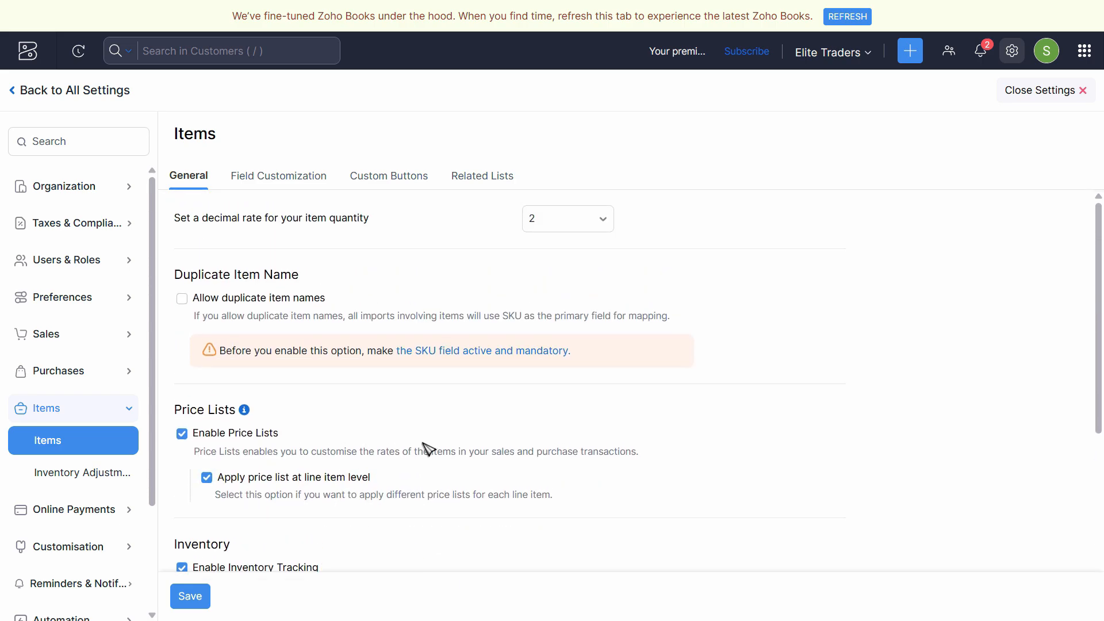
click(1042, 94)
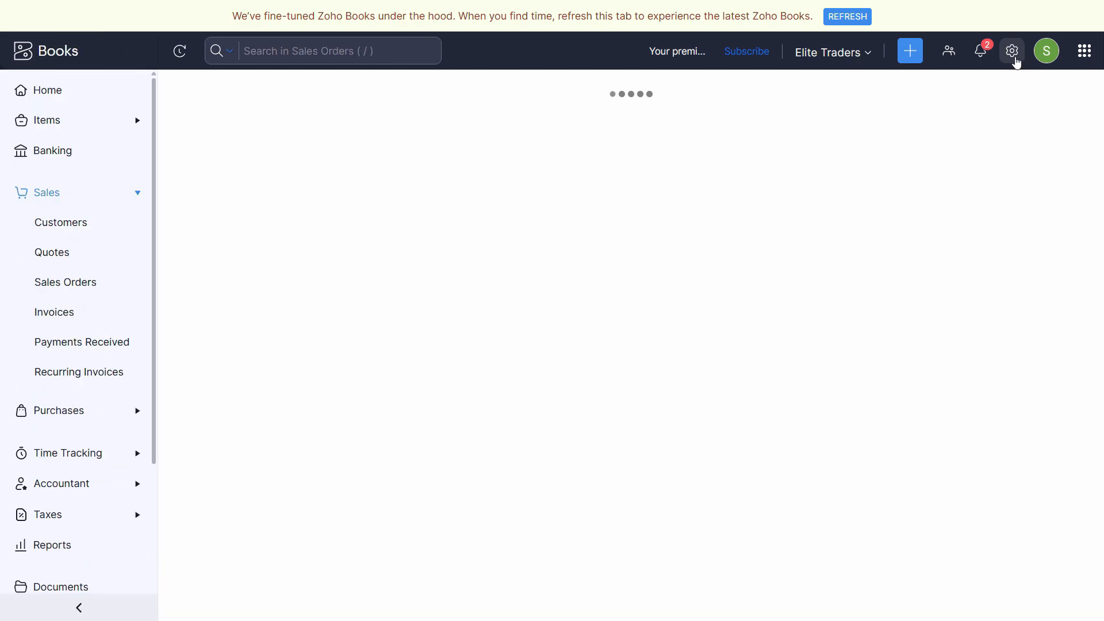
click(1012, 52)
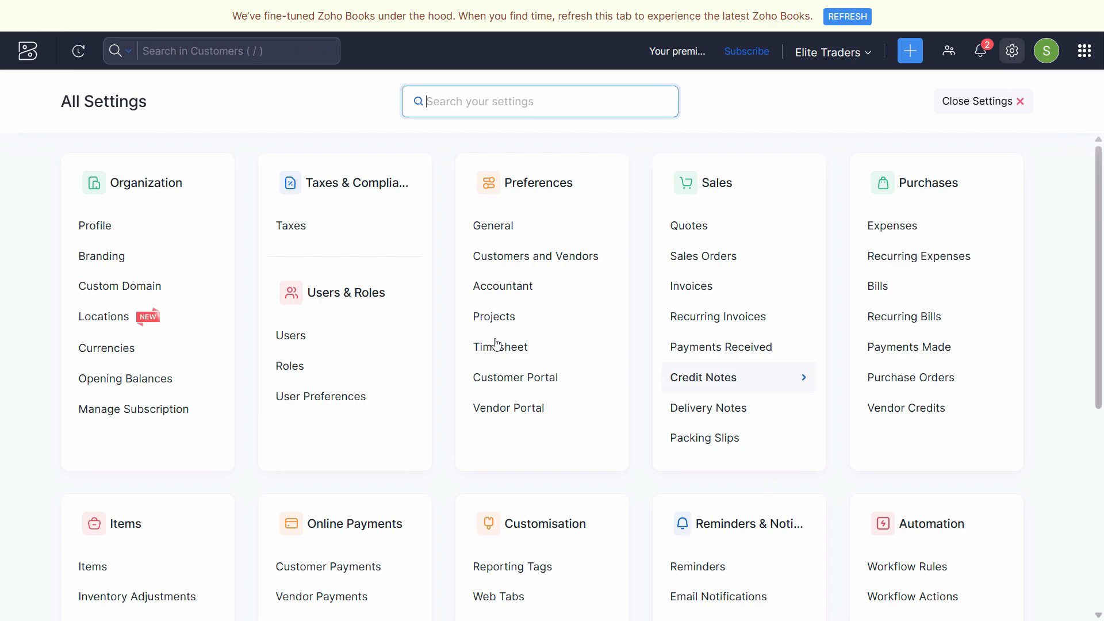
click(29, 52)
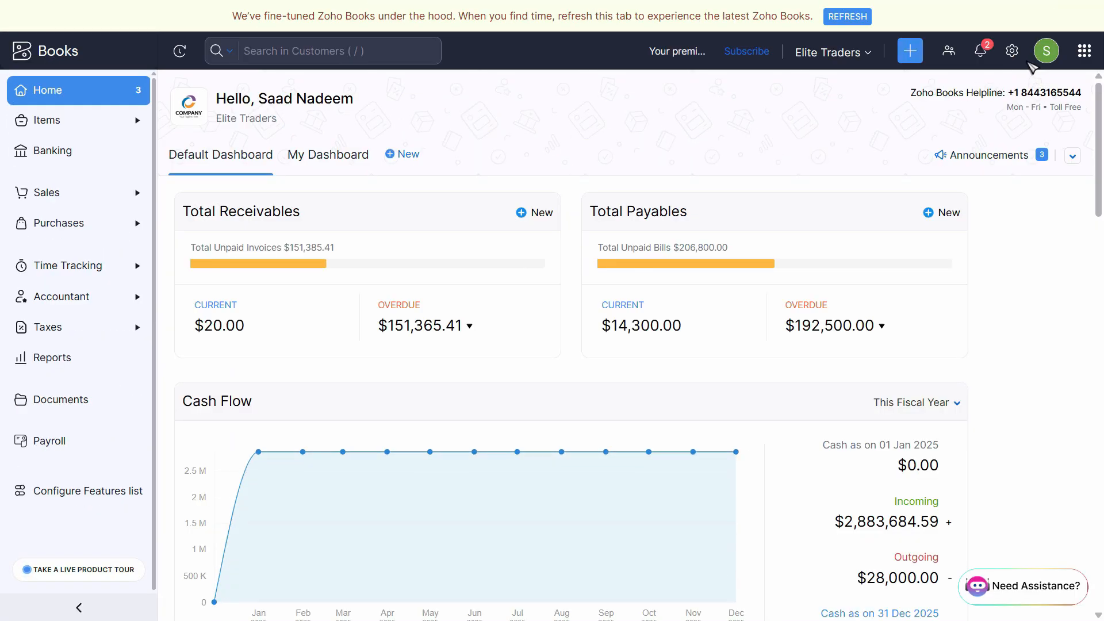
- Find Zoho Inventory under the Zoho Apps integrations and switch over to it
click(1011, 58)
scroll(606, 350, down, 6)
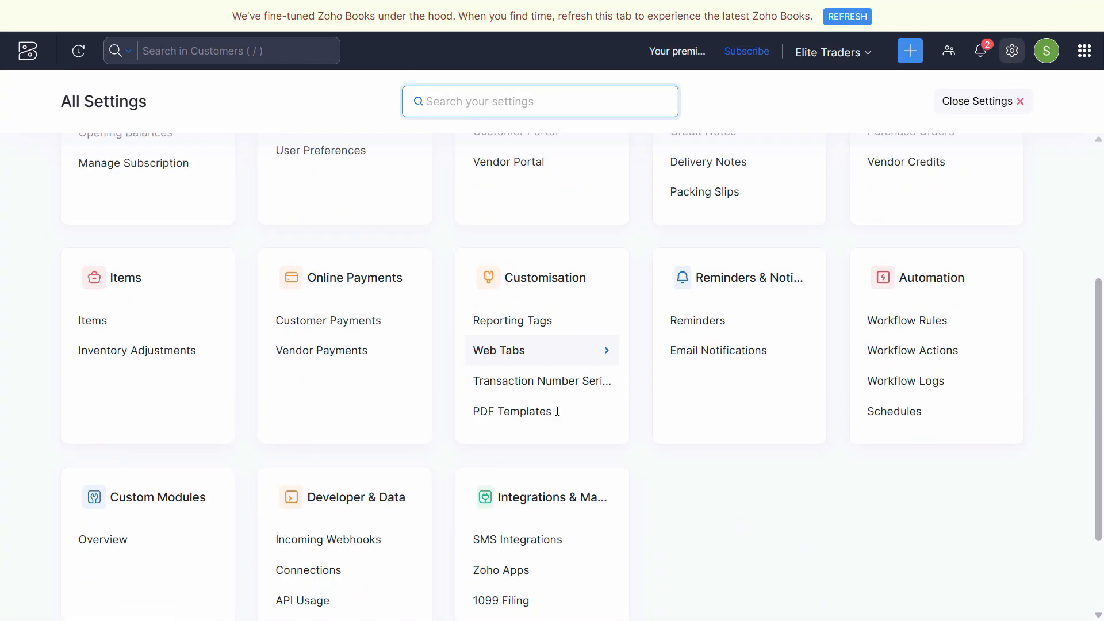
scroll(903, 283, up, 6)
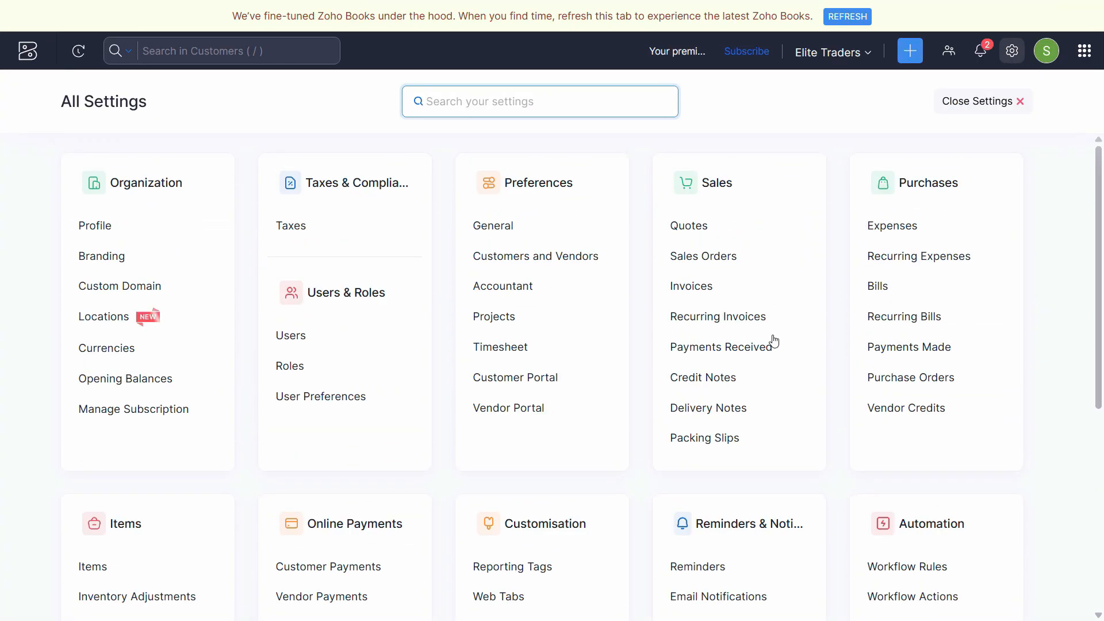
scroll(569, 486, down, 5)
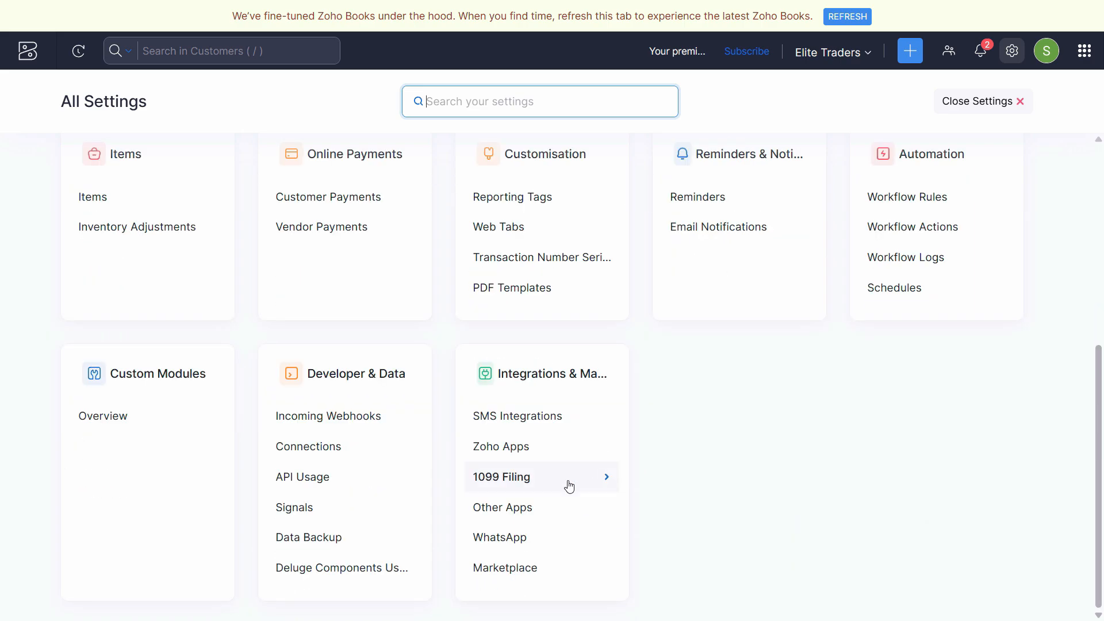
click(496, 454)
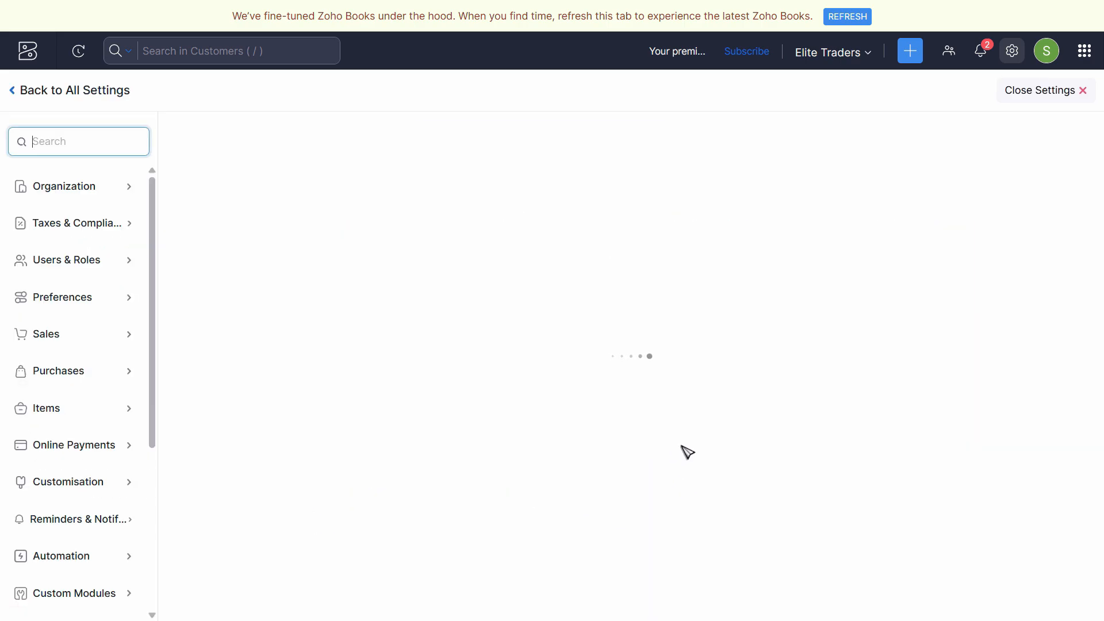
scroll(518, 371, down, 3)
scroll(513, 373, down, 5)
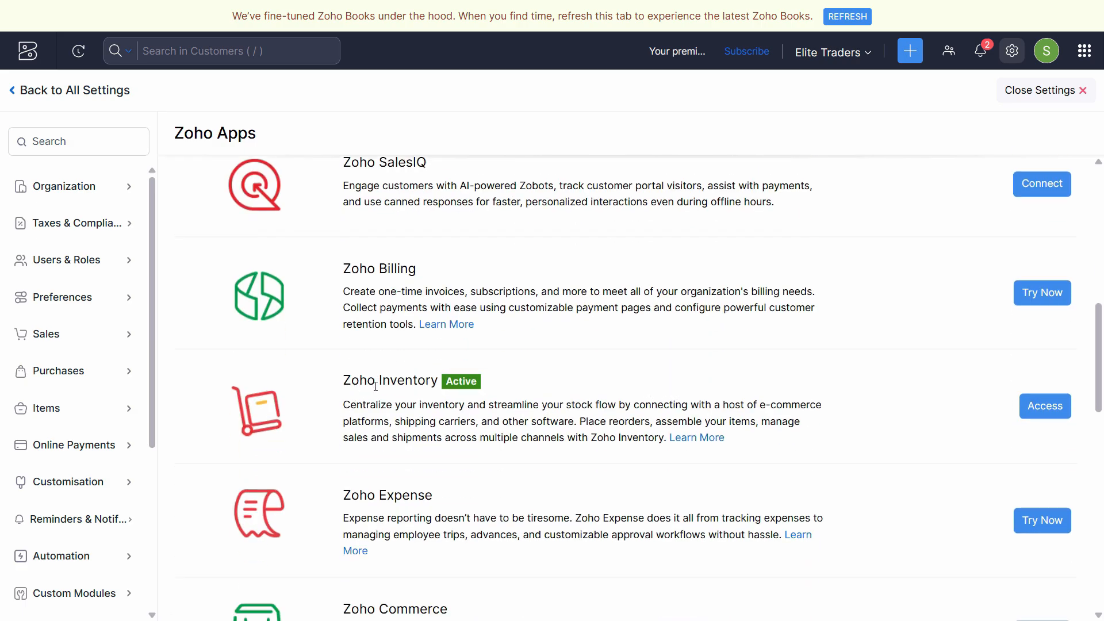
click(1042, 420)
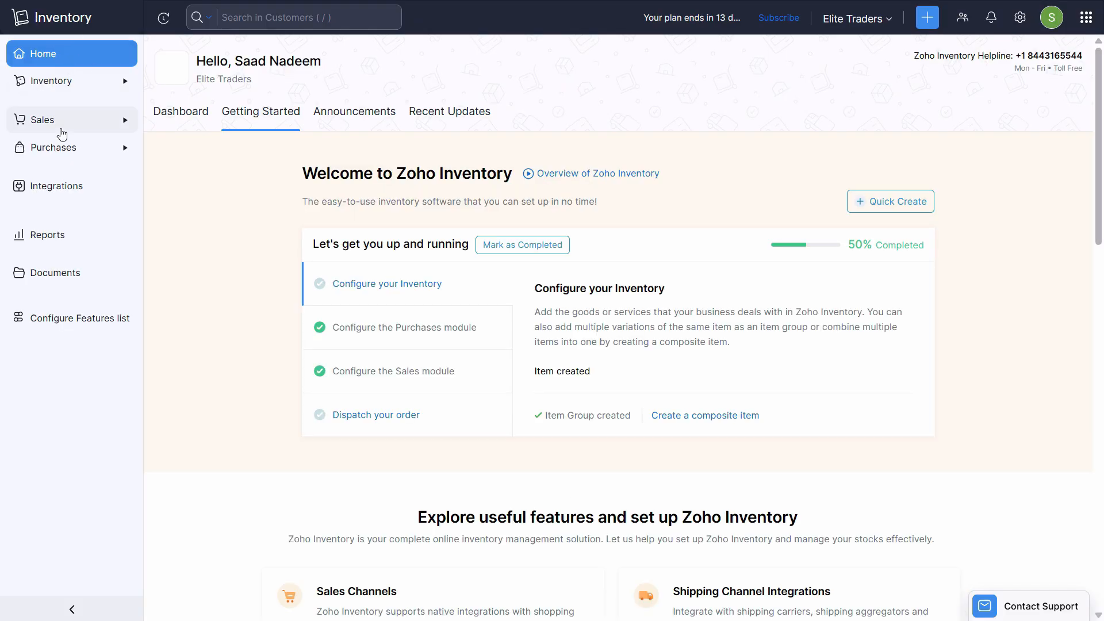
- Open sales order SO-26 in Zoho Inventory and choose Dropship from its More menu
click(55, 126)
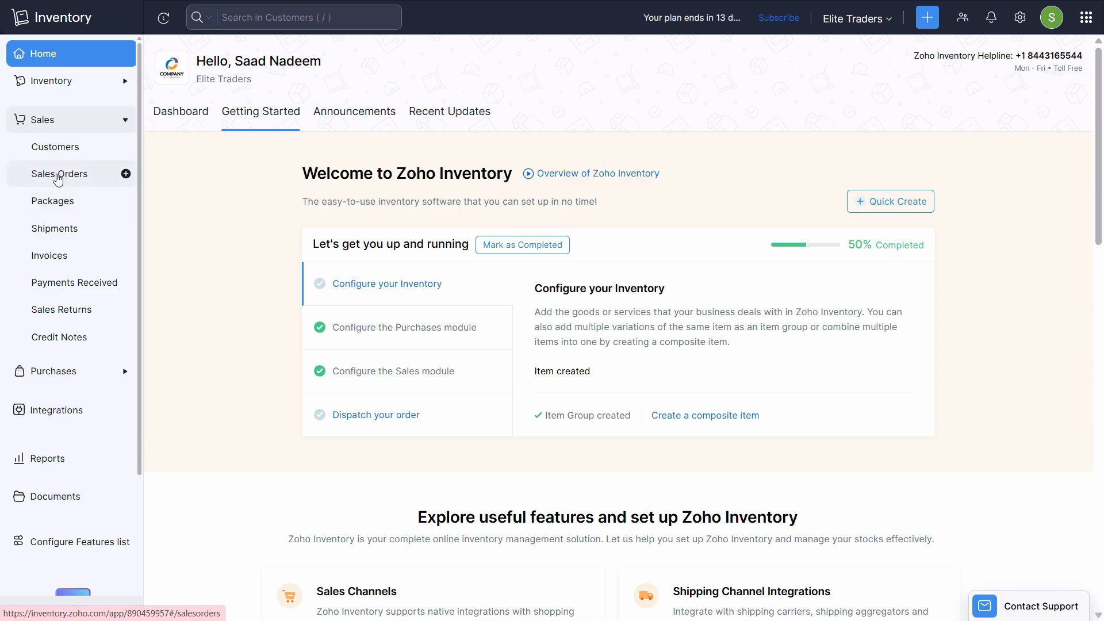
click(59, 174)
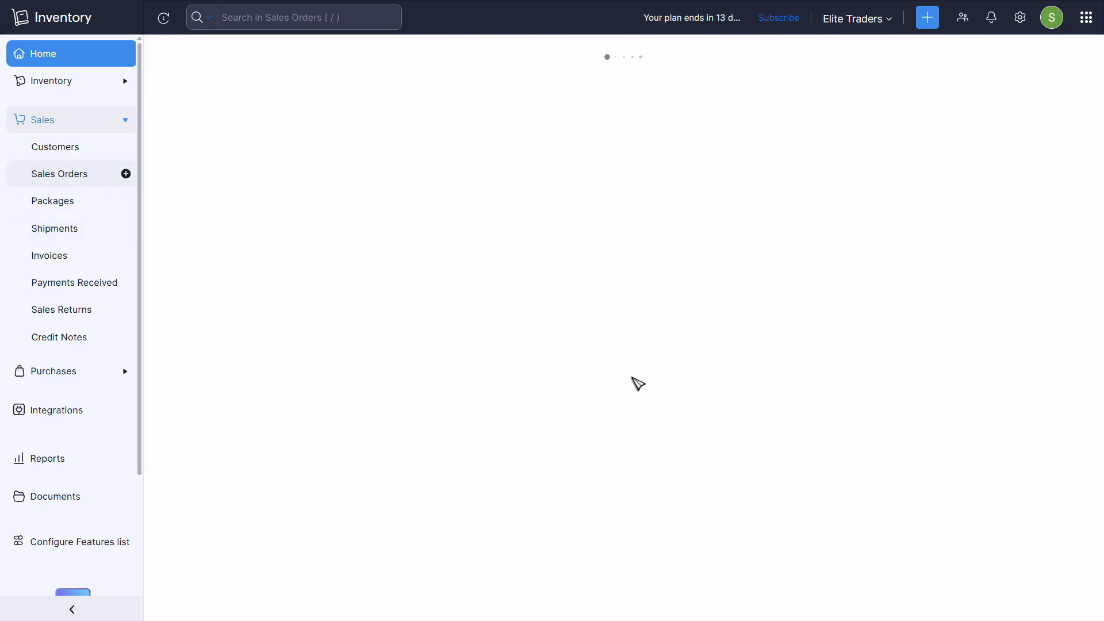
click(407, 133)
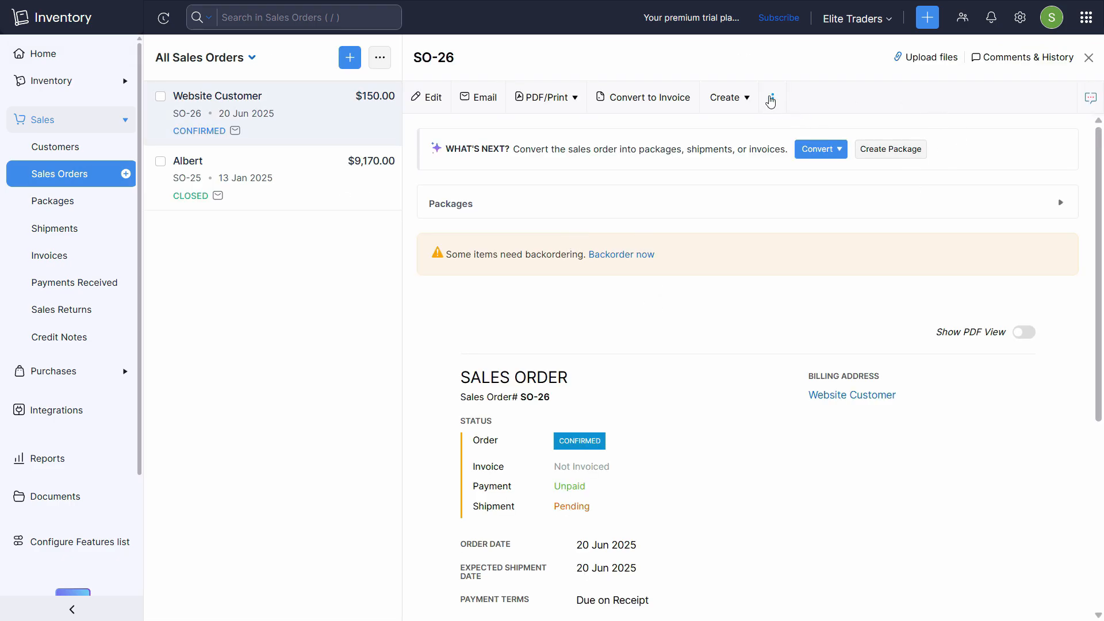
click(774, 99)
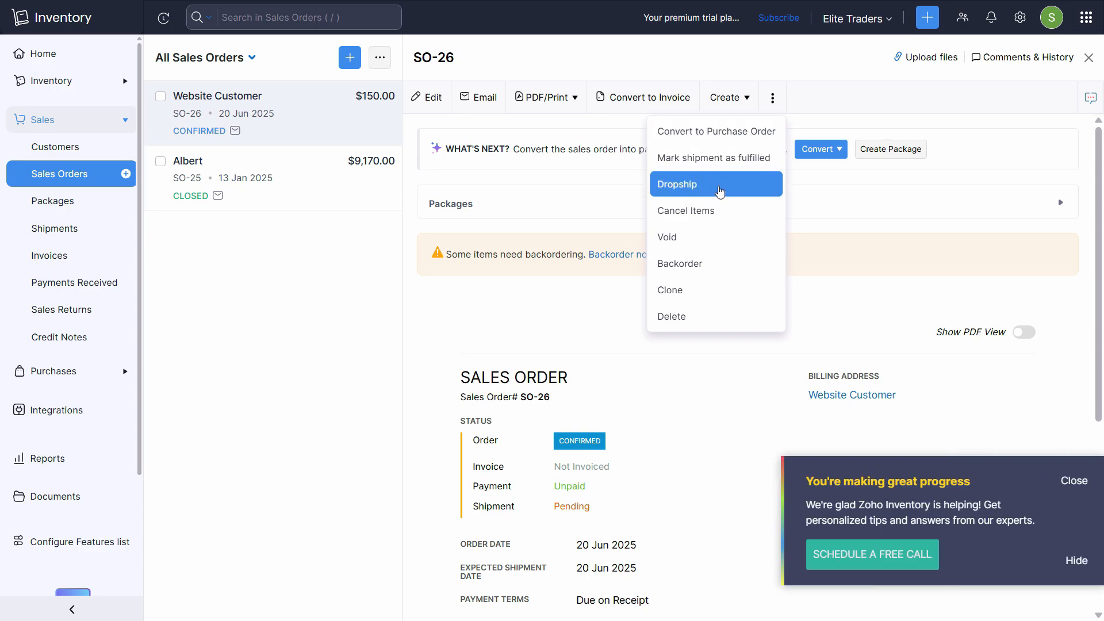
click(699, 189)
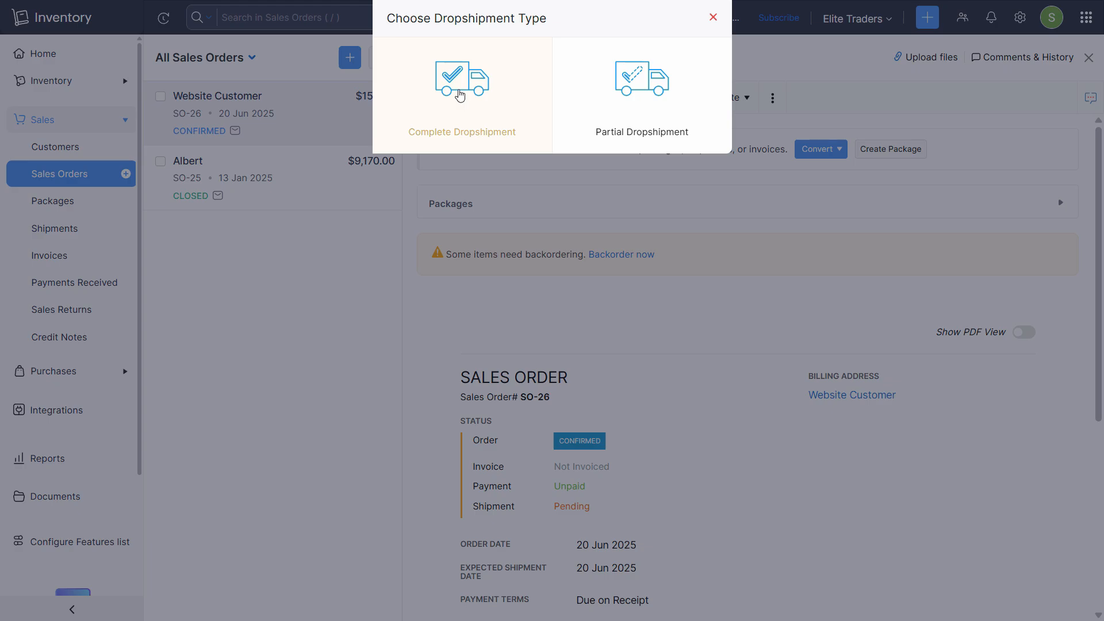
- Choose Complete Dropshipment and copy item descriptions into the new purchase order PO-51
click(460, 95)
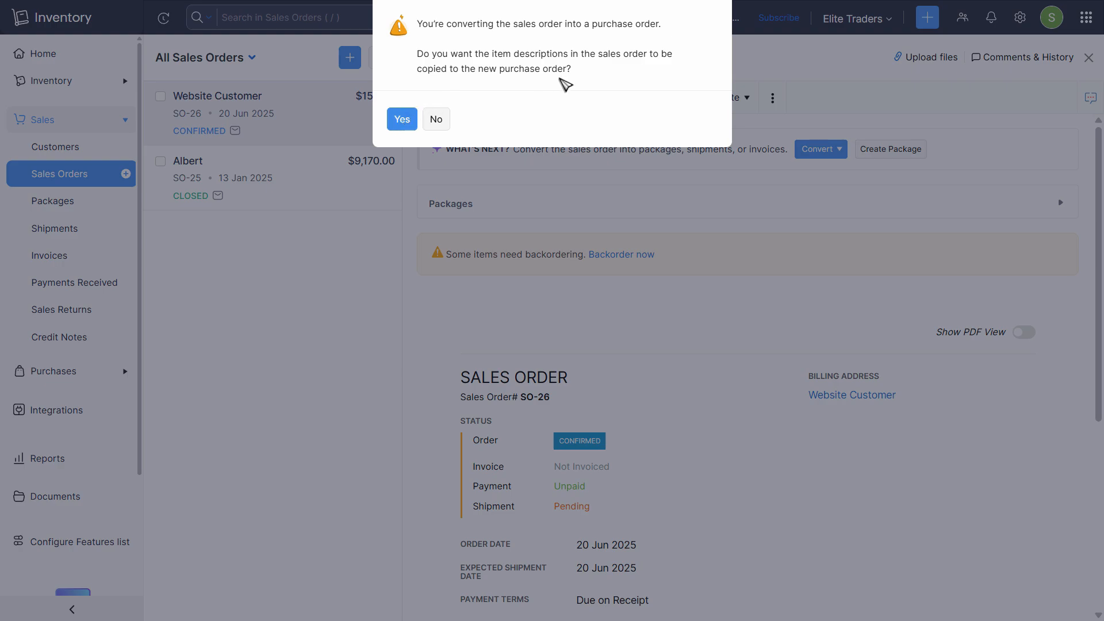
click(402, 119)
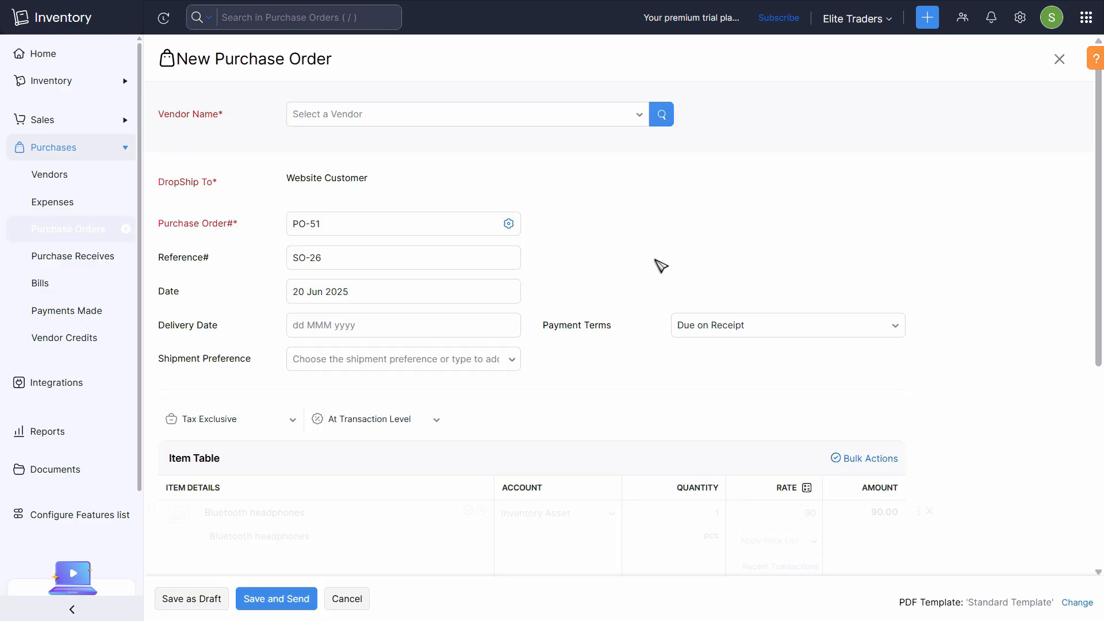
- Create the new vendor Source Supplier, with Source Supplier as display name, for the purchase order
click(378, 117)
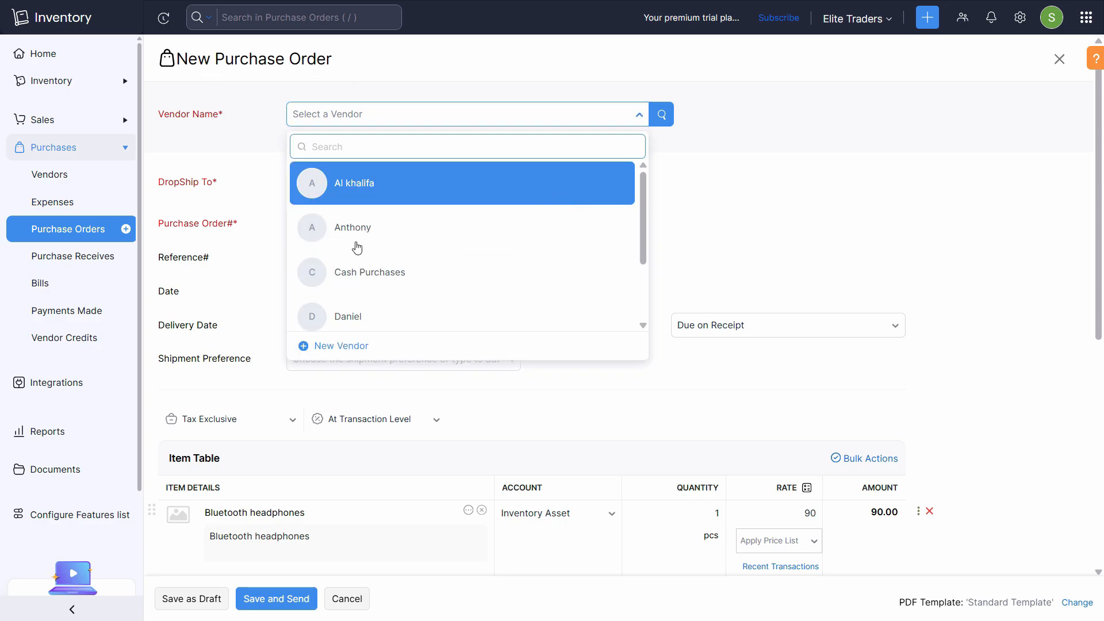
scroll(357, 287, down, 2)
click(357, 349)
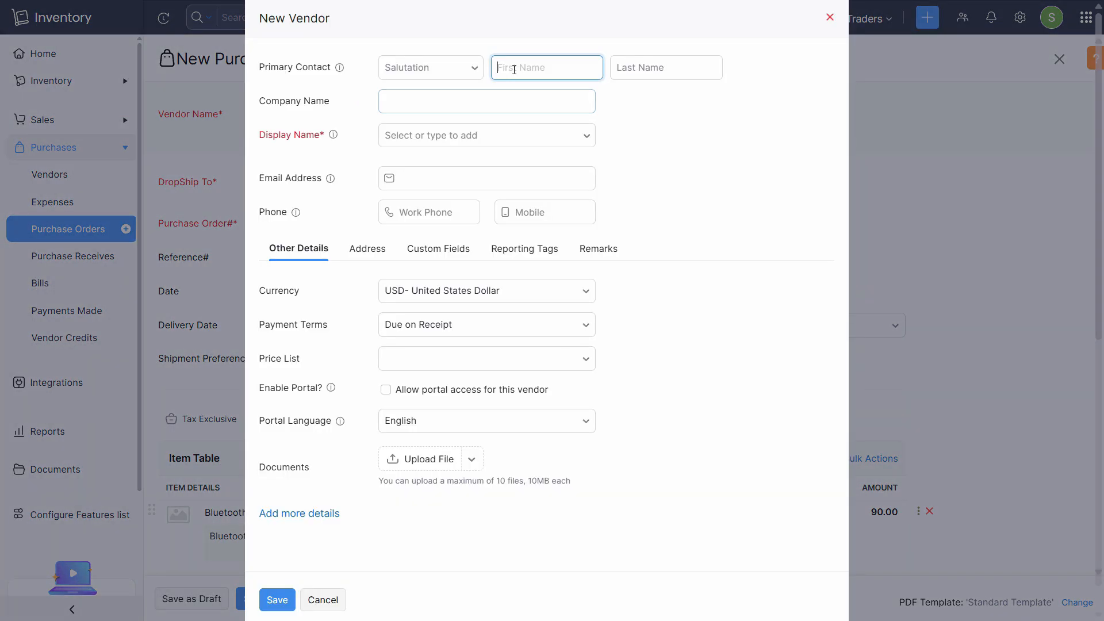
text(Source Supplier)
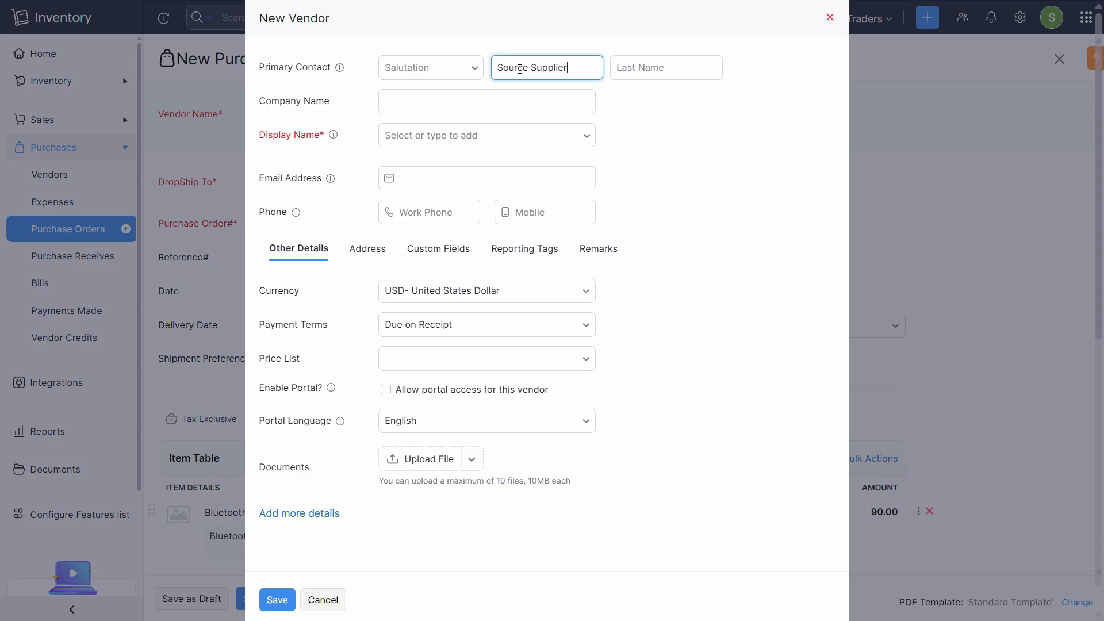
key(ctrl+a)
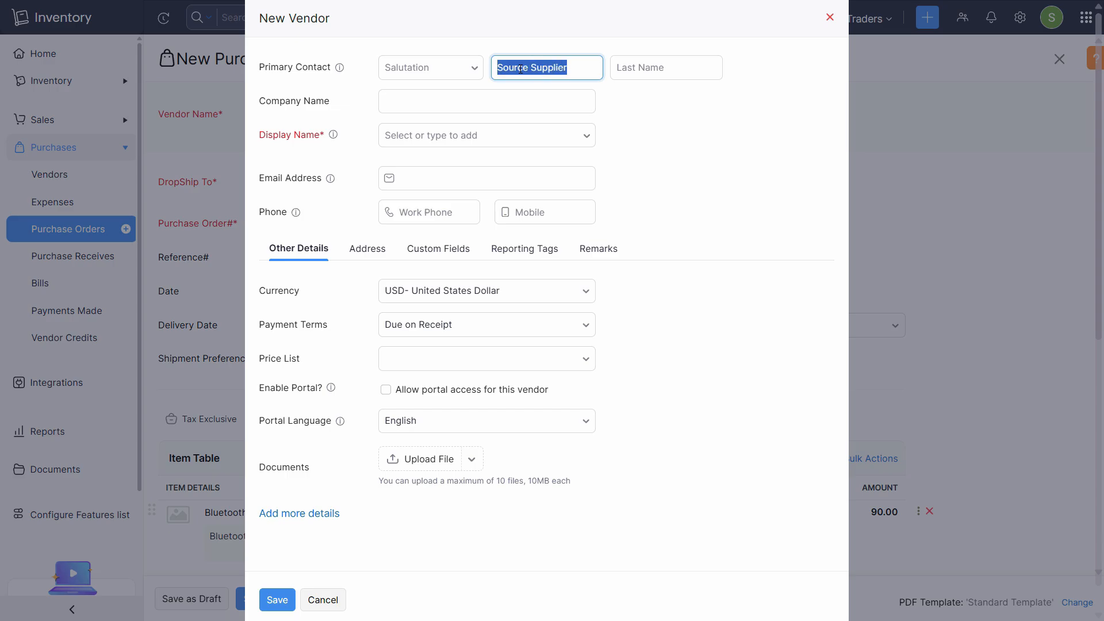
click(457, 135)
click(443, 168)
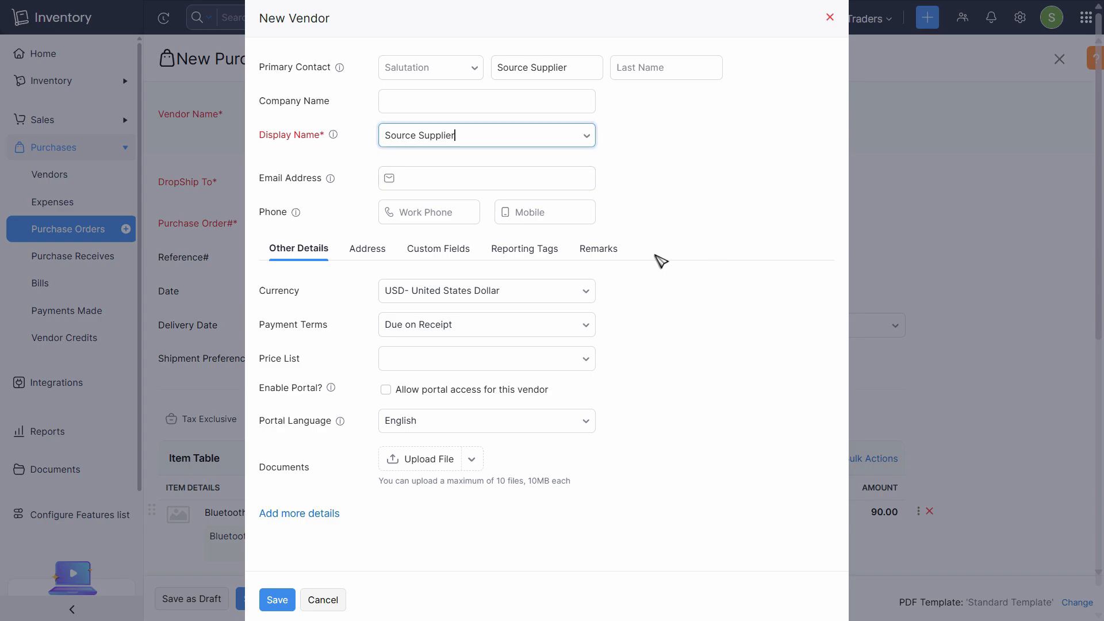
scroll(601, 278, down, 1)
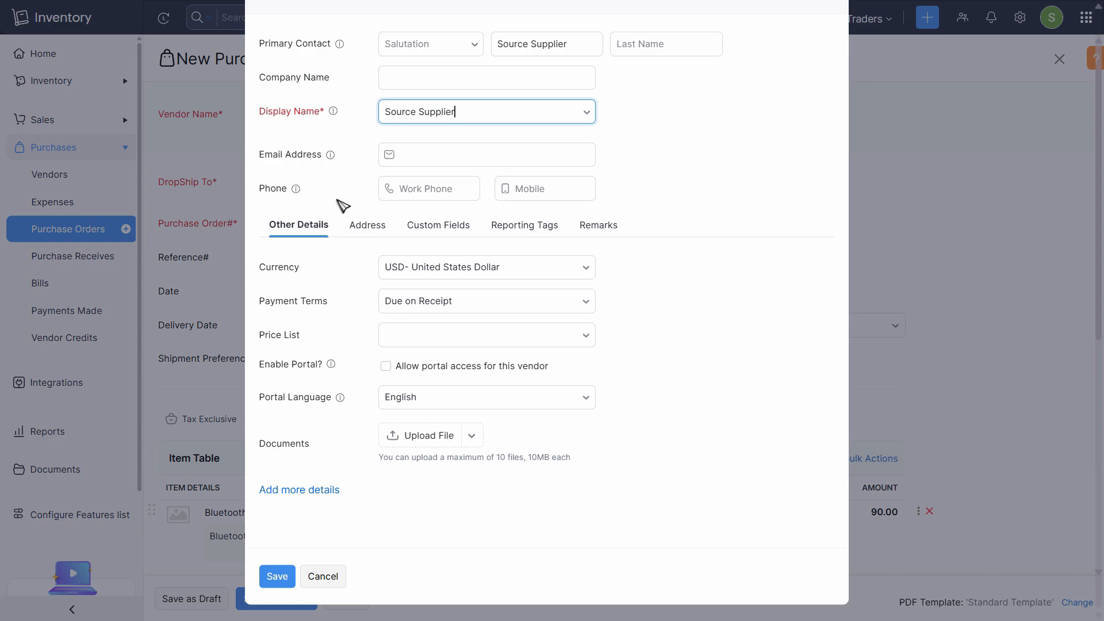
click(278, 582)
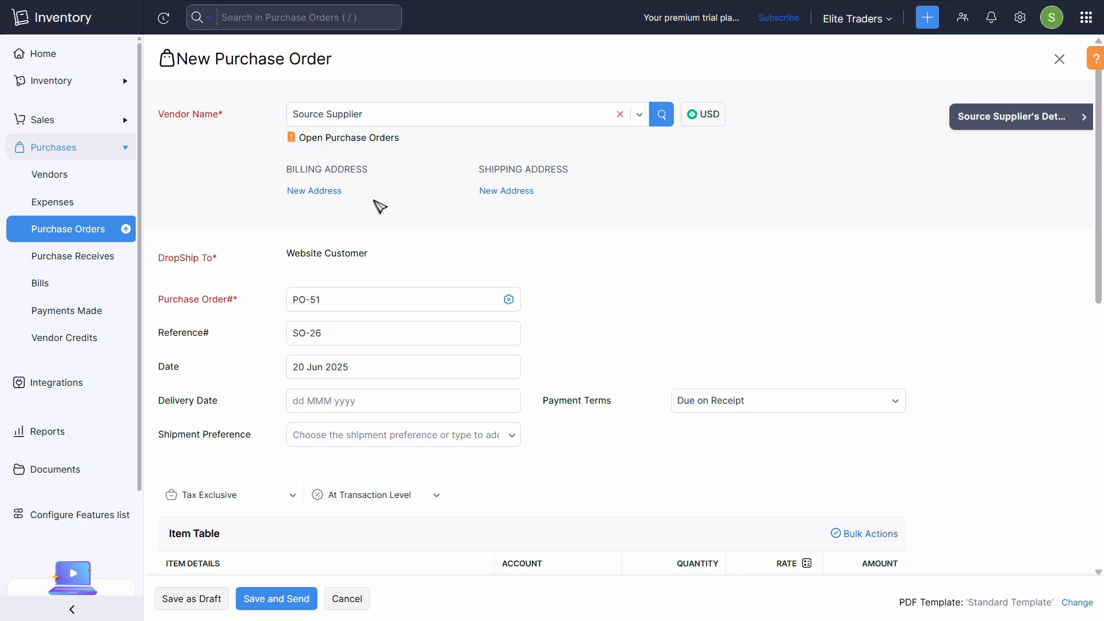
- Review PO-51's 90 rate, leave the shipping address unchanged, and save the order for sending
scroll(386, 224, down, 3)
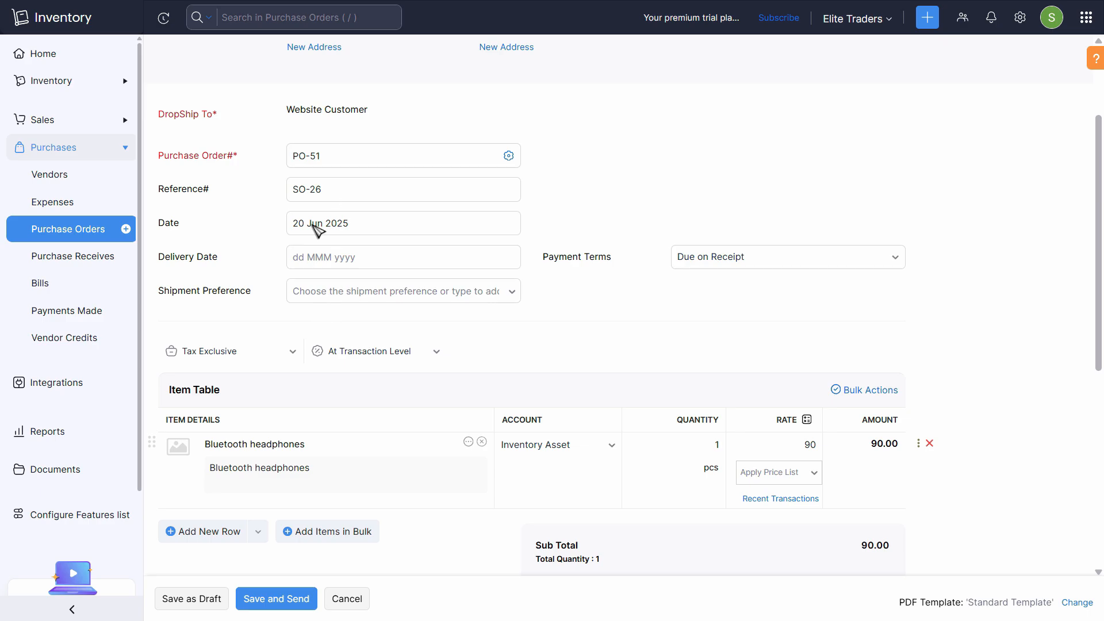
scroll(311, 365, down, 5)
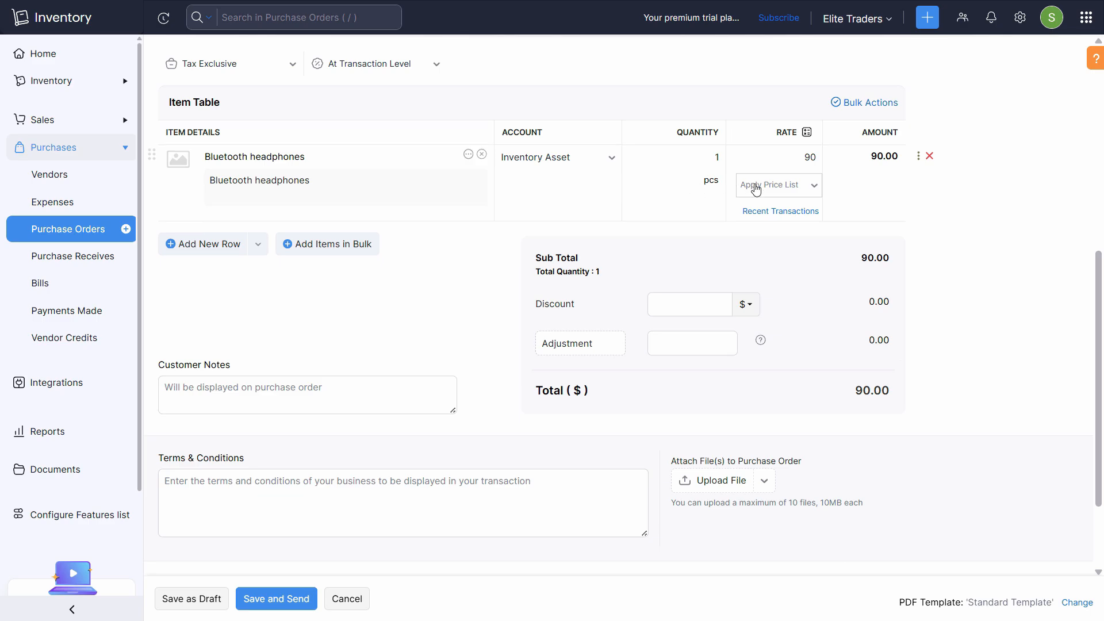
double_click(808, 158)
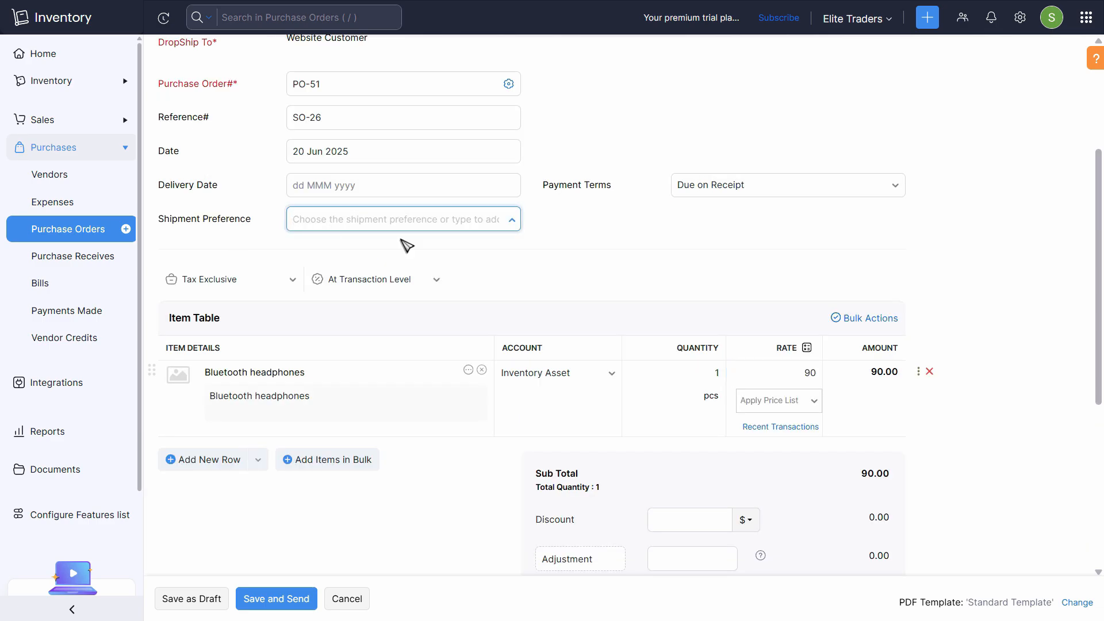
scroll(489, 379, down, 5)
click(484, 406)
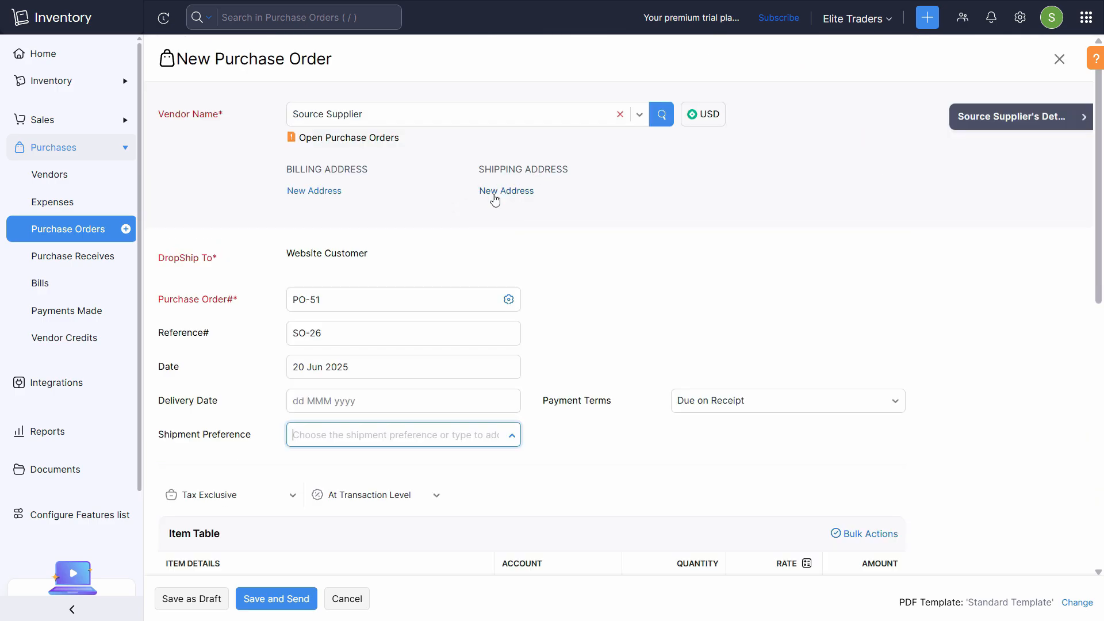
click(498, 192)
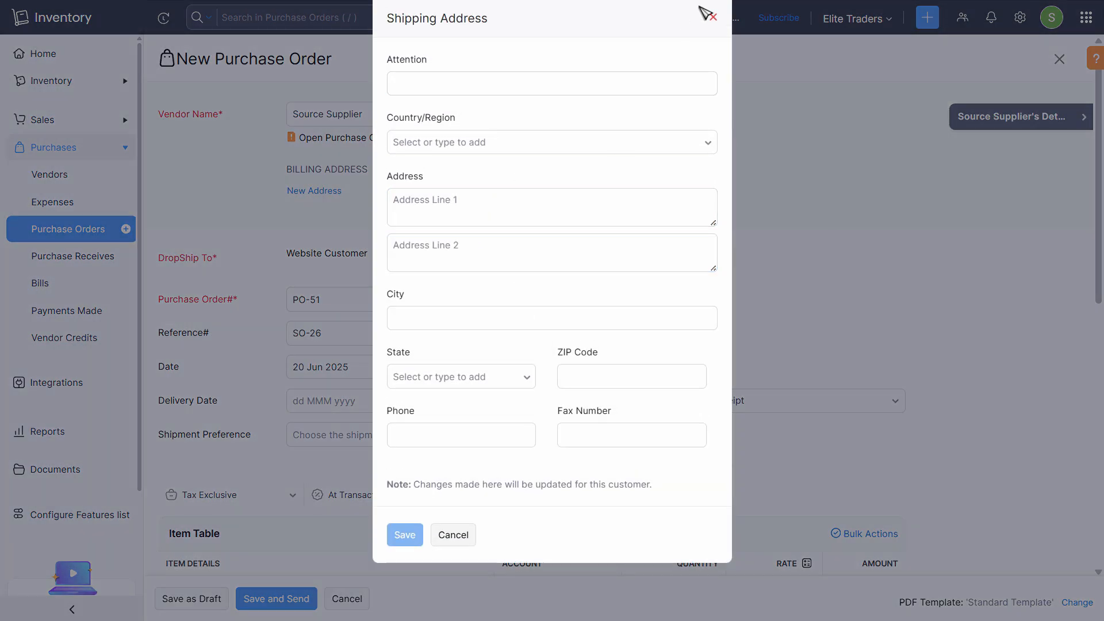
click(714, 18)
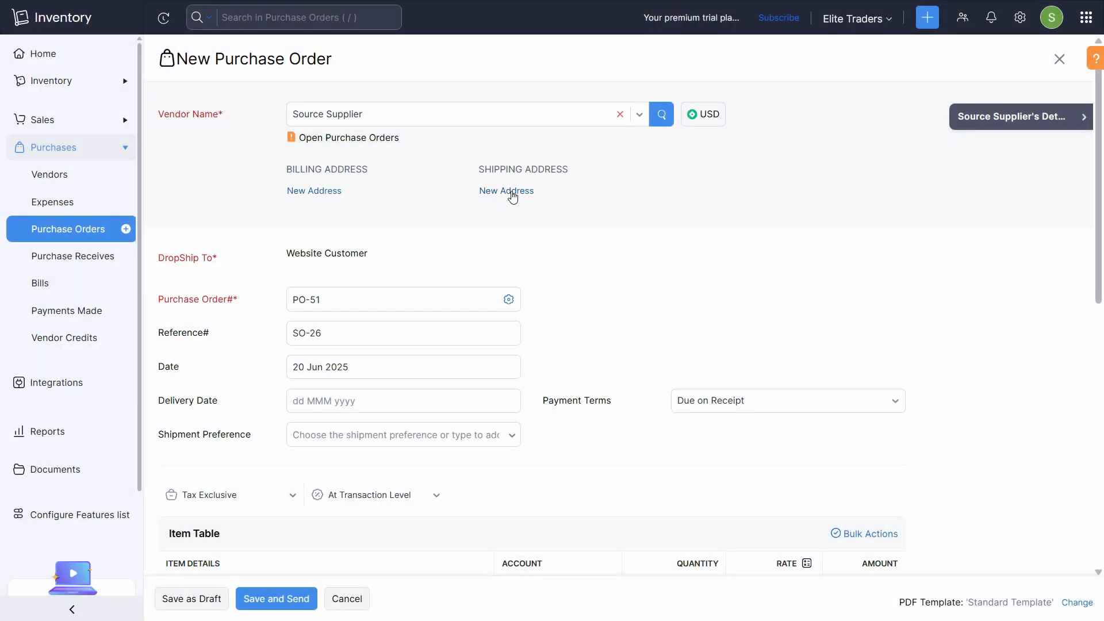
scroll(628, 270, down, 10)
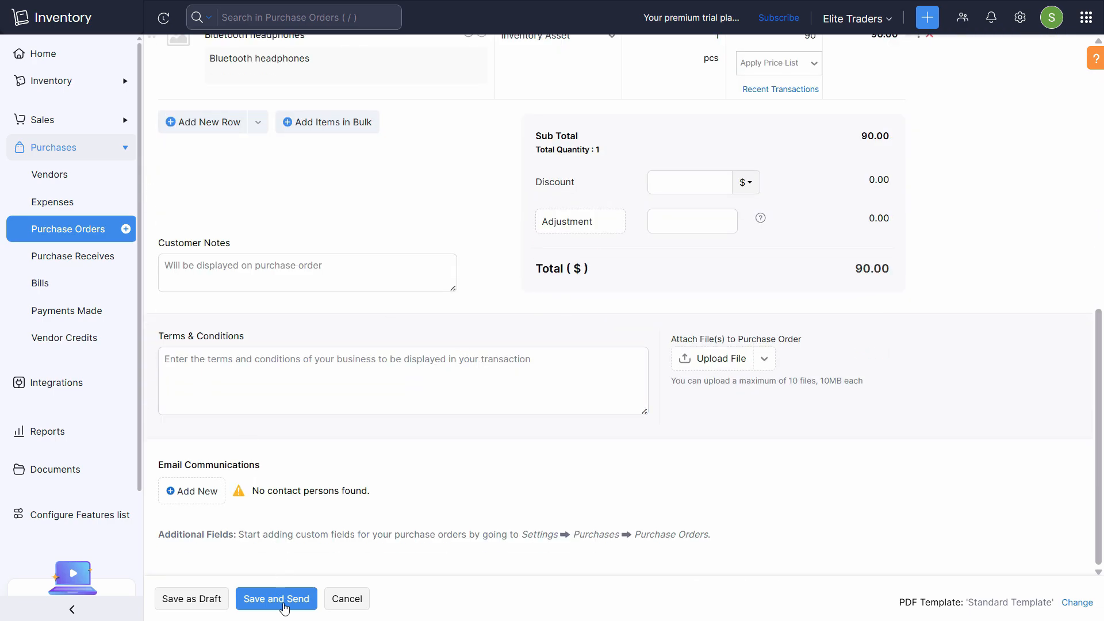
click(284, 609)
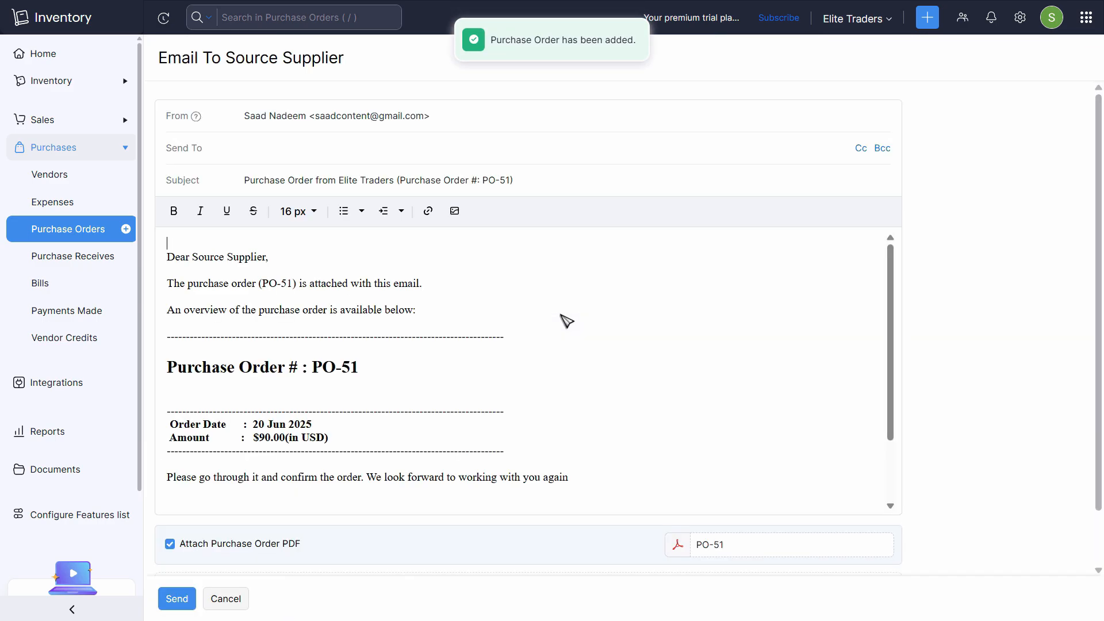
- Add a new supplier contact's e-mail as recipient and send PO-51 to Source Supplier
click(404, 161)
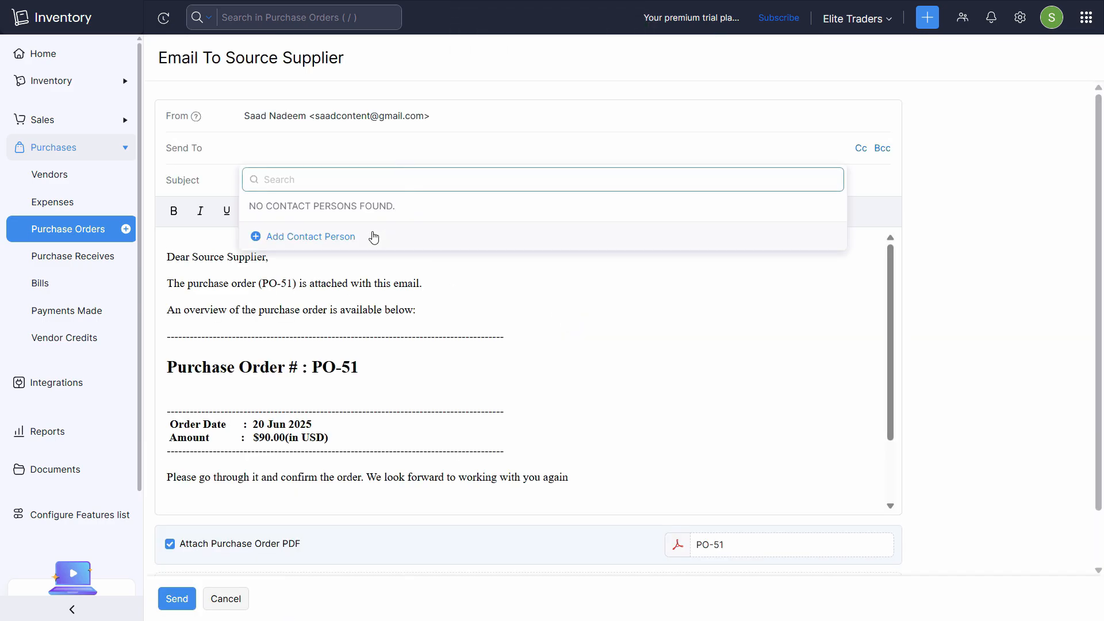
click(375, 236)
click(507, 99)
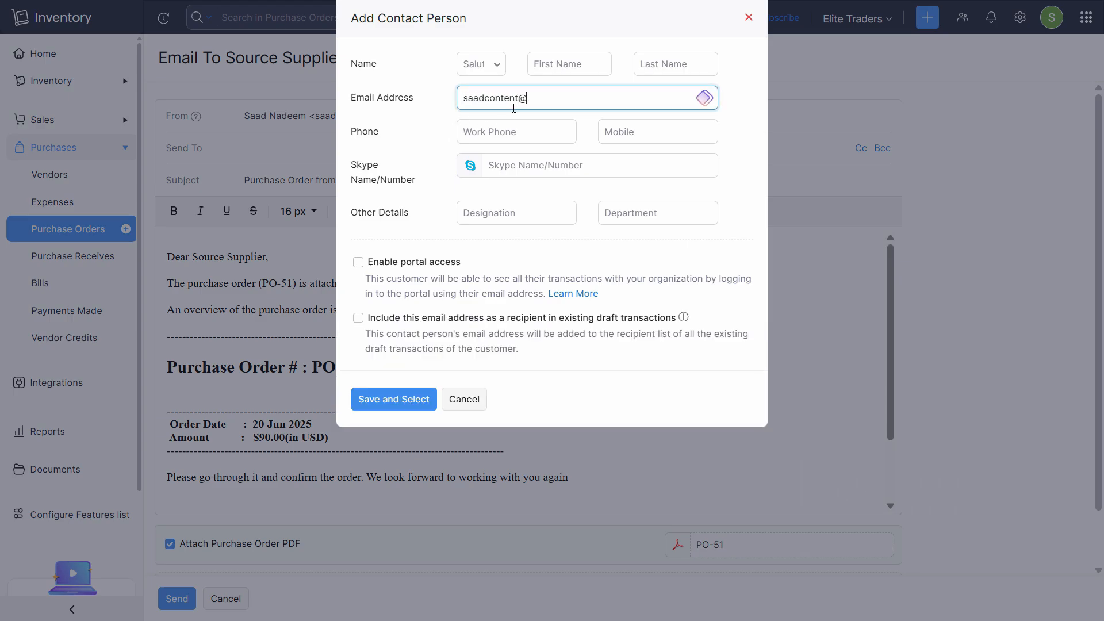
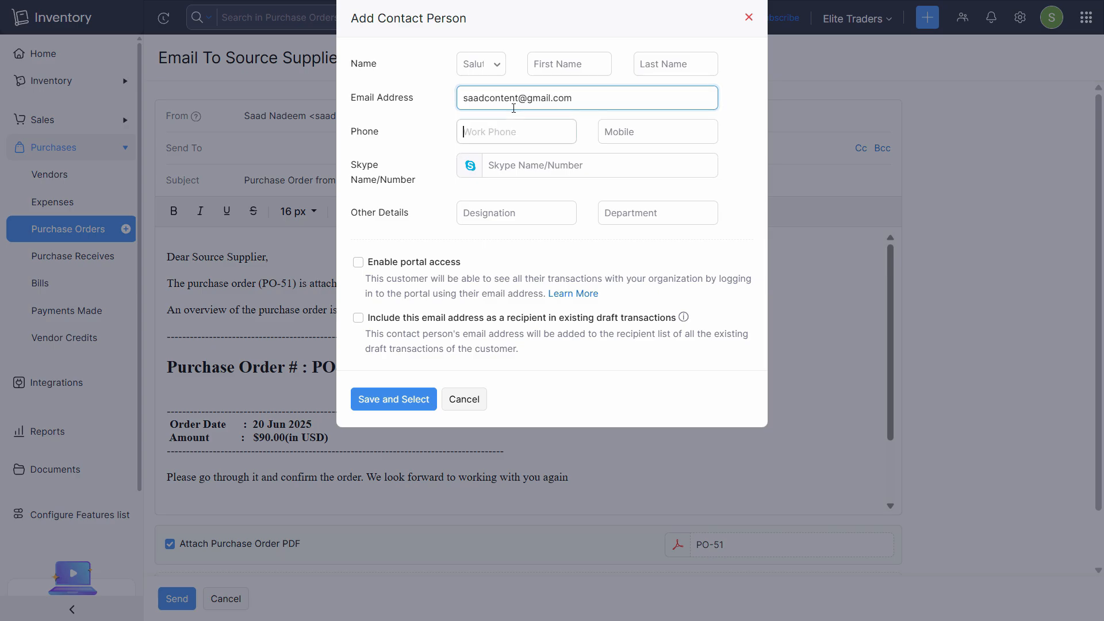
key(Tab)
click(405, 399)
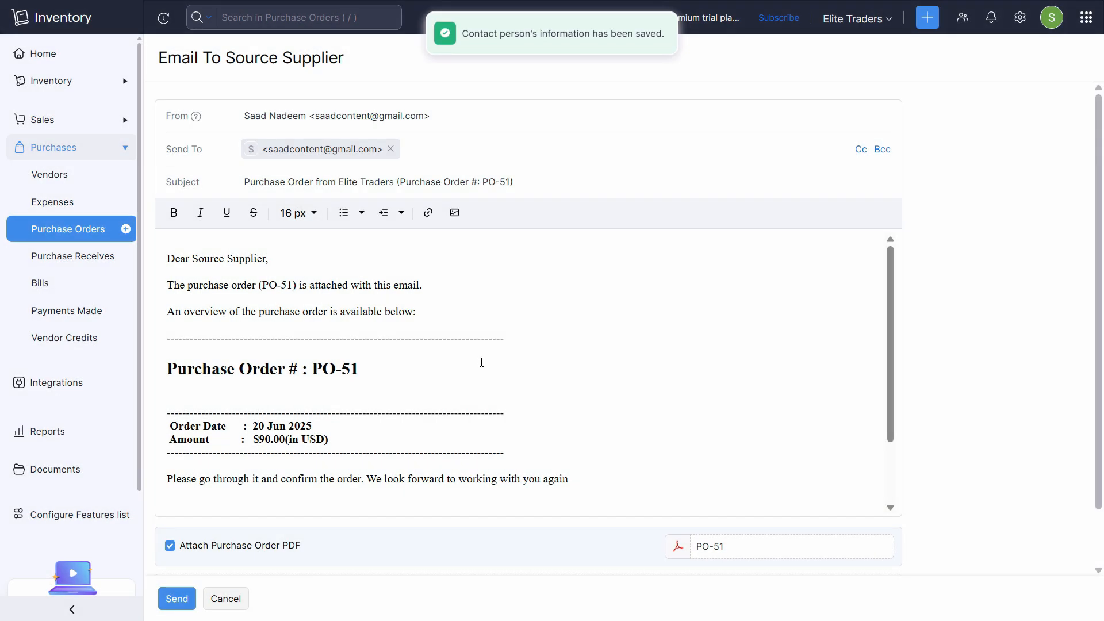
scroll(467, 403, down, 2)
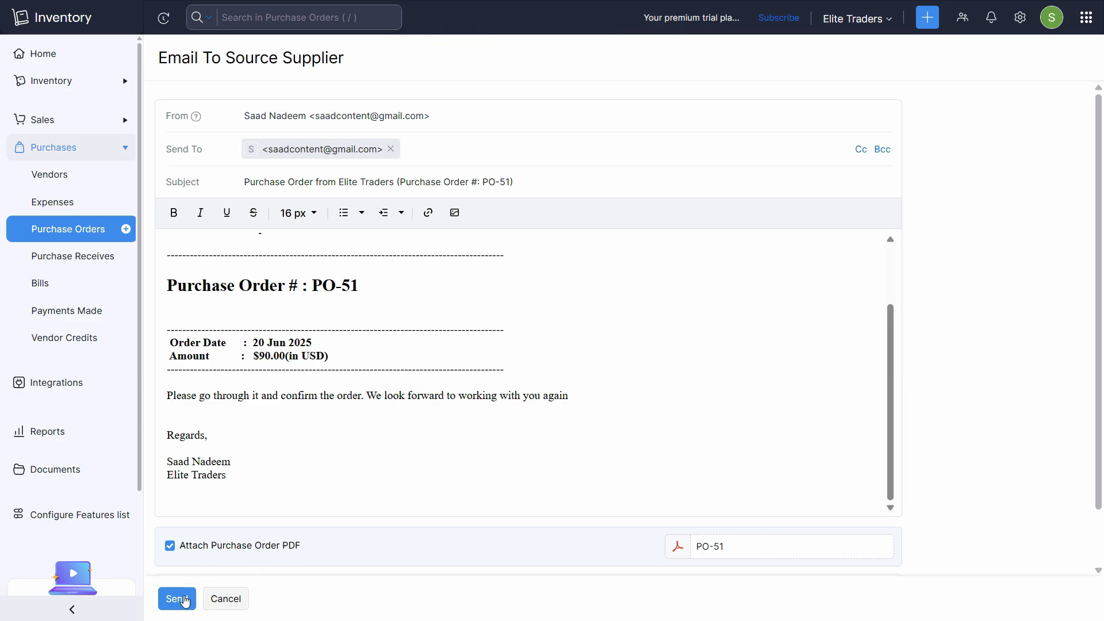
click(177, 599)
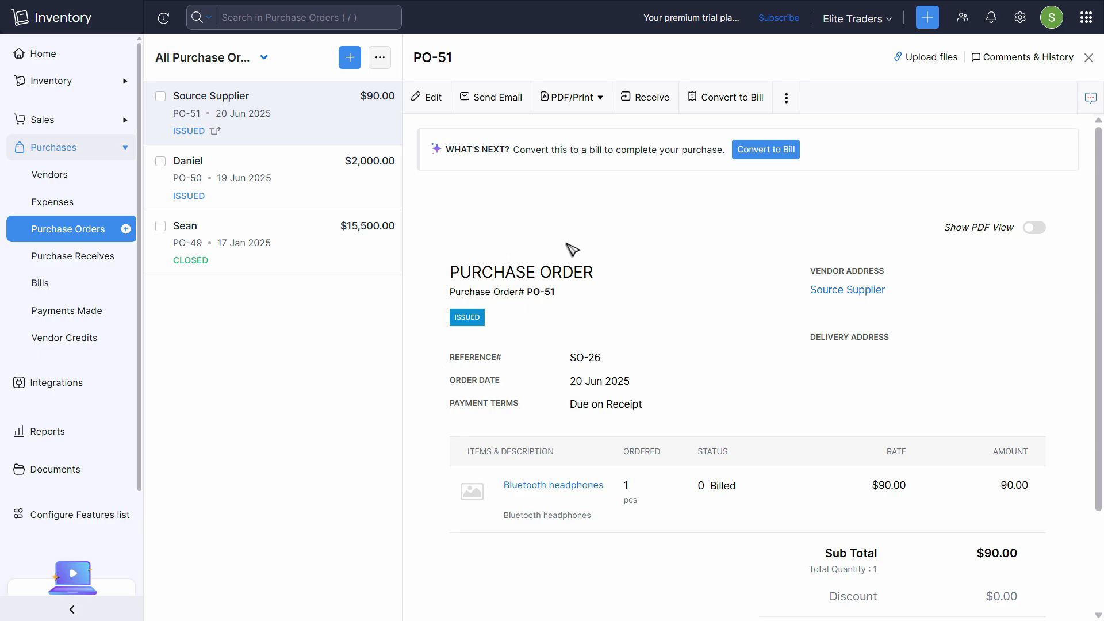
- Convert PO-51 into a bill with bill number 515
click(773, 153)
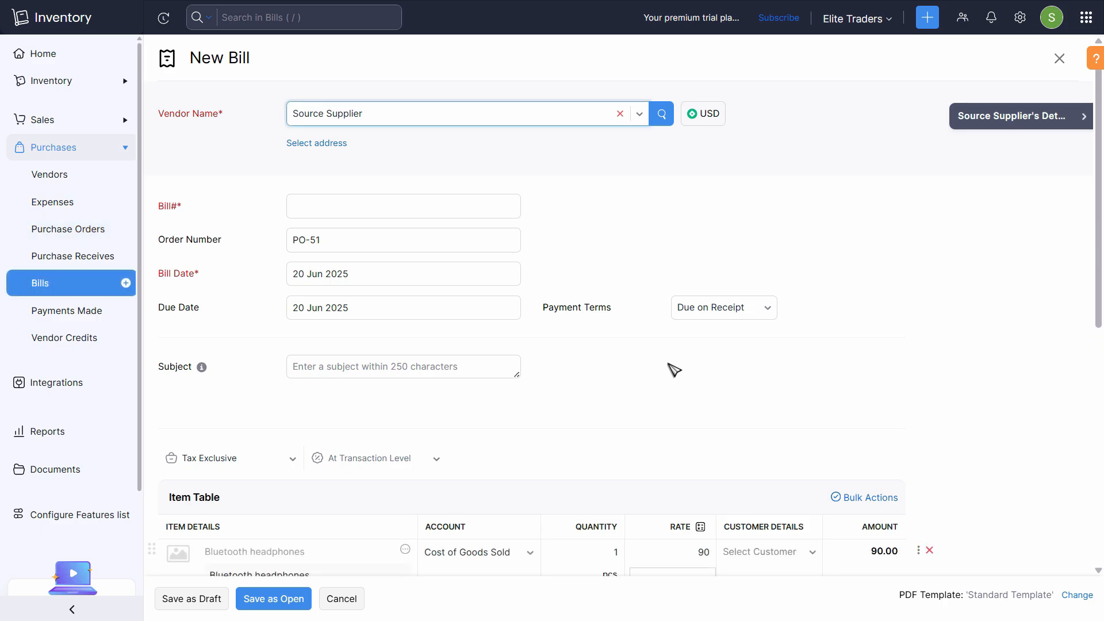
click(396, 206)
text(515)
key(Tab)
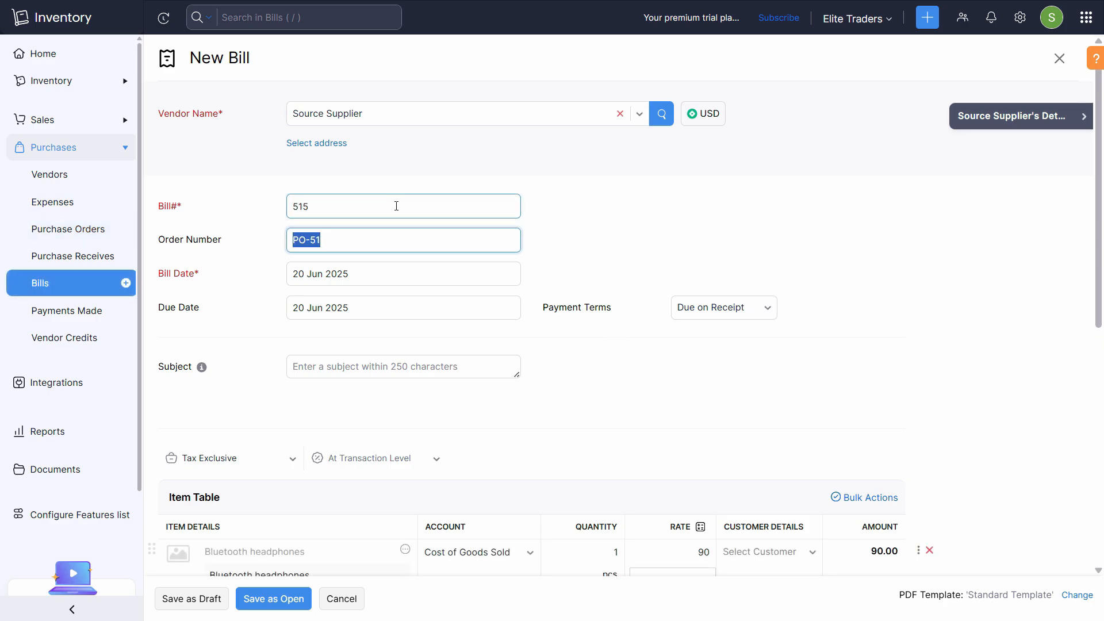
scroll(372, 310, down, 8)
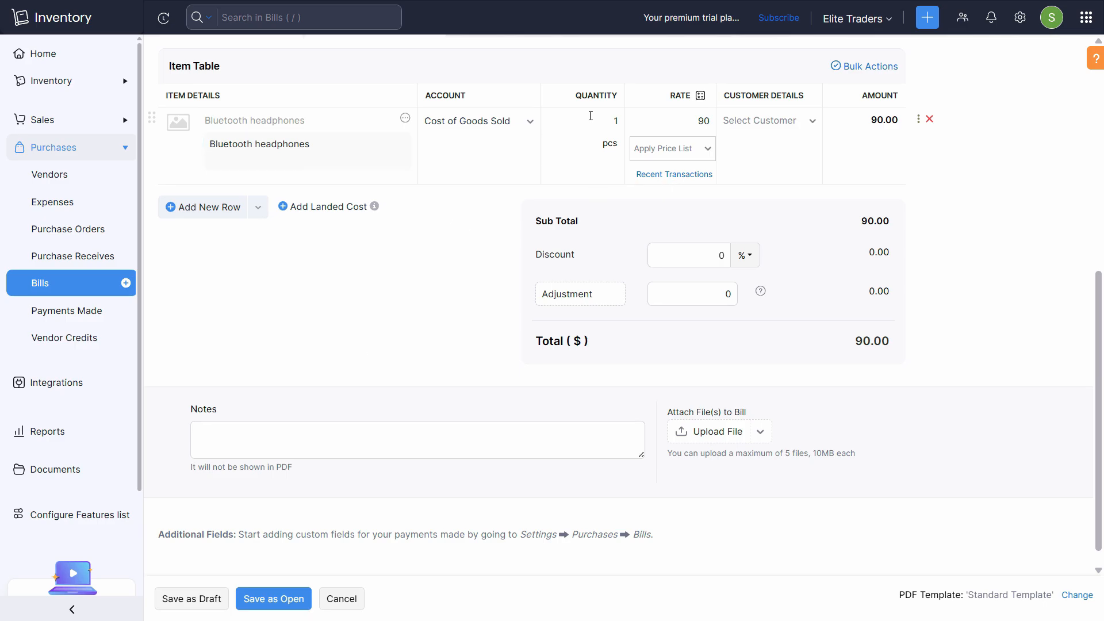
scroll(363, 336, up, 8)
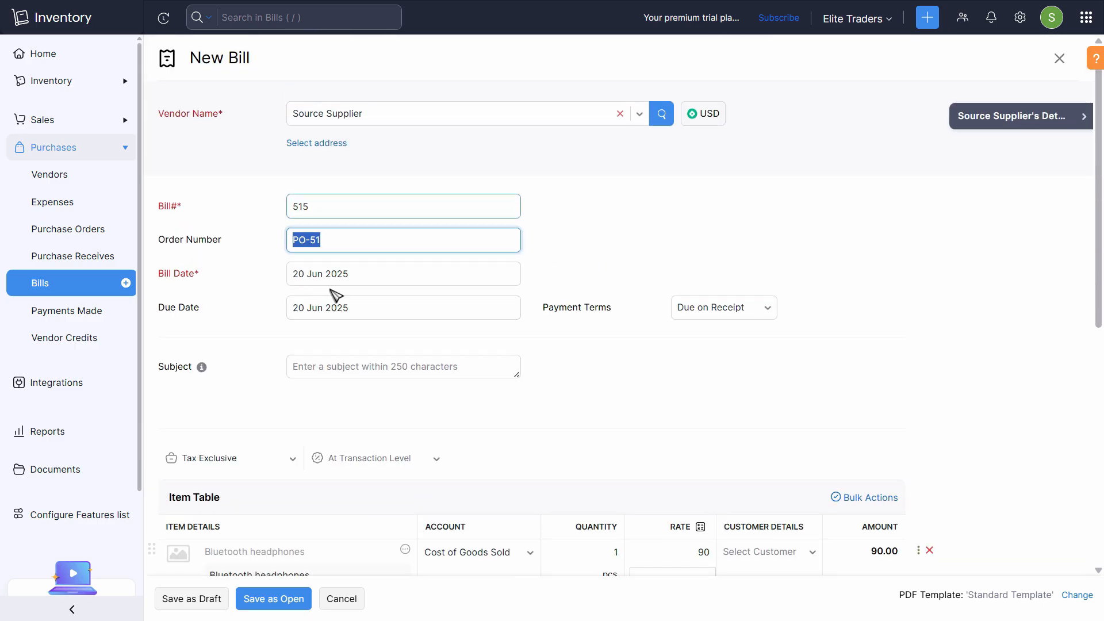
scroll(278, 480, down, 8)
scroll(289, 551, up, 3)
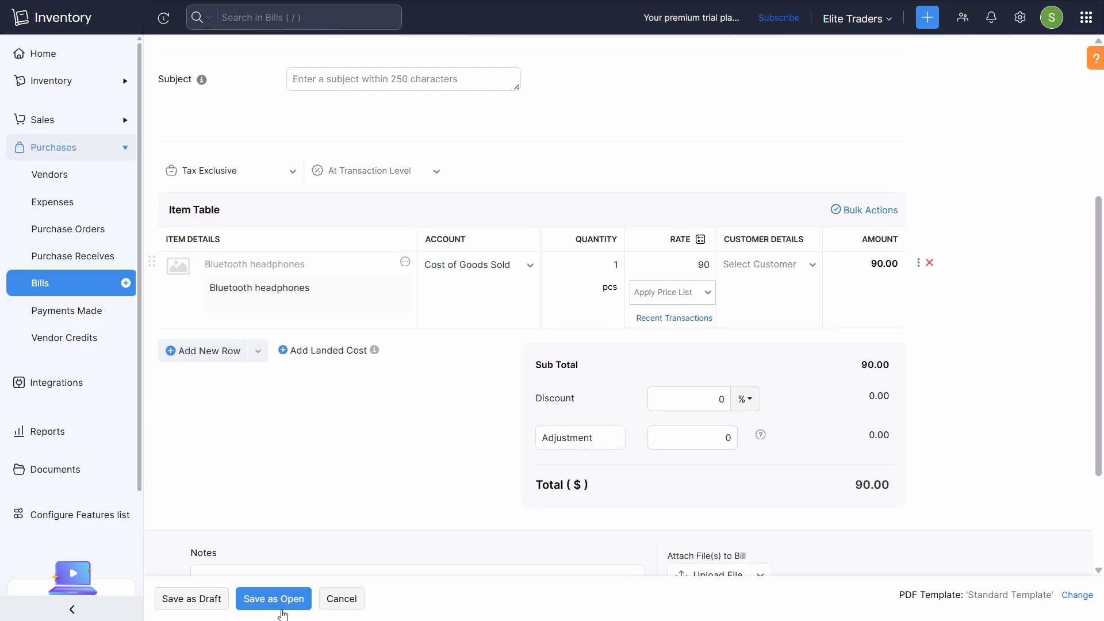
- Save bill 515 as open and record the full $90 payment, marking it paid
click(283, 603)
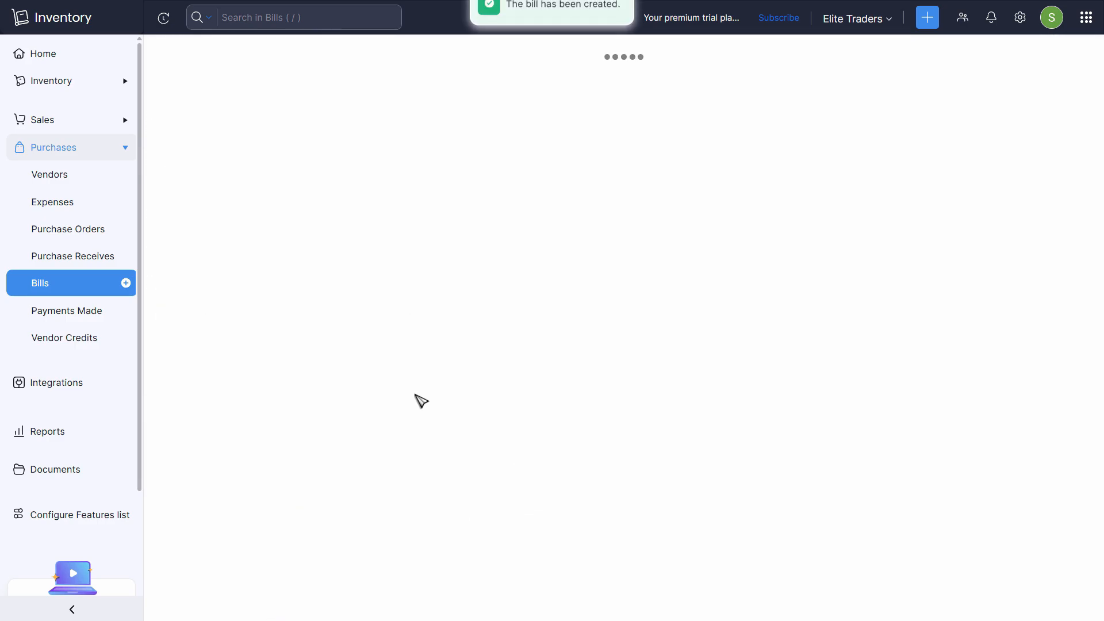
click(890, 154)
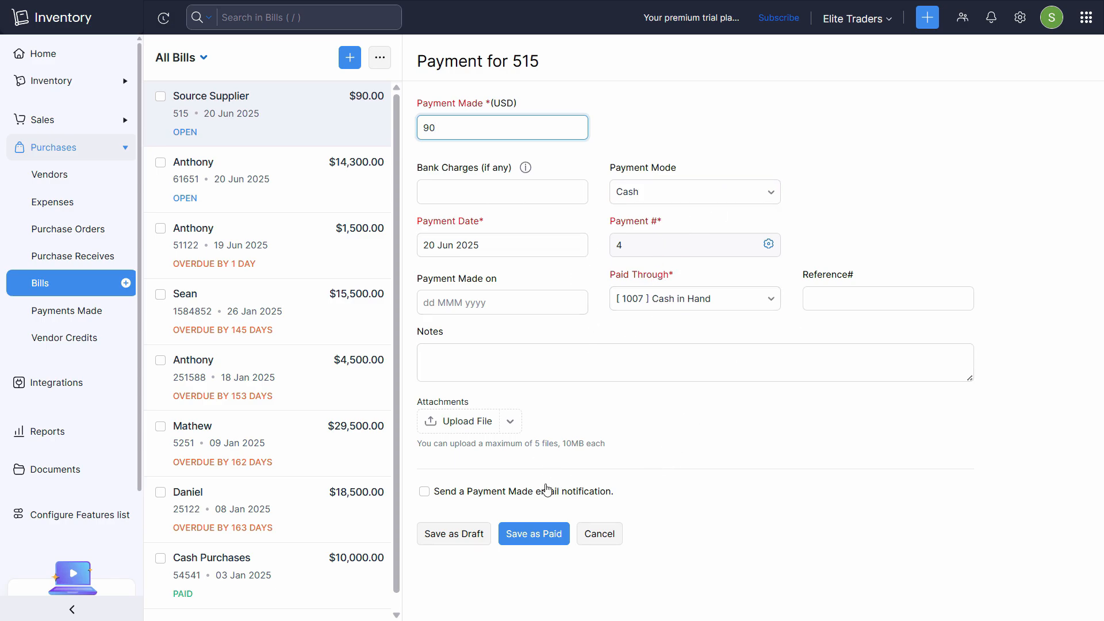
click(530, 539)
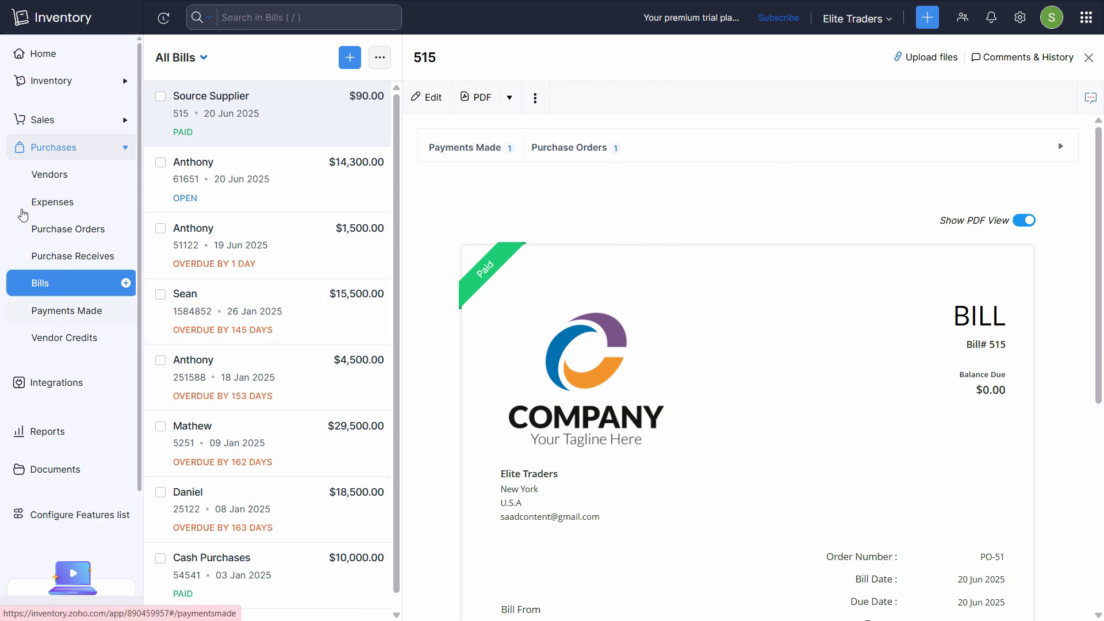
- Convert sales order SO-26 into an invoice for one Bluetooth headphones at 150
click(49, 120)
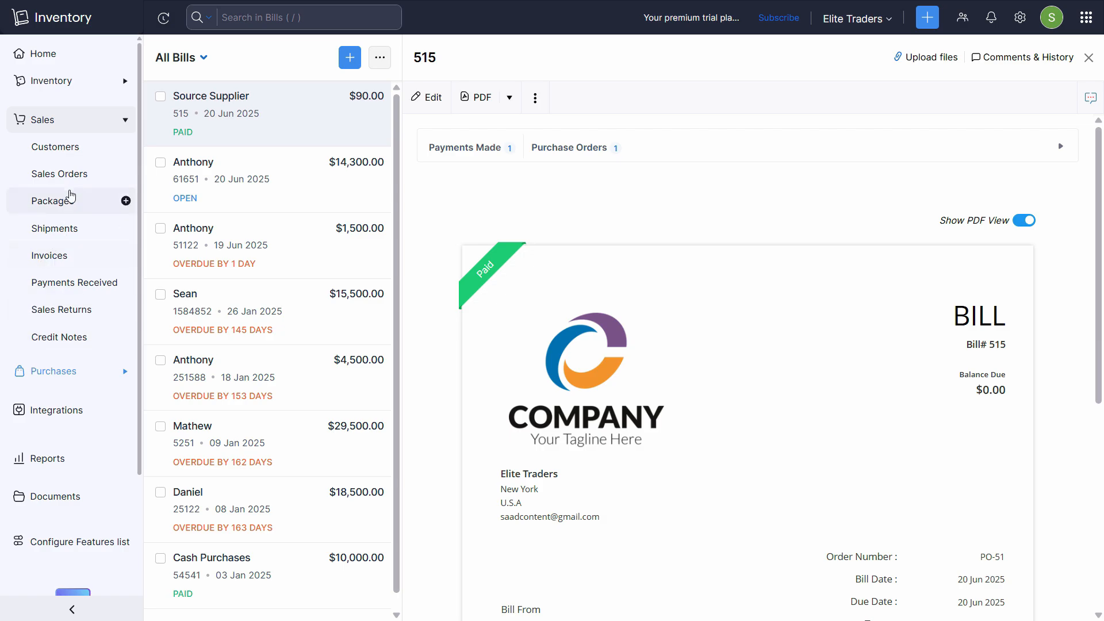
click(68, 174)
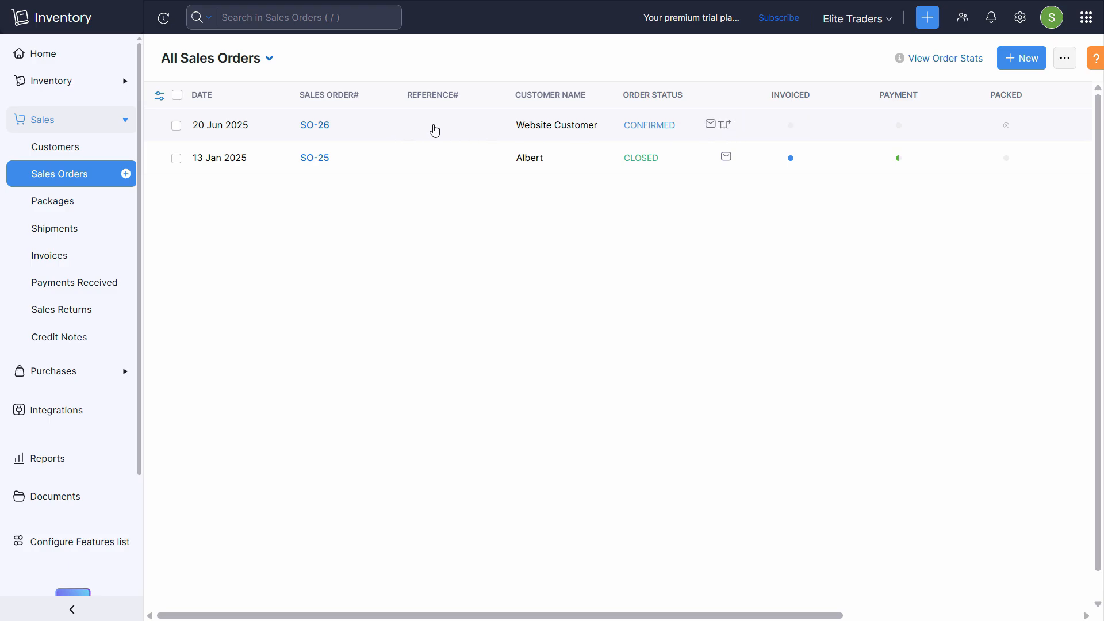
click(441, 127)
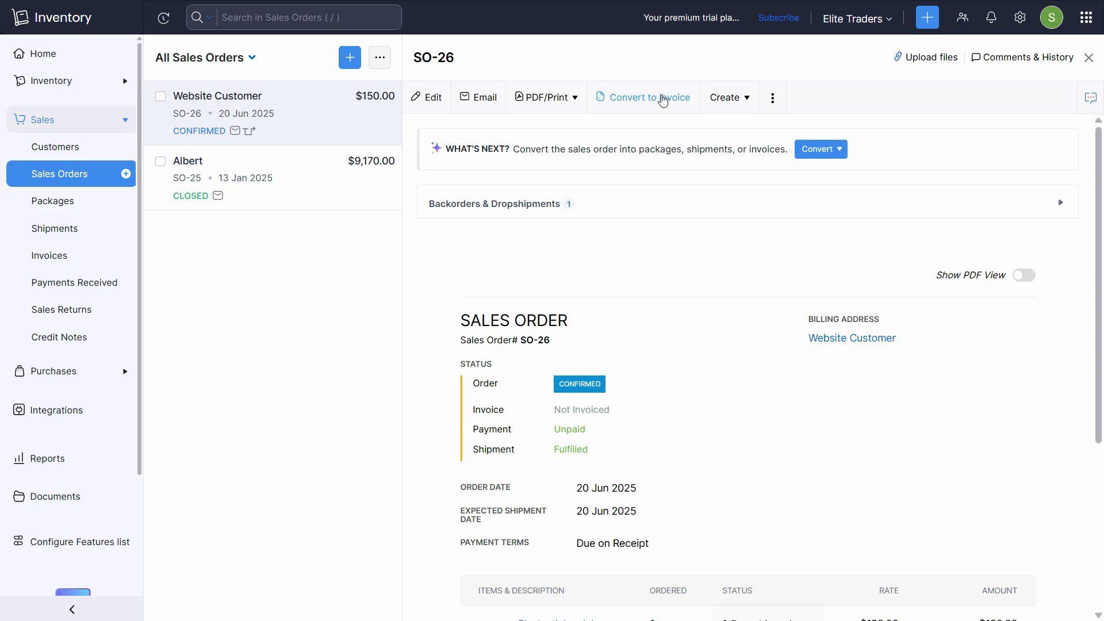
click(680, 104)
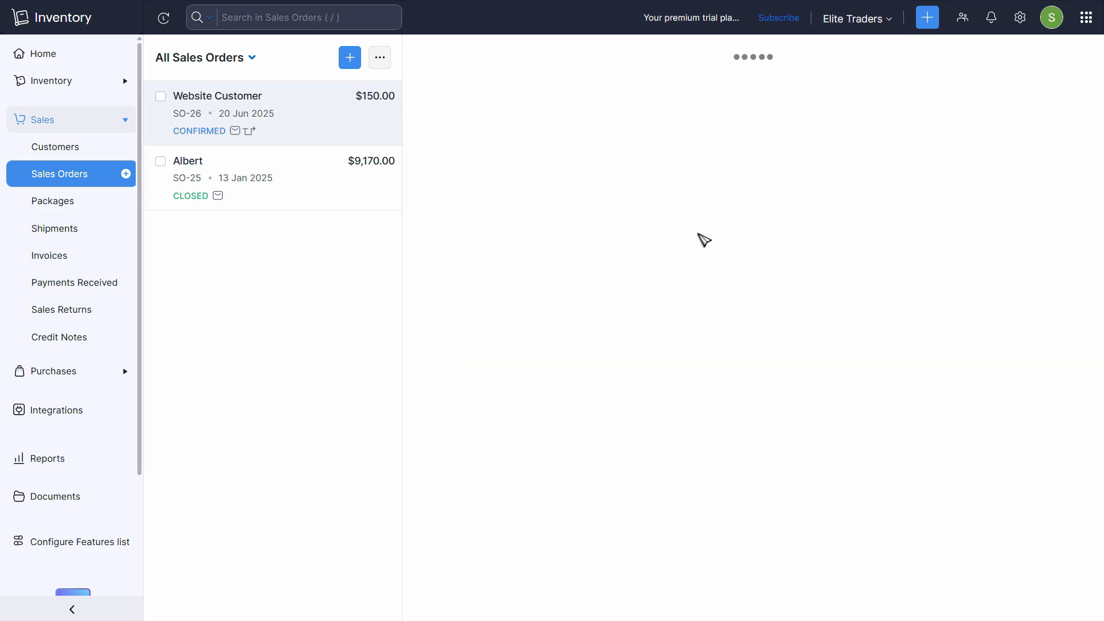
scroll(575, 374, down, 5)
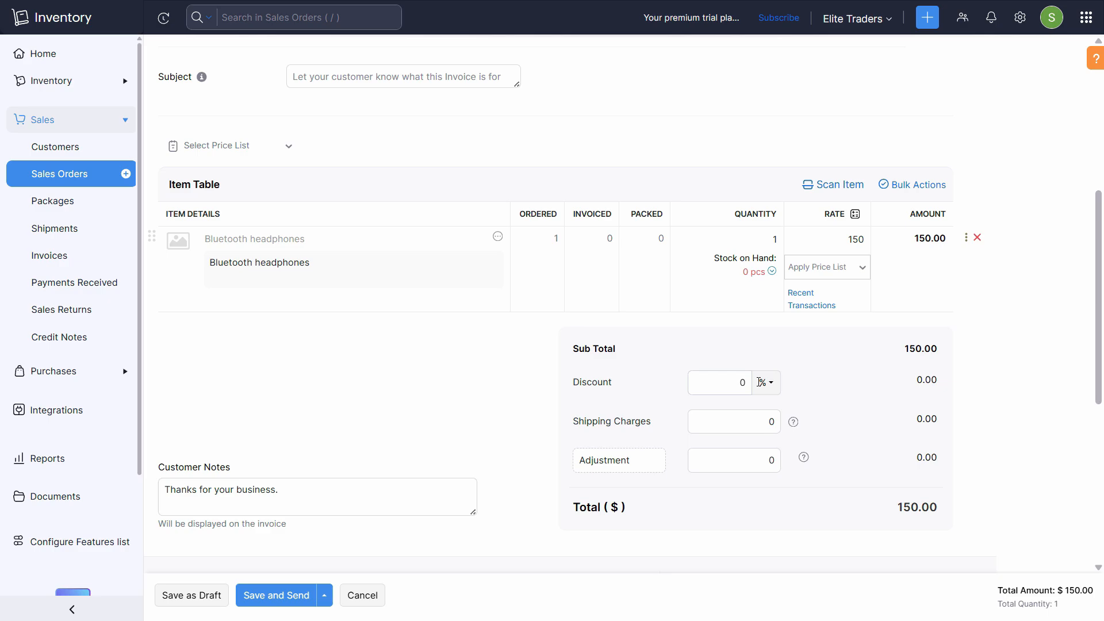
scroll(764, 372, up, 5)
scroll(750, 343, down, 6)
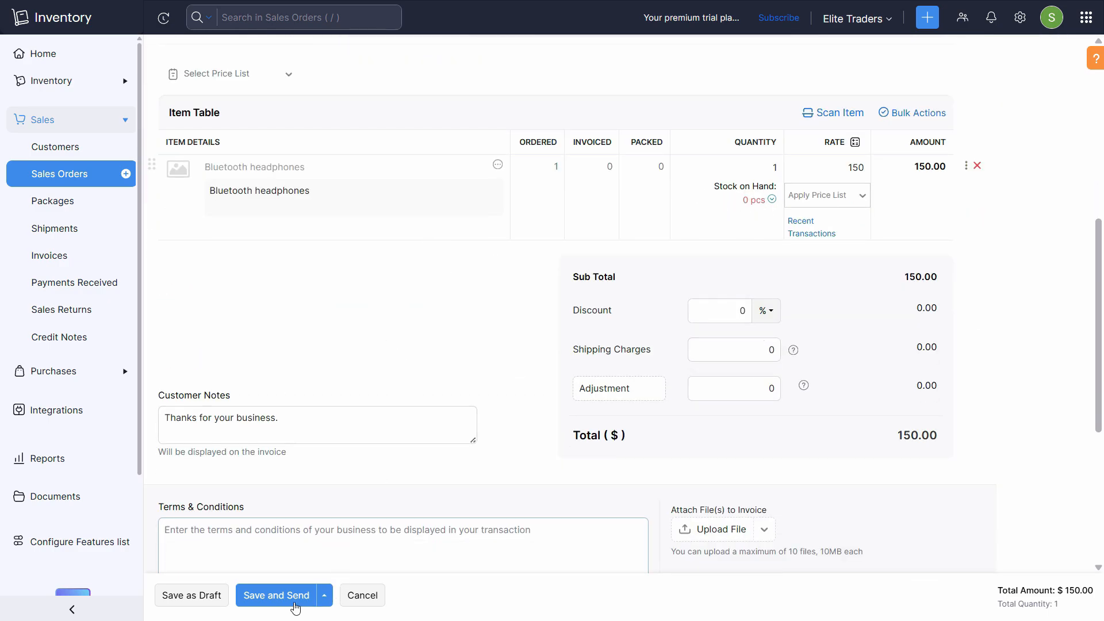
- Save the SO-26 invoice past the out-of-stock warning and remove the %CompanyPhone% placeholder
click(291, 604)
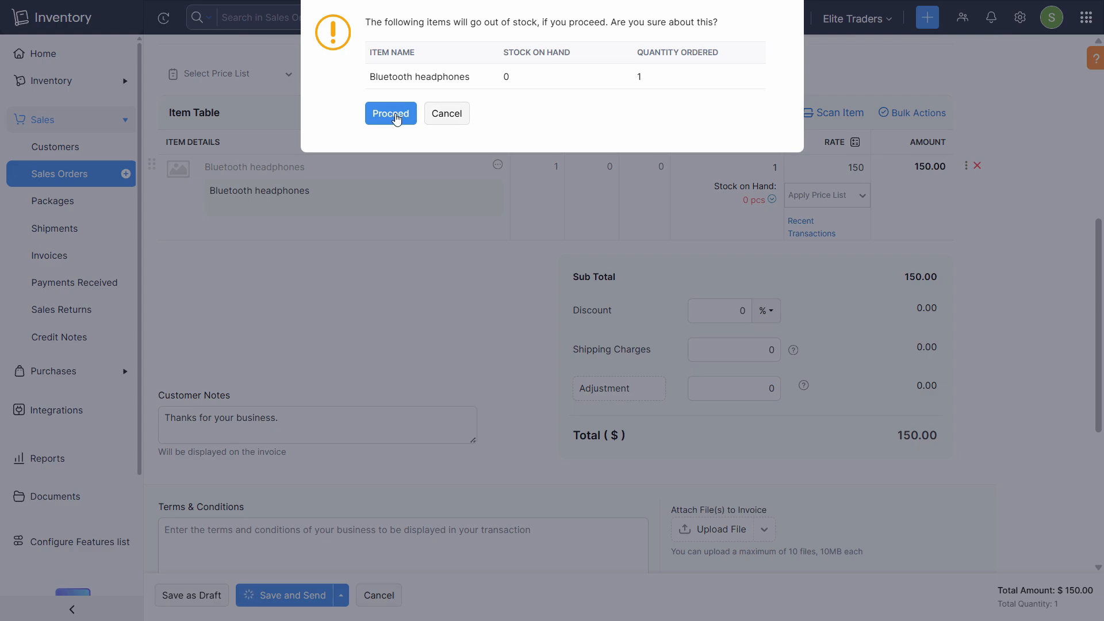
click(396, 117)
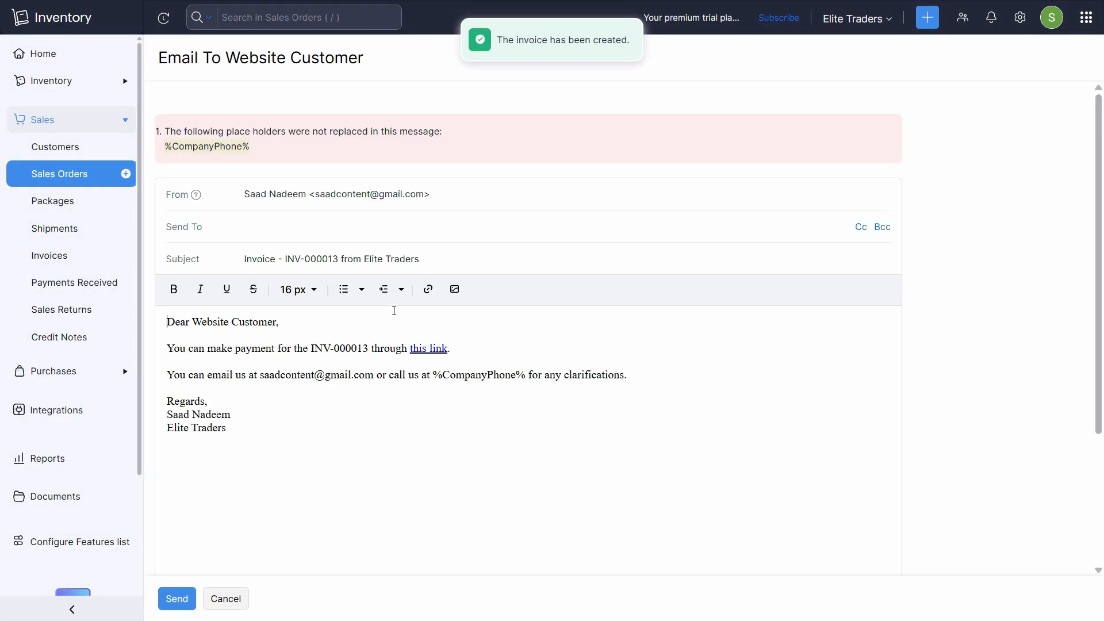
drag(524, 375, 440, 378)
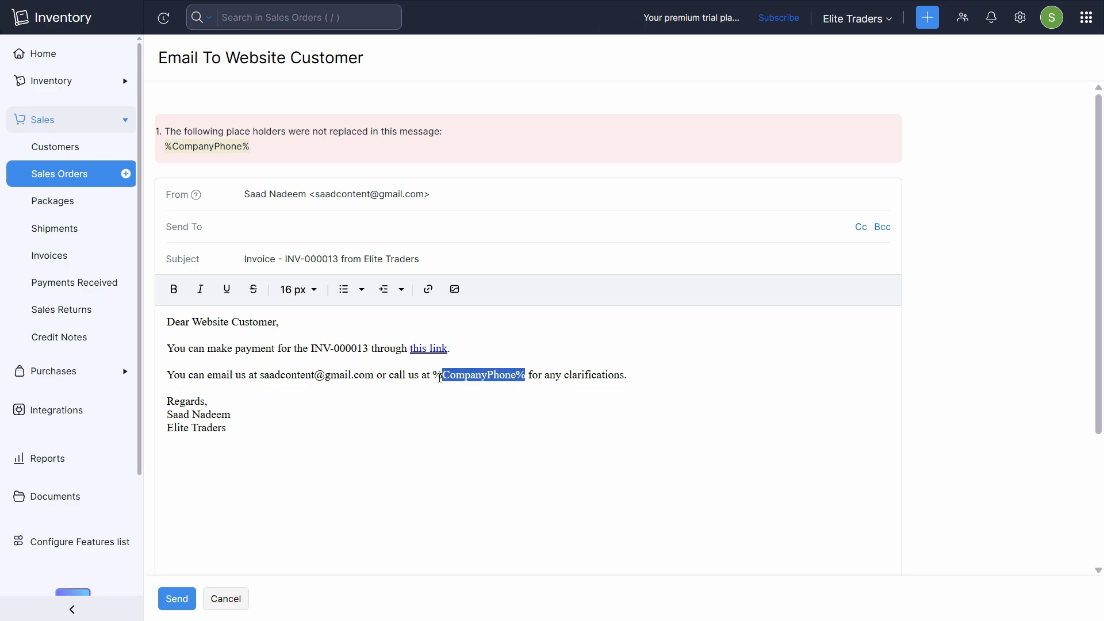
key(BackSpace)
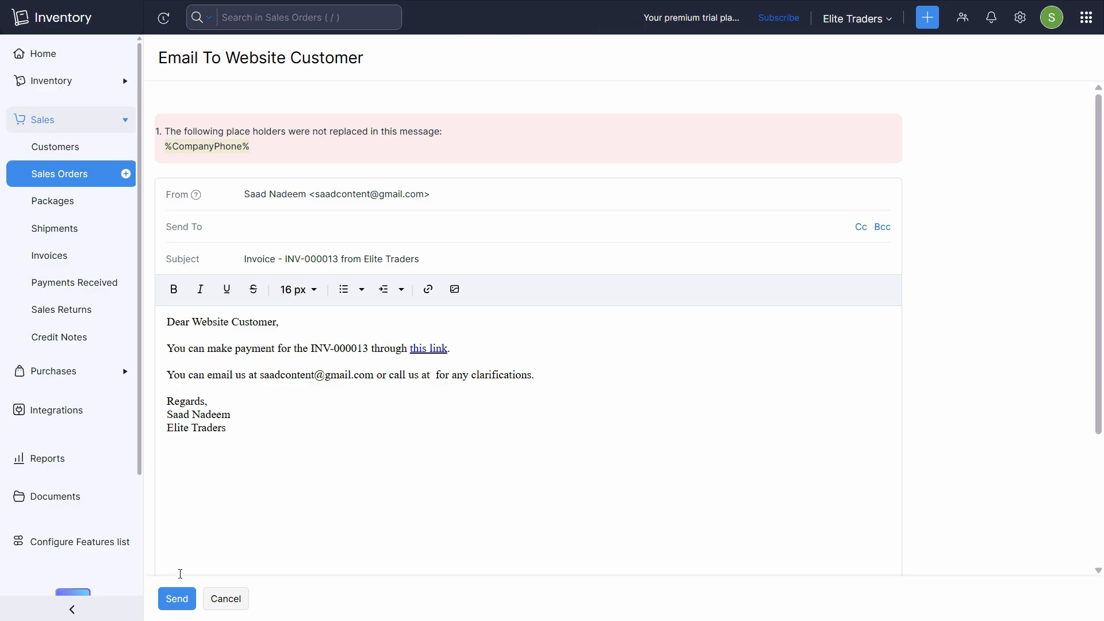
- Add the suggested customer e-mail as recipient and send invoice INV-000013
click(176, 600)
click(331, 217)
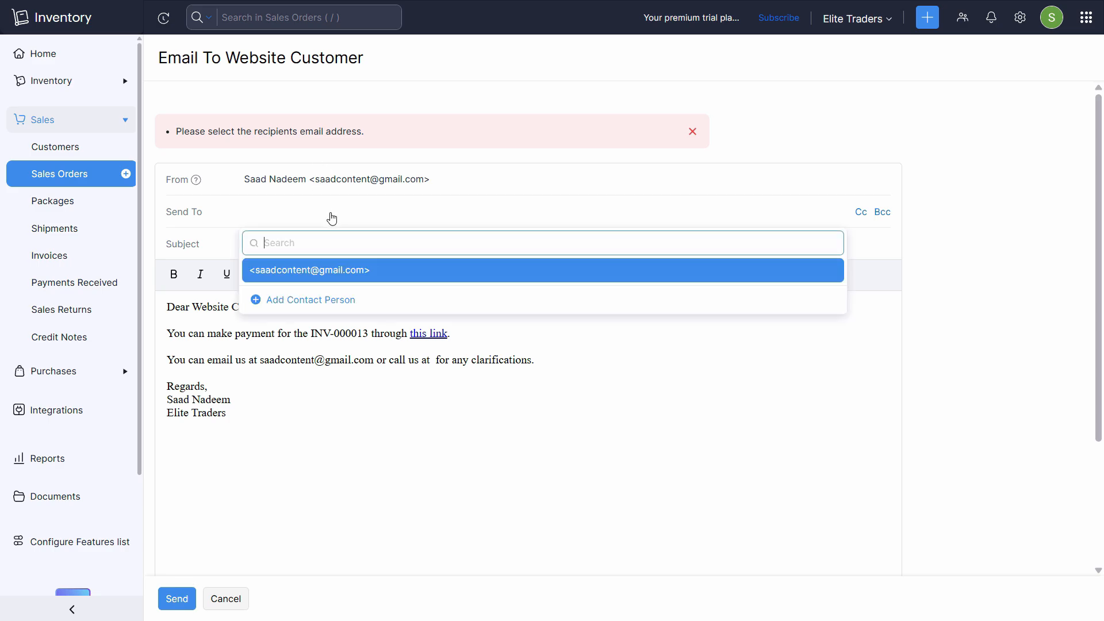
click(351, 271)
click(177, 599)
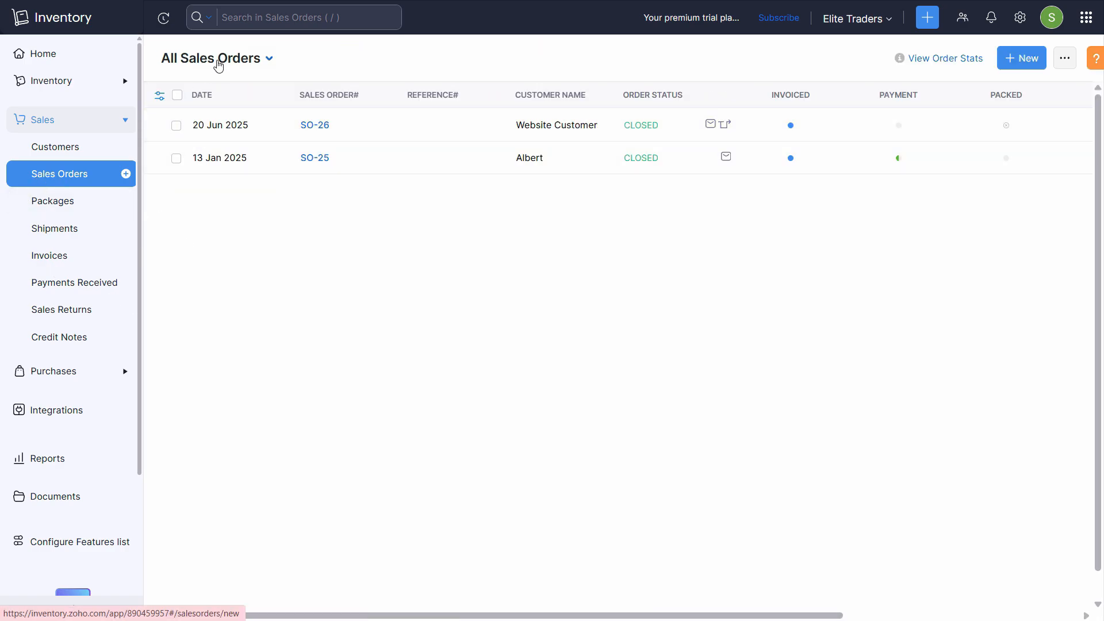
- Filter the Sales Orders list to the Drop Shipped view
click(221, 60)
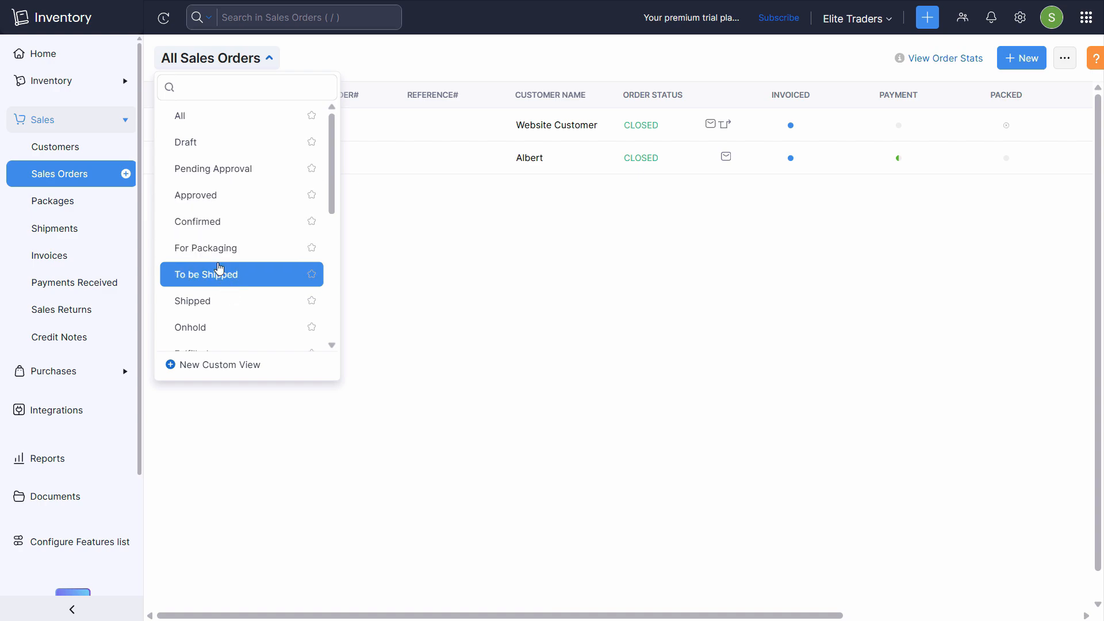
scroll(196, 311, down, 1)
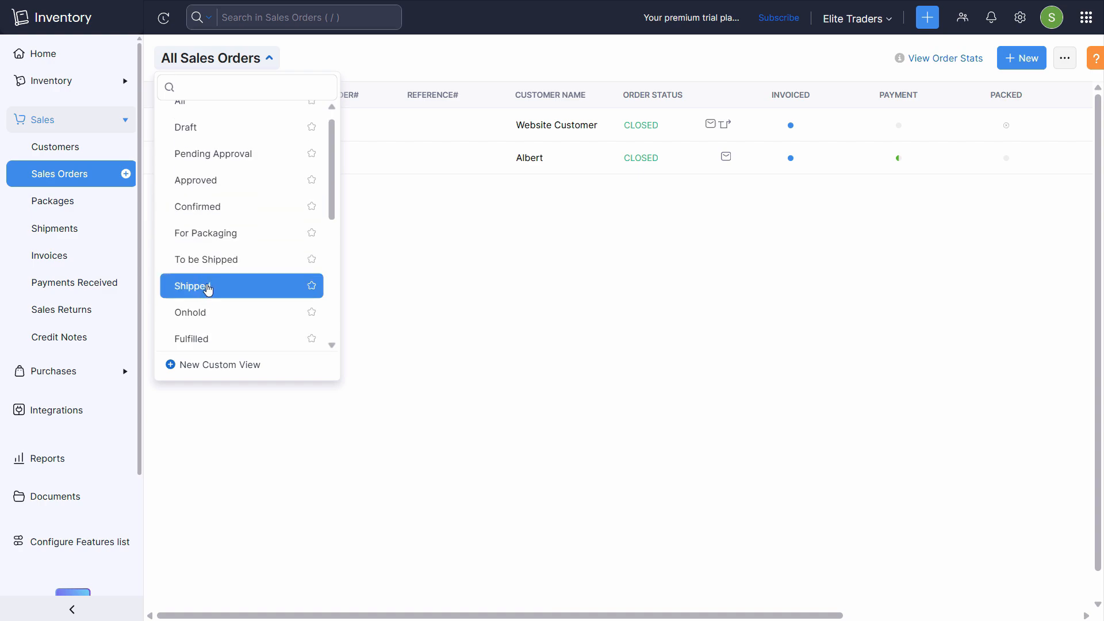
scroll(230, 306, down, 5)
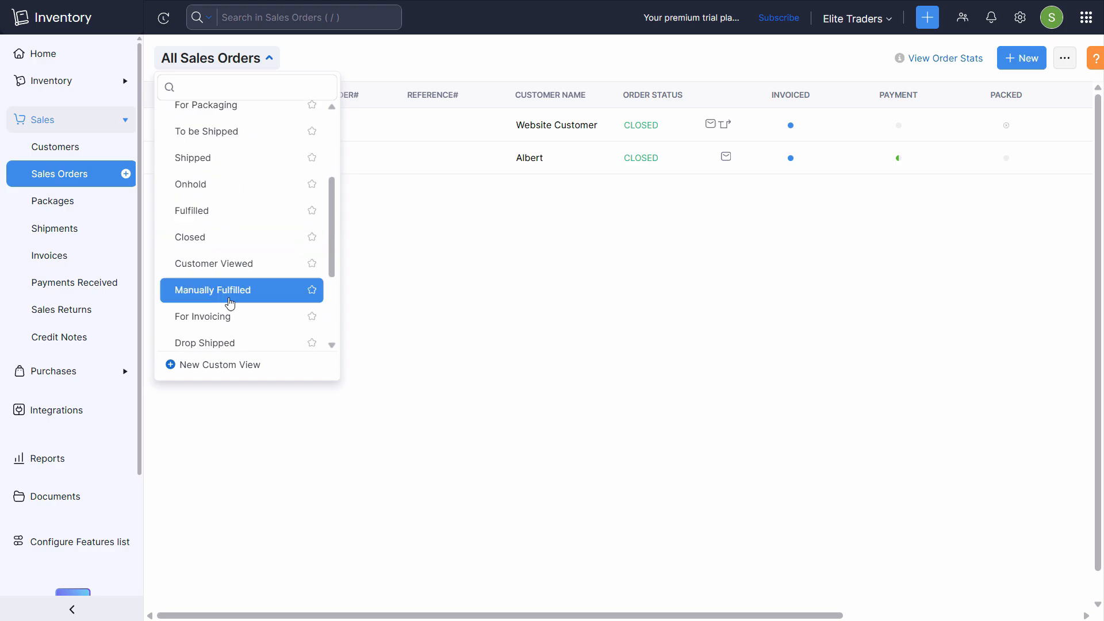
click(227, 185)
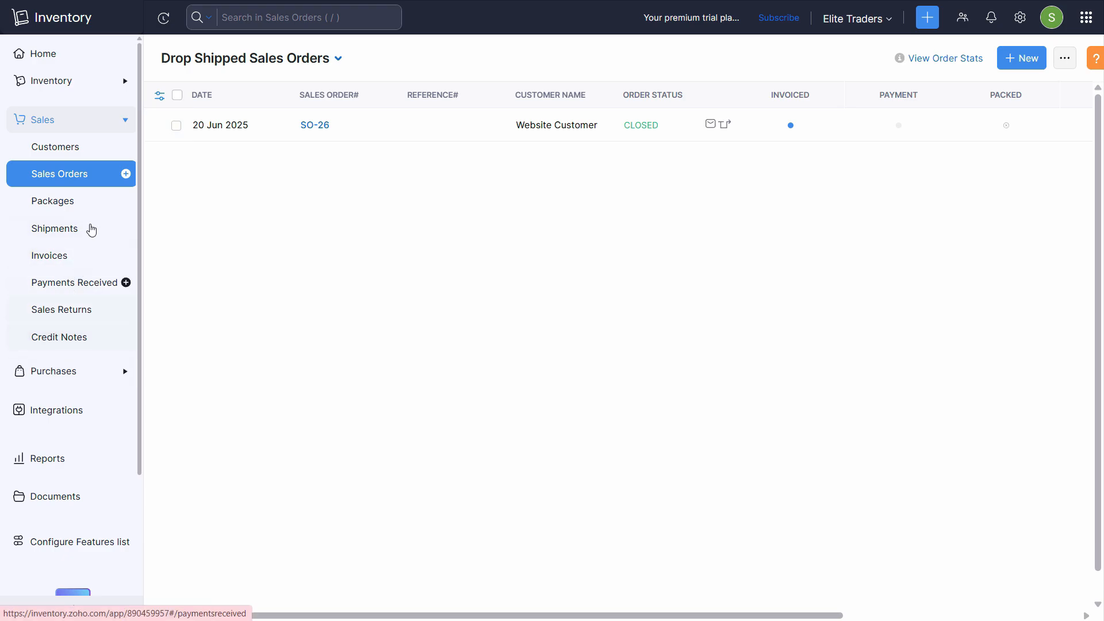
- Show Purchase Orders in the Dropshipped view, listing only PO-51 closed and billed at $90
click(79, 120)
click(69, 152)
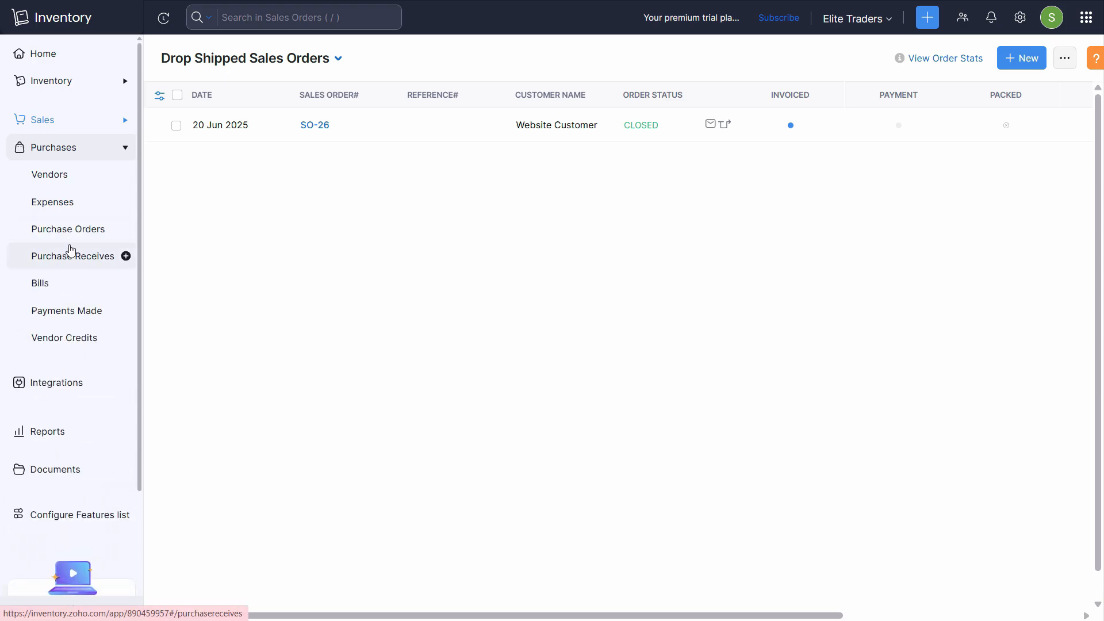
click(68, 228)
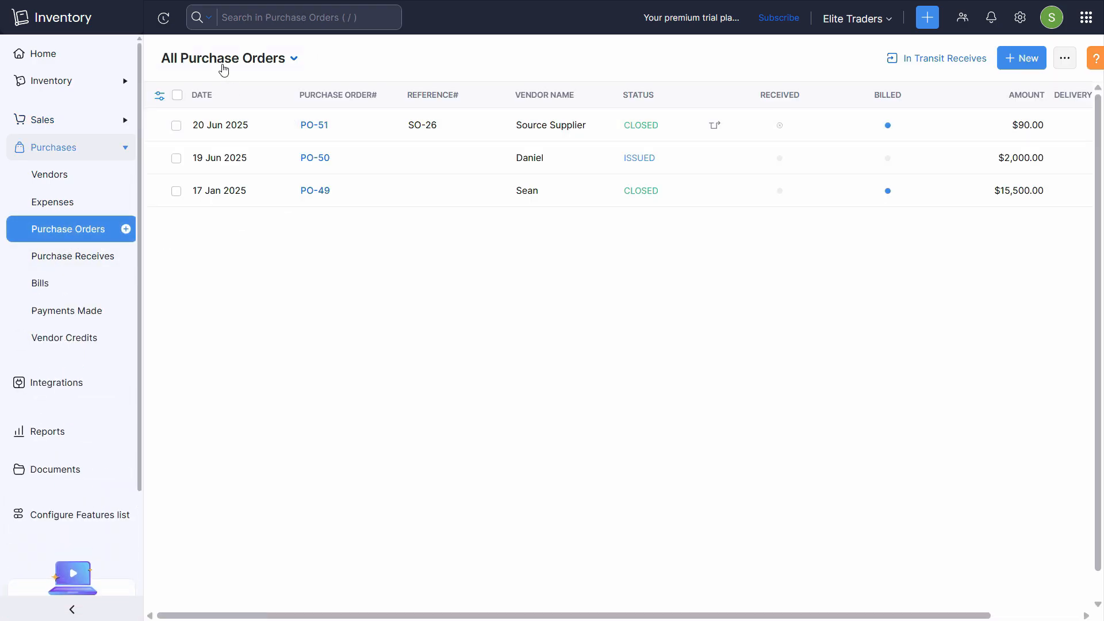
click(223, 58)
scroll(228, 334, down, 1)
scroll(239, 249, down, 3)
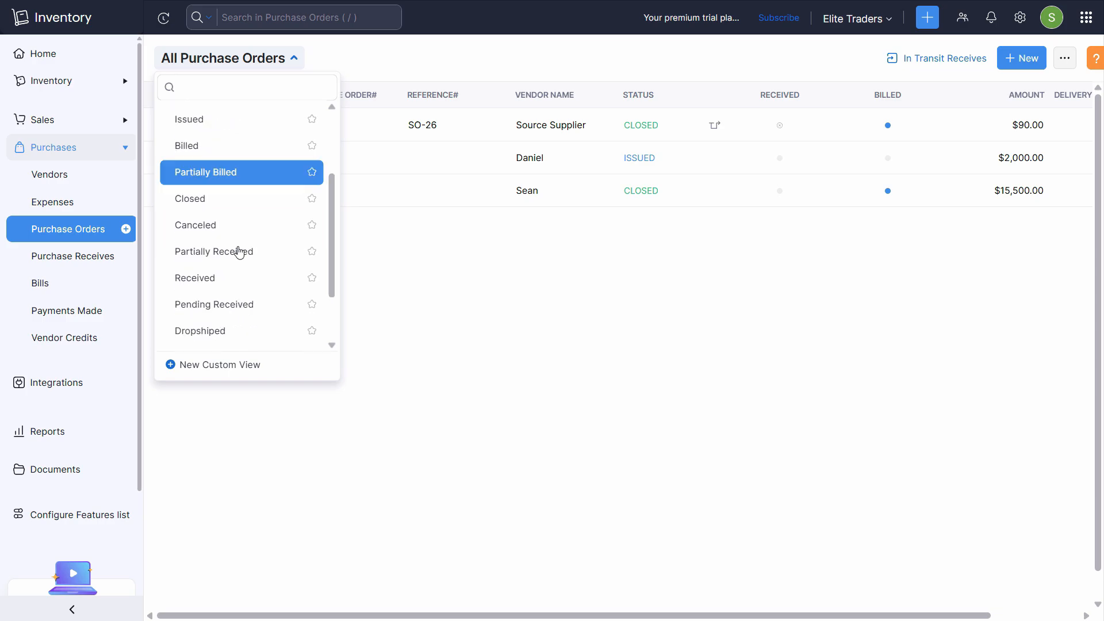
click(237, 286)
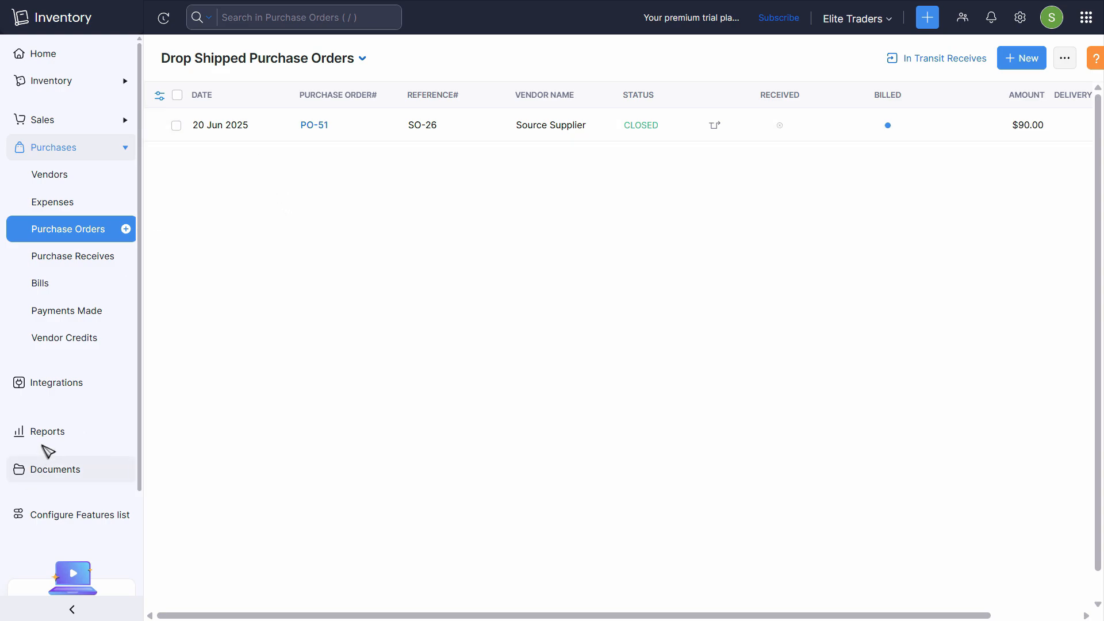
click(51, 435)
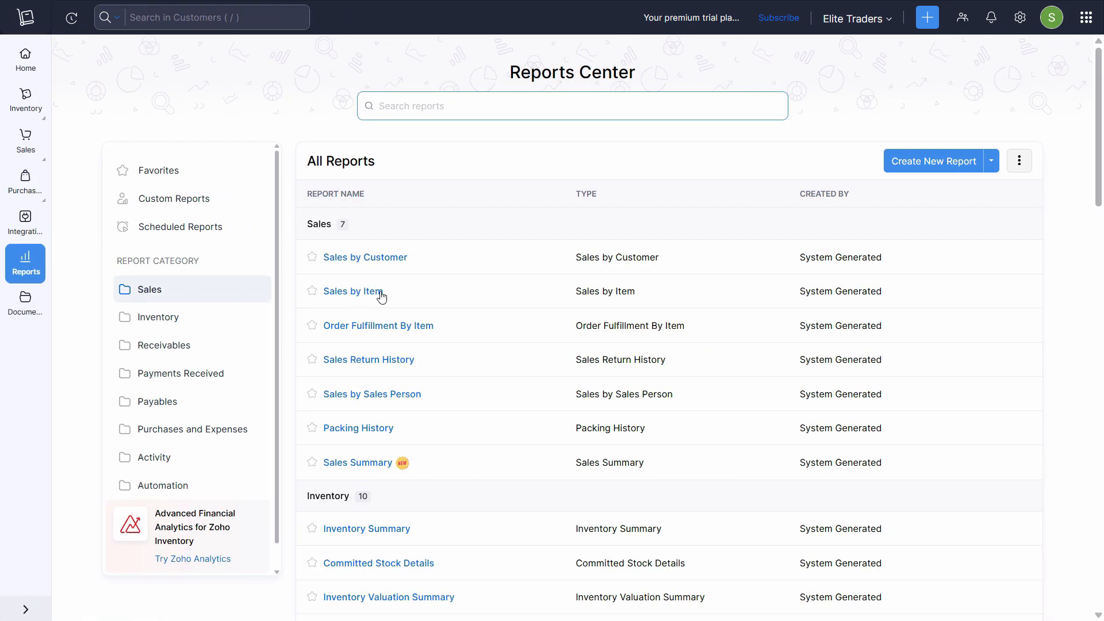
- Search the Reports Center for 'profit', check Favorites, then return to the Home dashboard
click(535, 109)
text(profit)
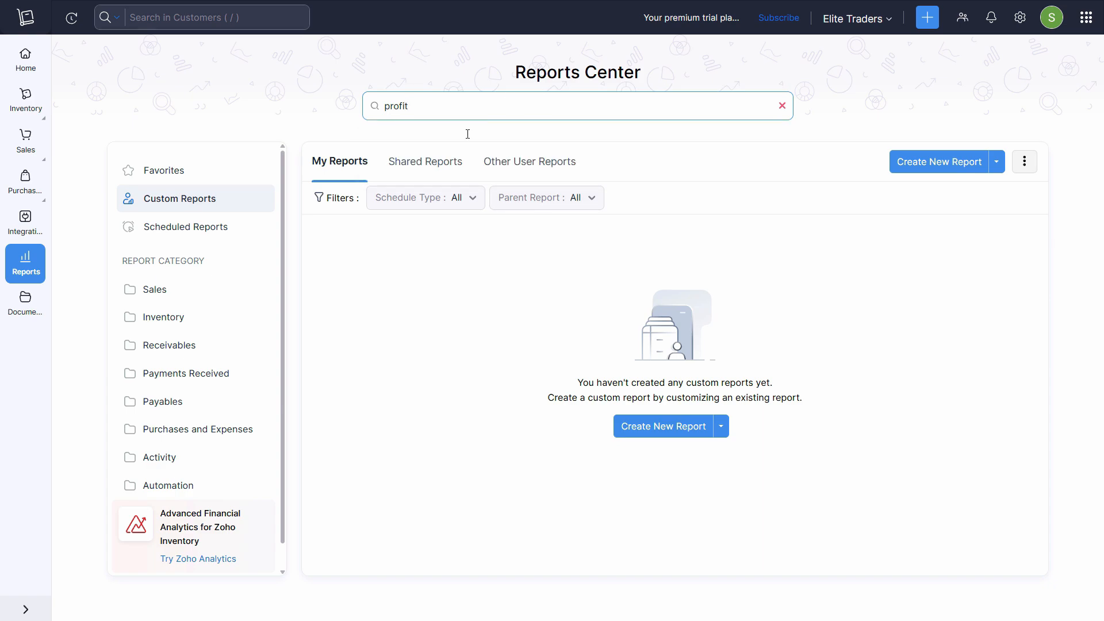
click(195, 171)
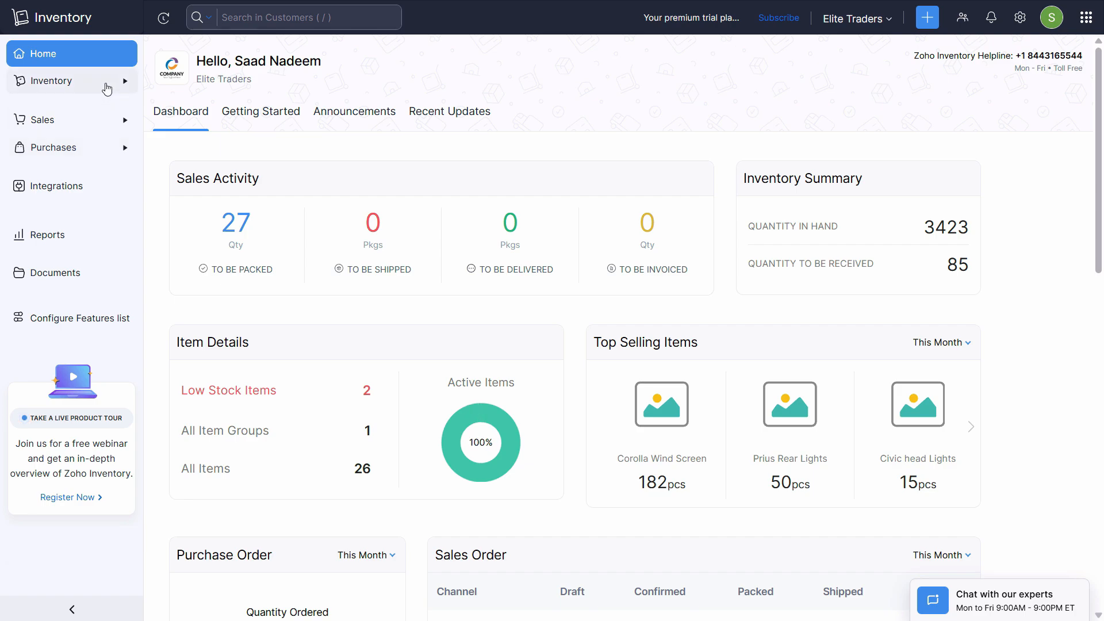
click(107, 90)
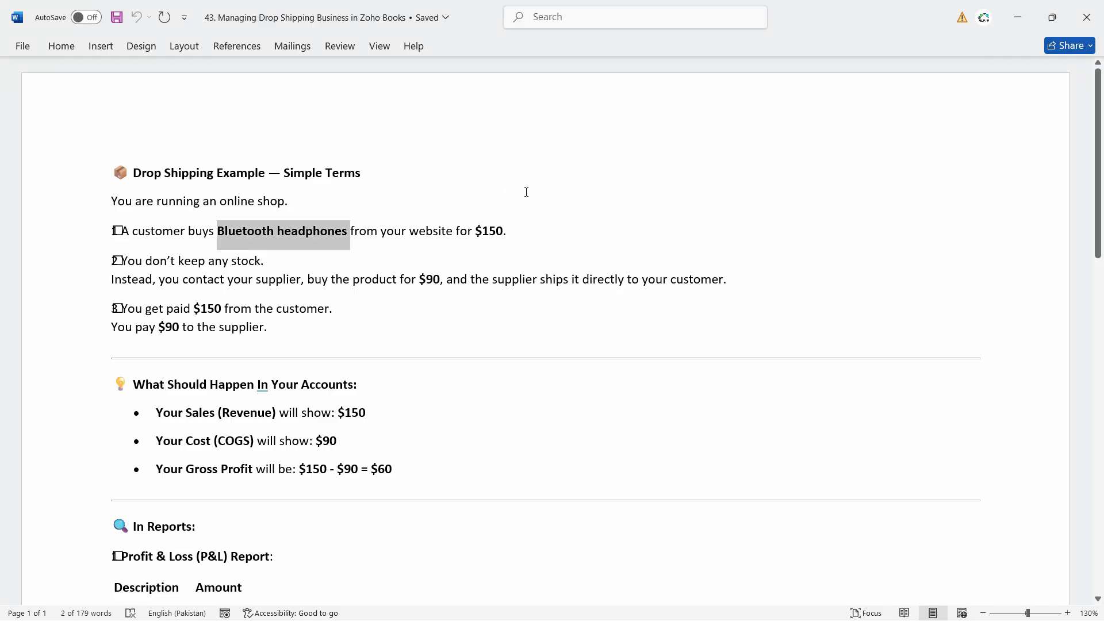
click(381, 197)
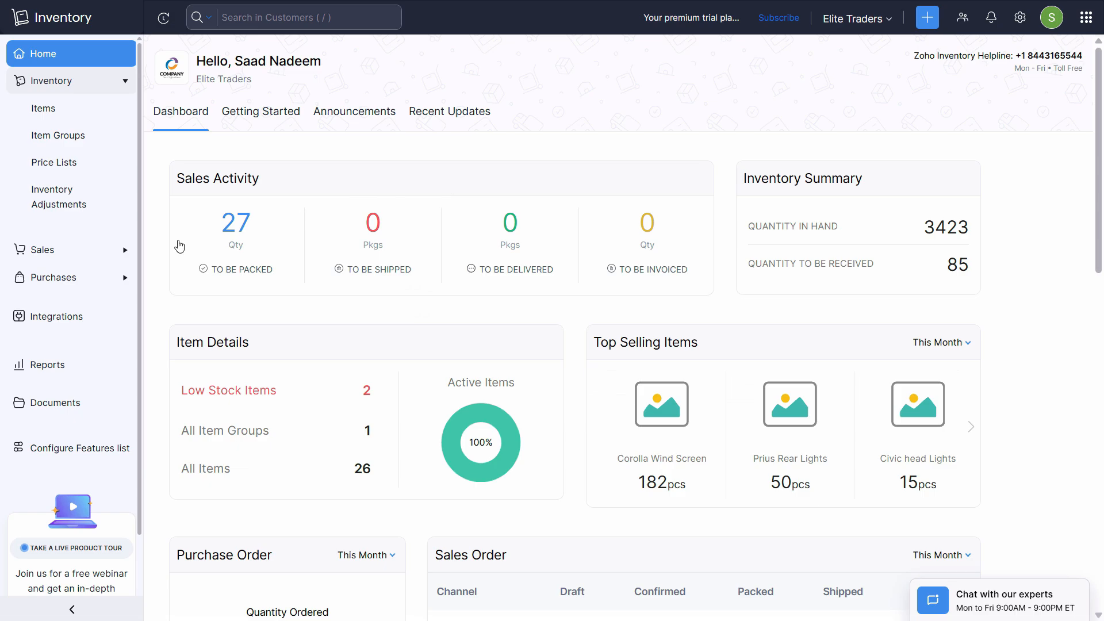
- Open the Bluetooth headphones item and review its transactions, history and overview ($90 cost, $150 price)
click(67, 115)
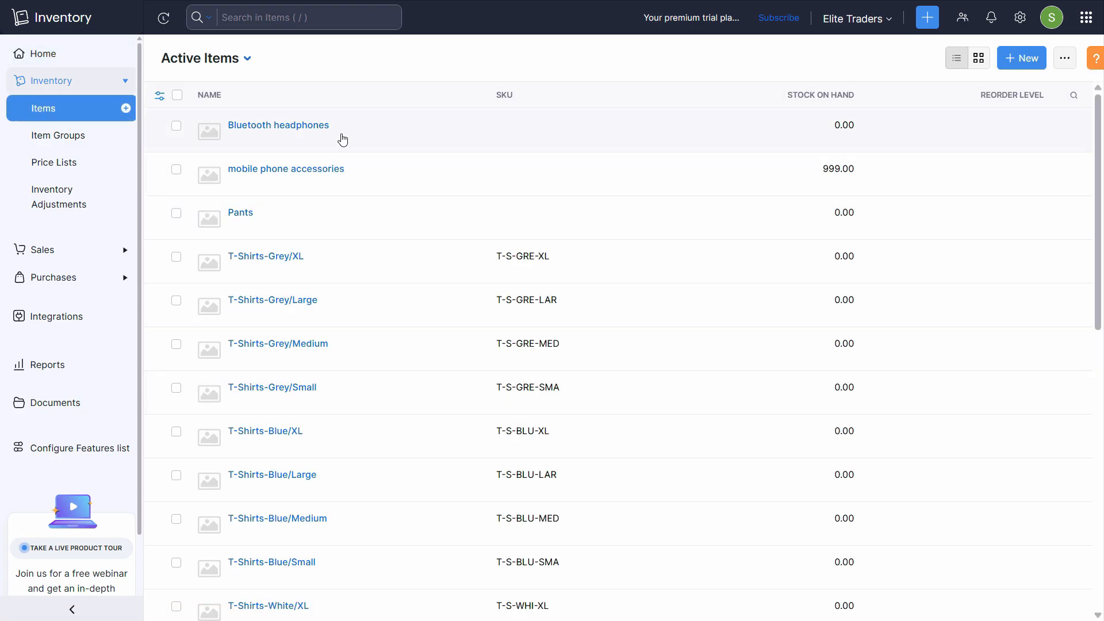
click(856, 133)
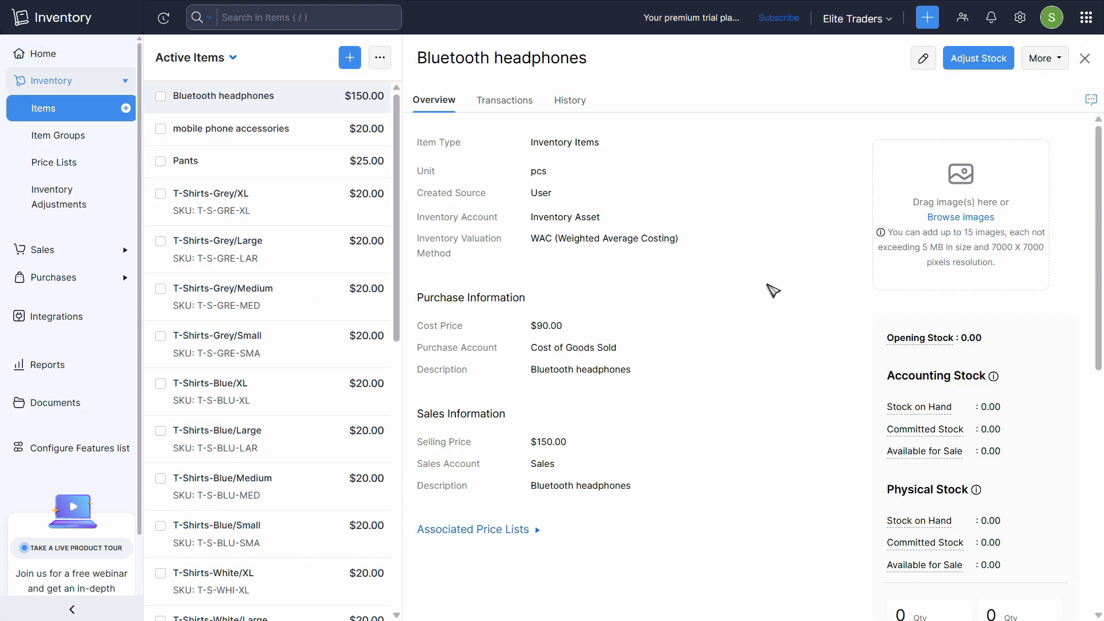
click(515, 109)
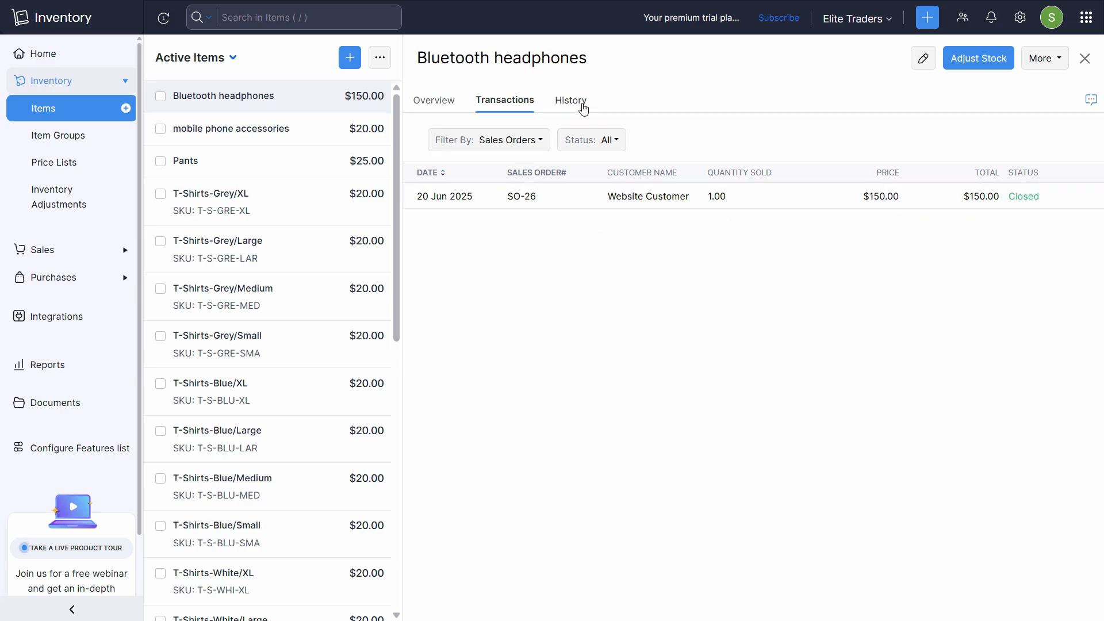
click(574, 102)
click(453, 103)
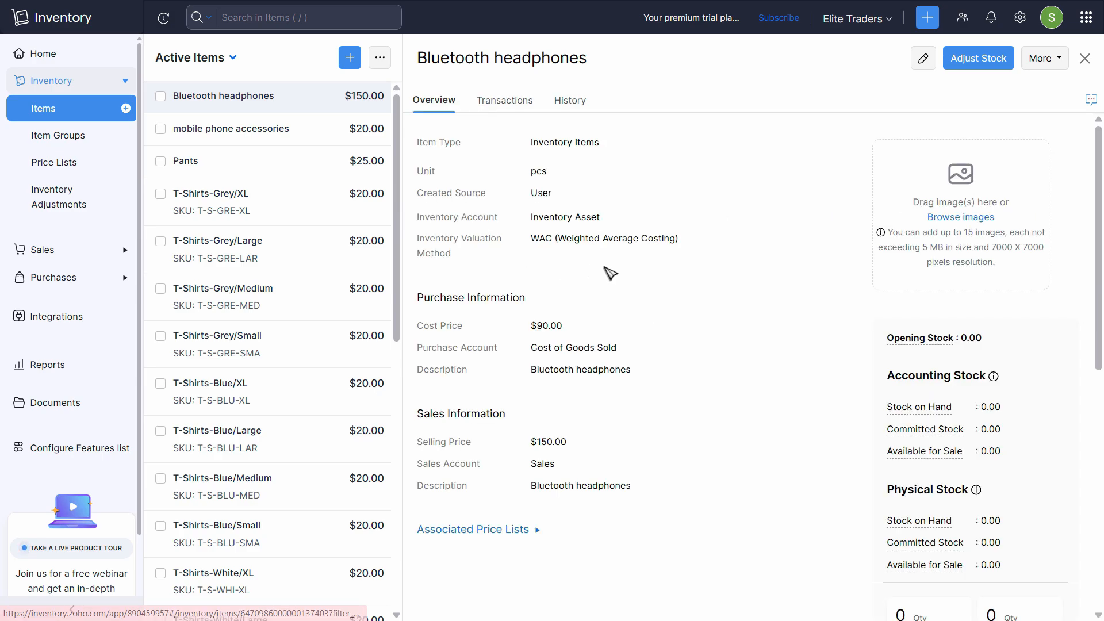
scroll(722, 395, down, 8)
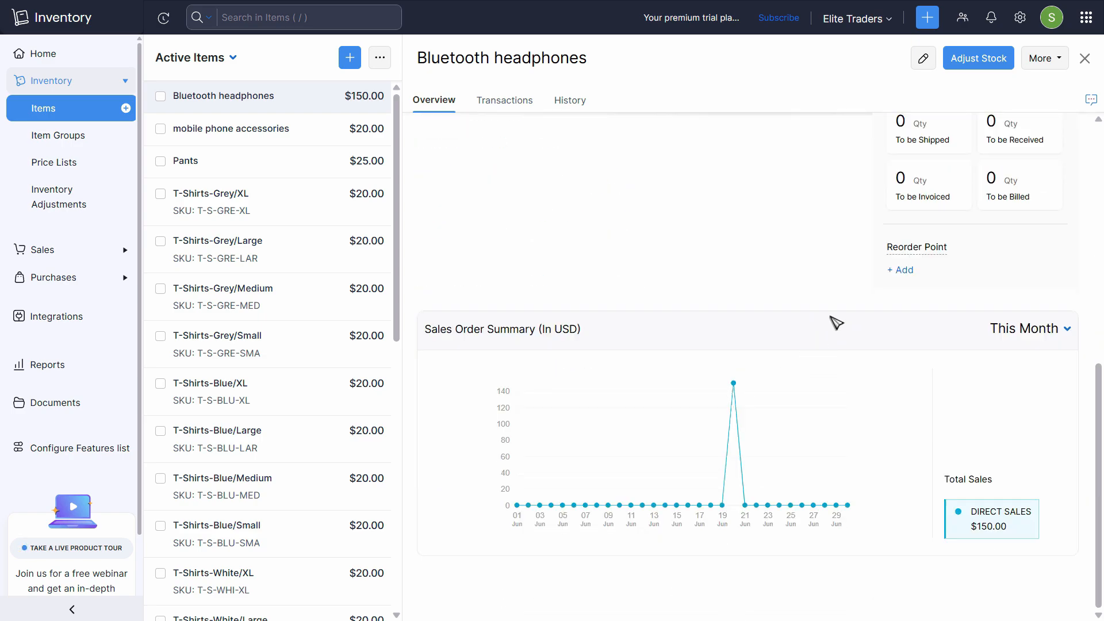
scroll(841, 328, up, 6)
scroll(840, 327, down, 6)
scroll(1082, 196, up, 9)
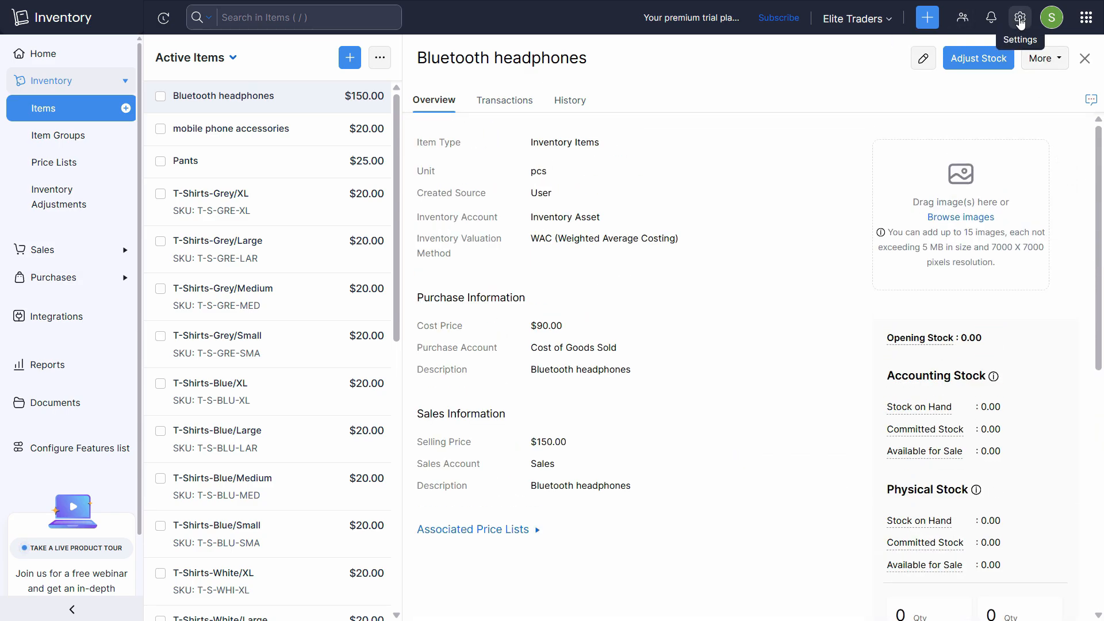
- Follow Settings to the Accounting integration to reach Zoho Books
click(1002, 47)
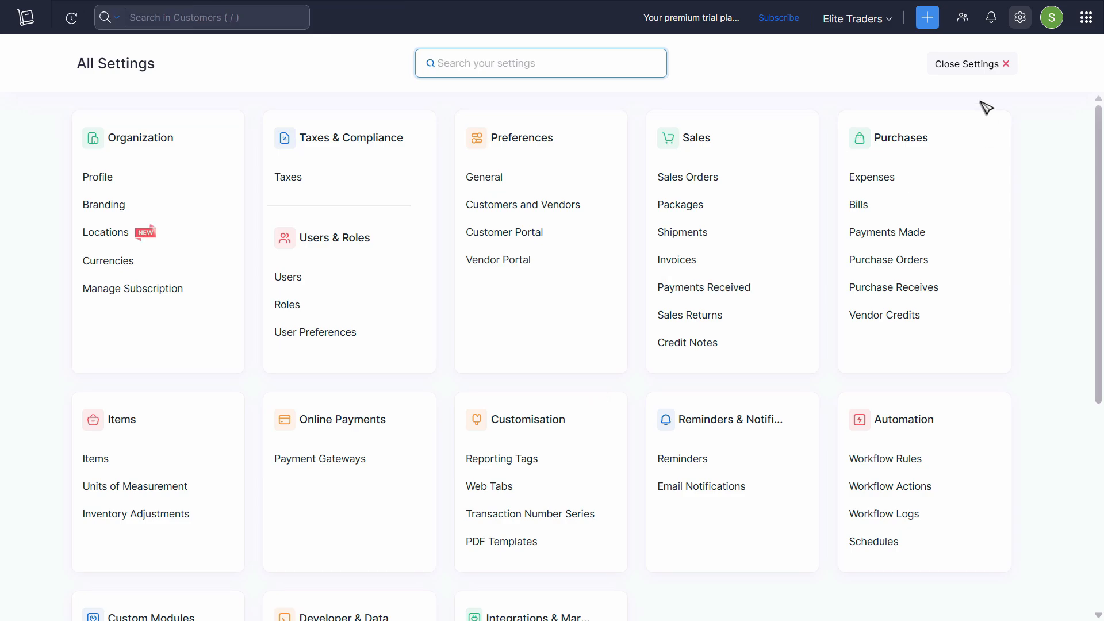
scroll(533, 562, down, 5)
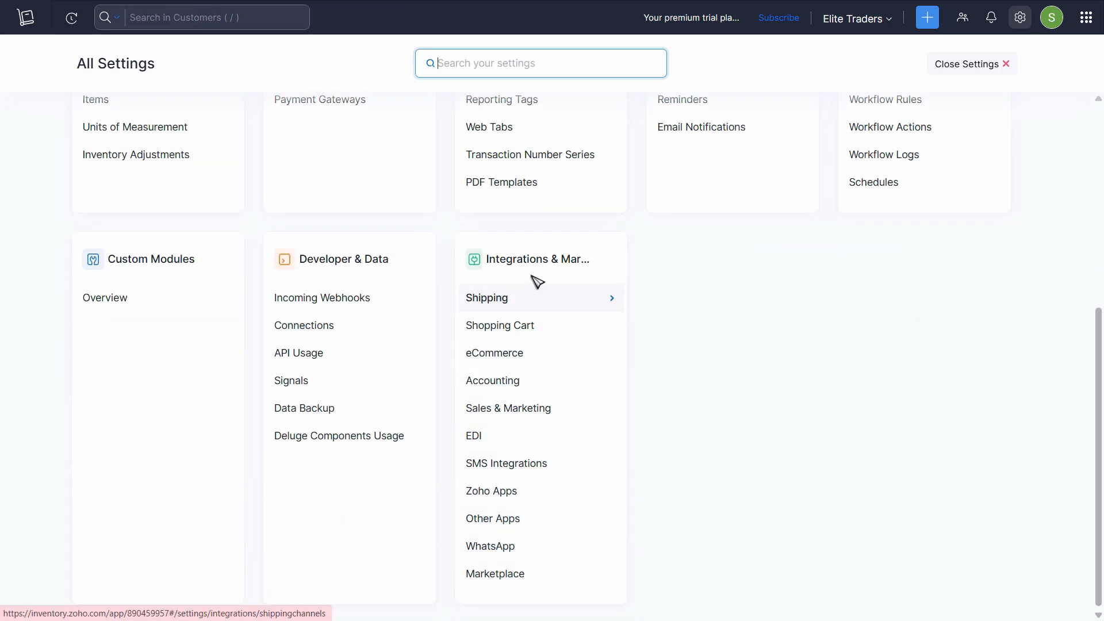
click(507, 382)
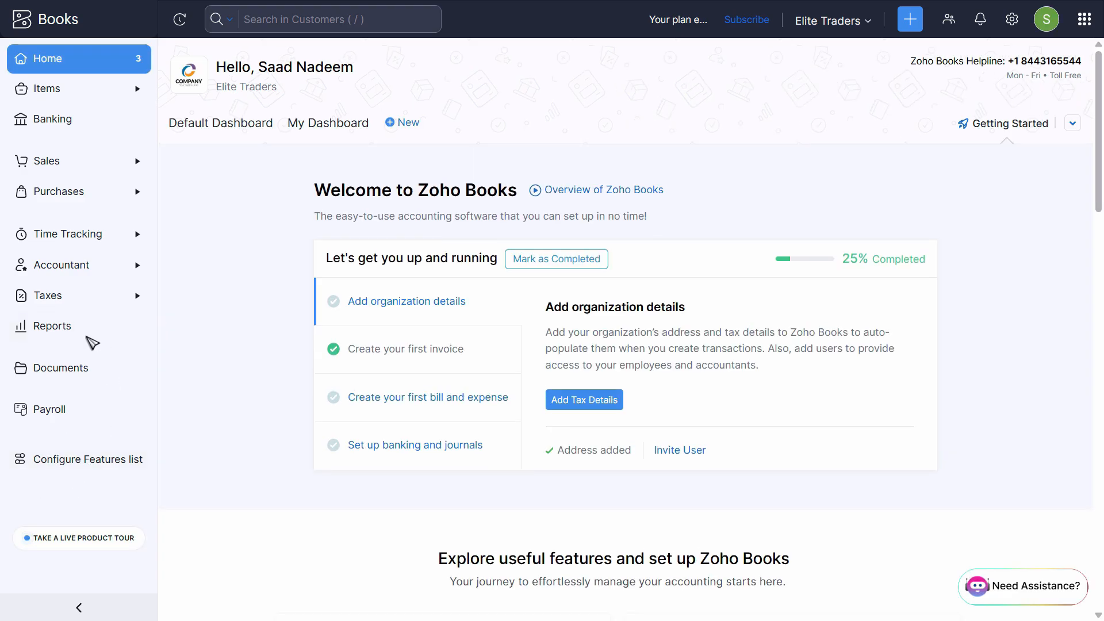
- Run today's Profit and Loss report and drill from the 170.00 sales into invoice INV-000012
click(84, 371)
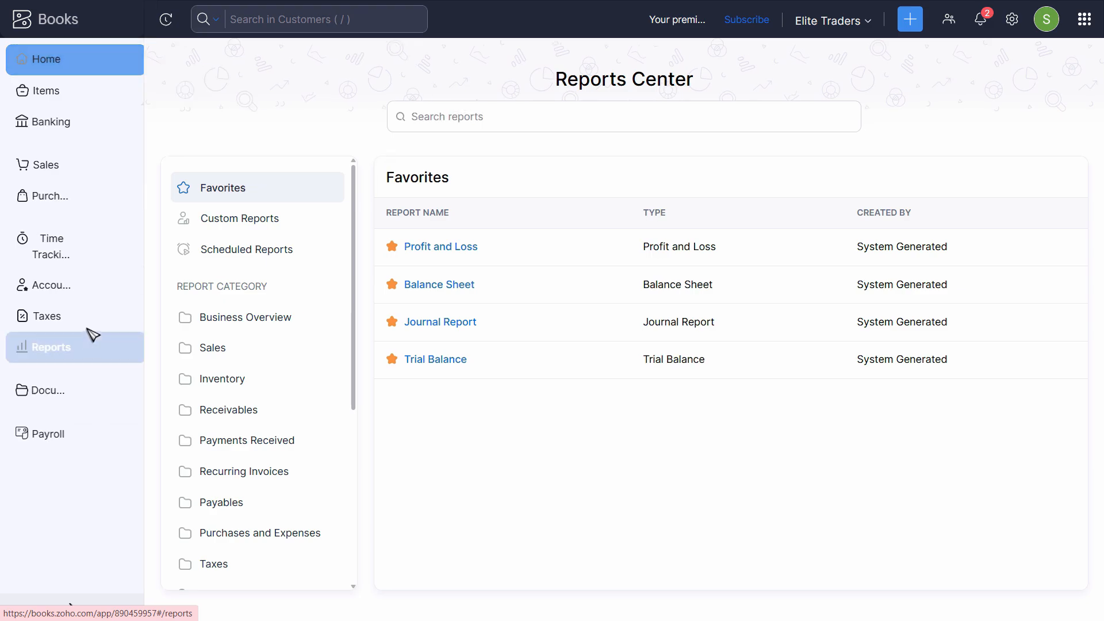
click(377, 248)
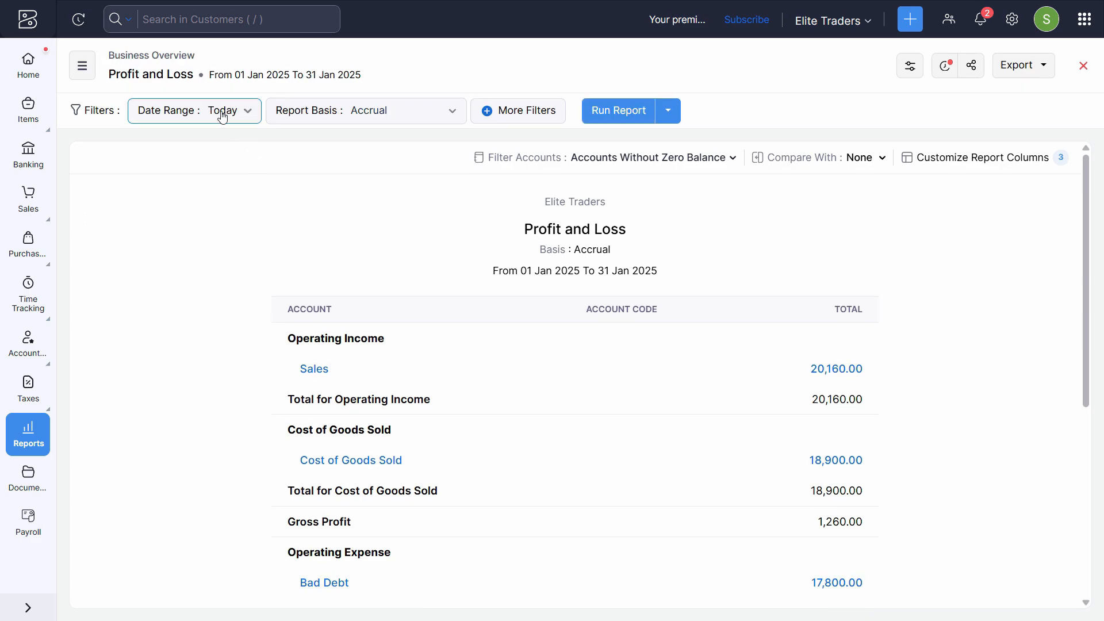
click(608, 117)
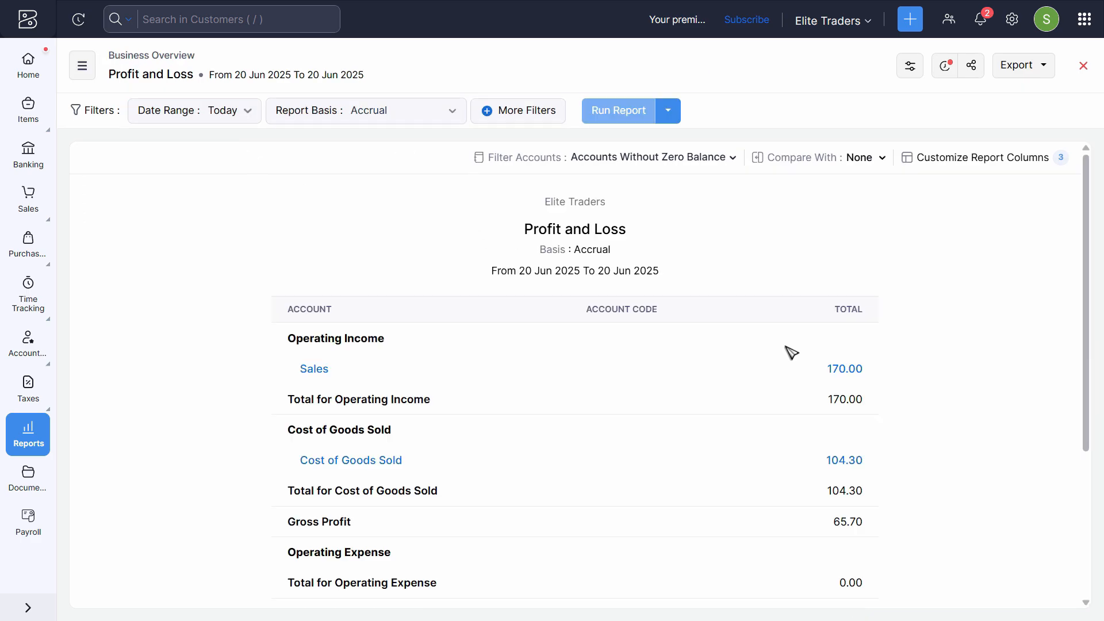
scroll(791, 353, down, 3)
click(846, 193)
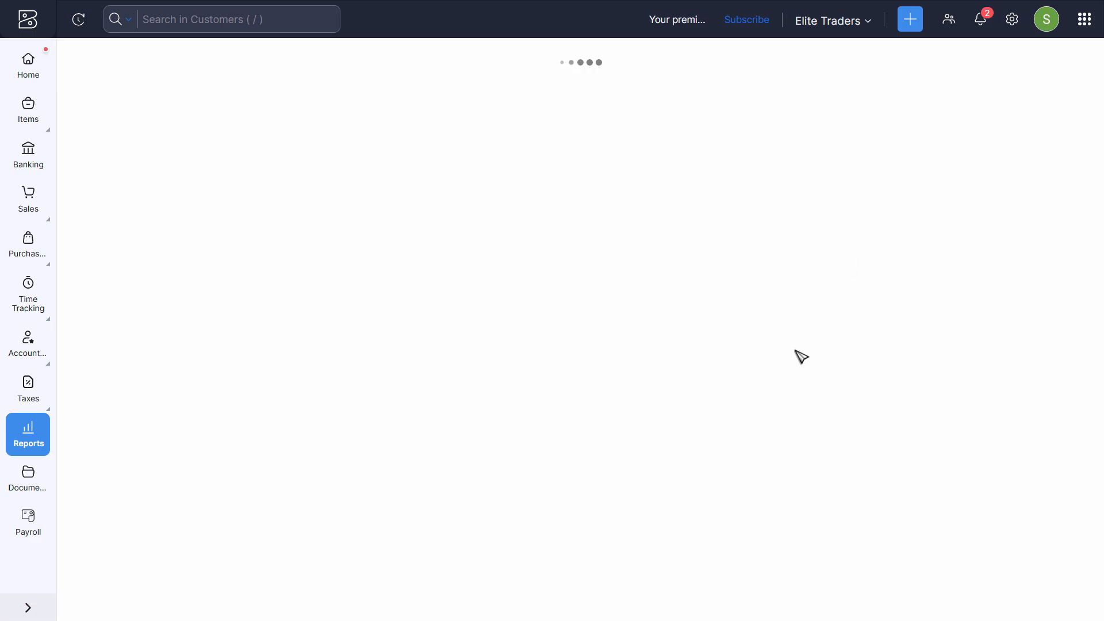
click(999, 389)
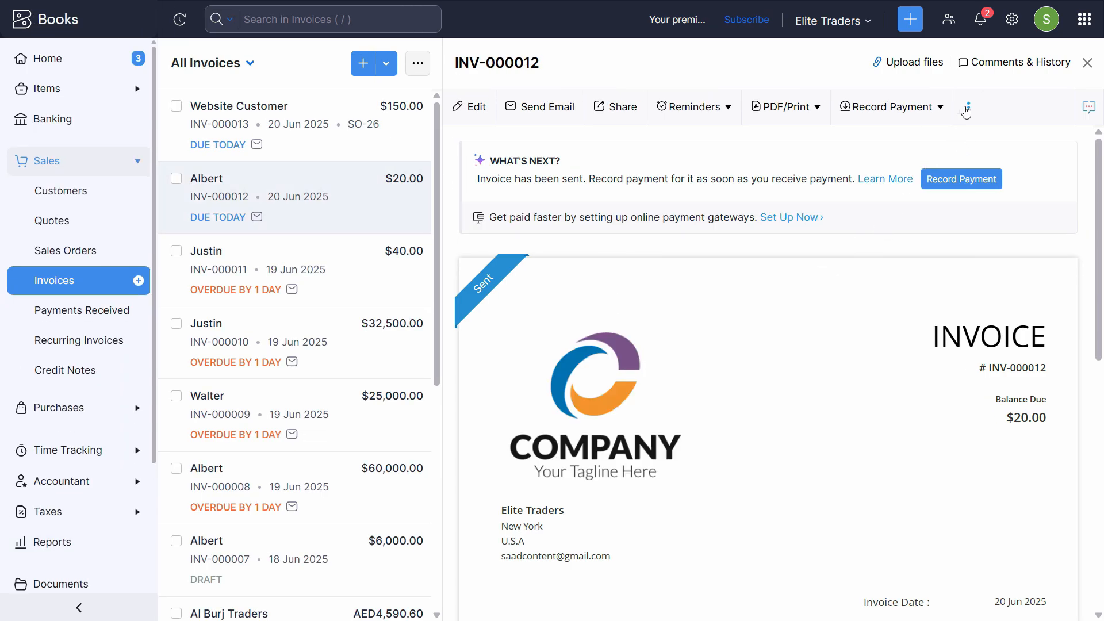
- Delete invoice INV-000012, keeping INV-000013 for SO-26 at $150.00, then go to the Reports Center
click(969, 108)
click(896, 292)
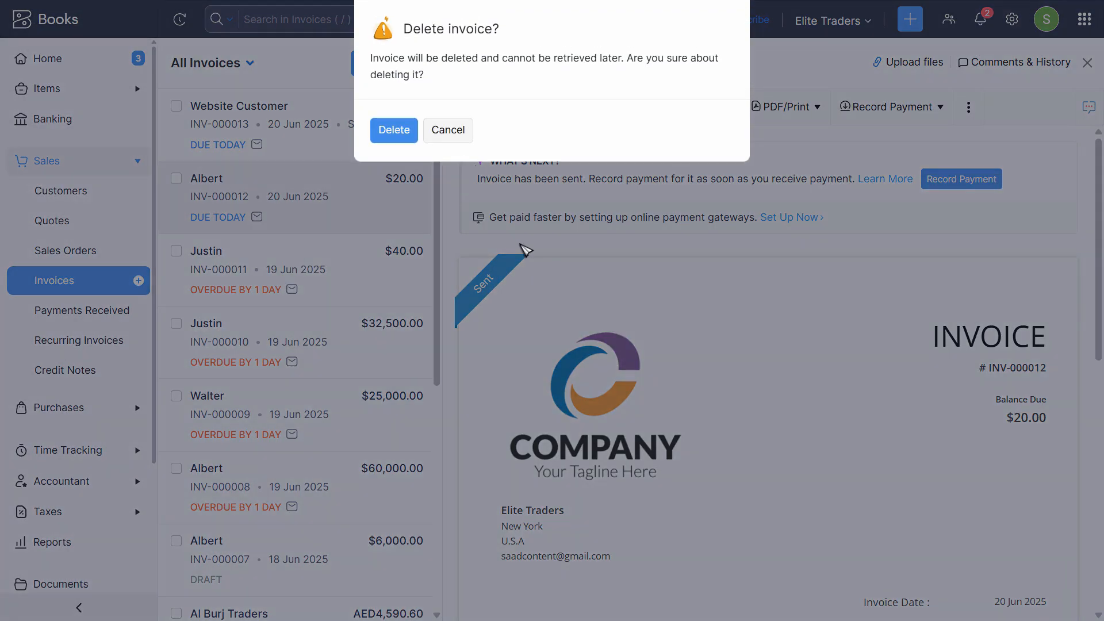
click(391, 131)
click(408, 118)
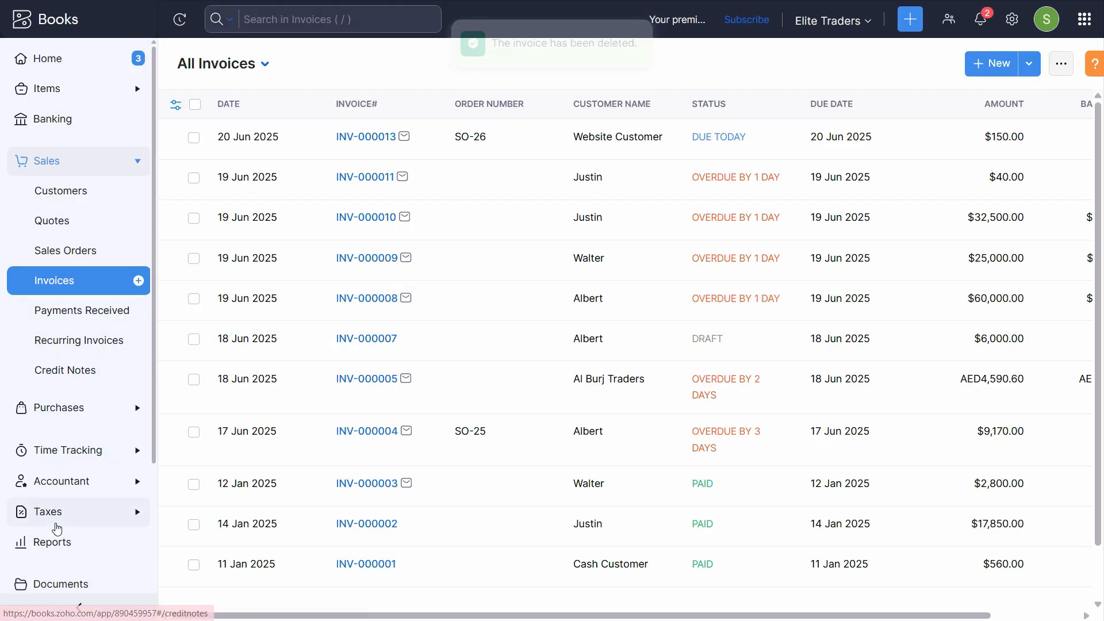
click(114, 535)
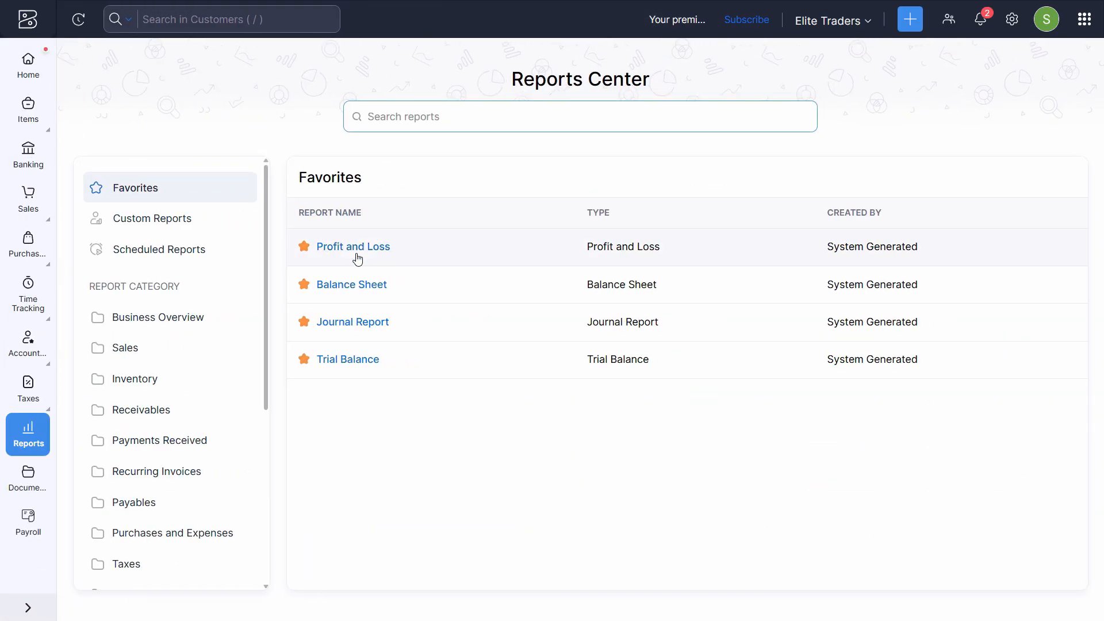
- Run today's Profit and Loss to verify 150.00 sales, 90.00 cost and 60.00 profit, then return Home
click(353, 248)
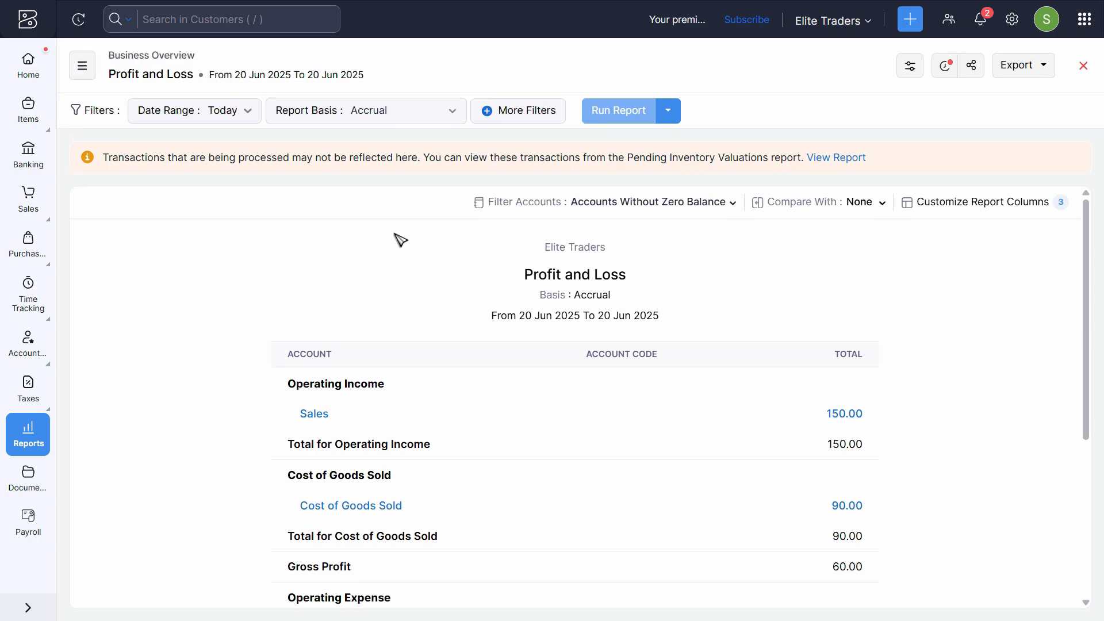
click(635, 113)
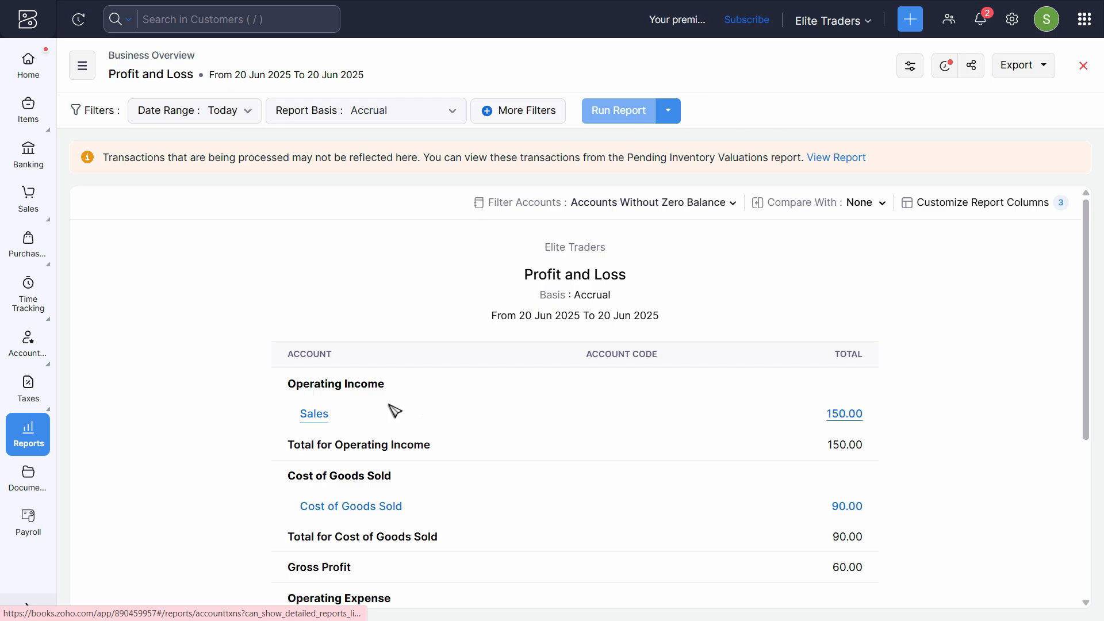
scroll(475, 323, down, 3)
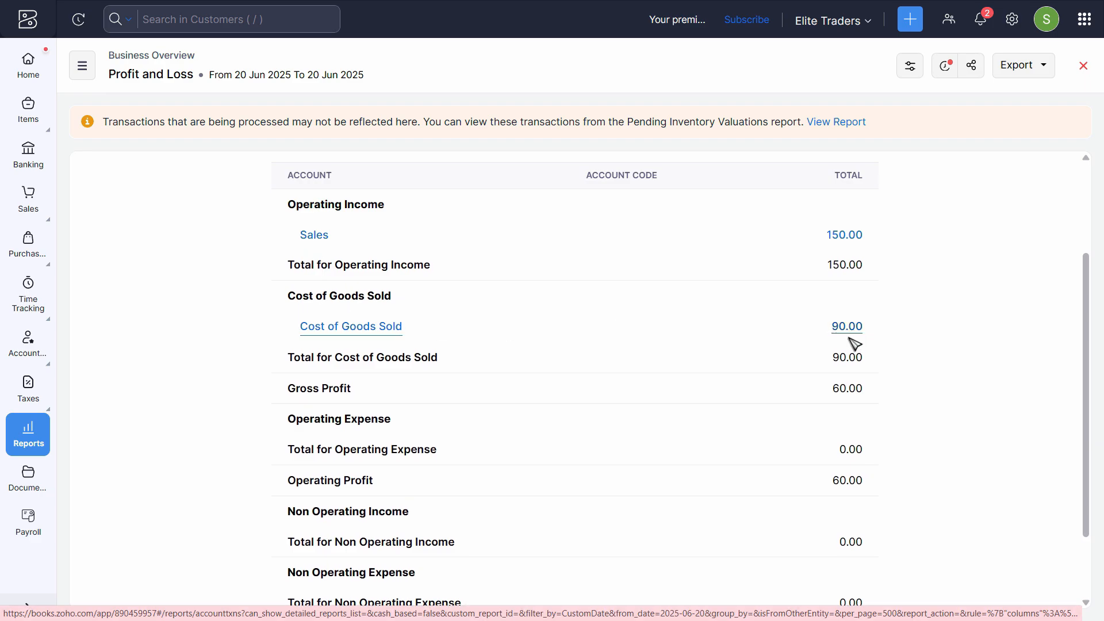
scroll(864, 366, down, 2)
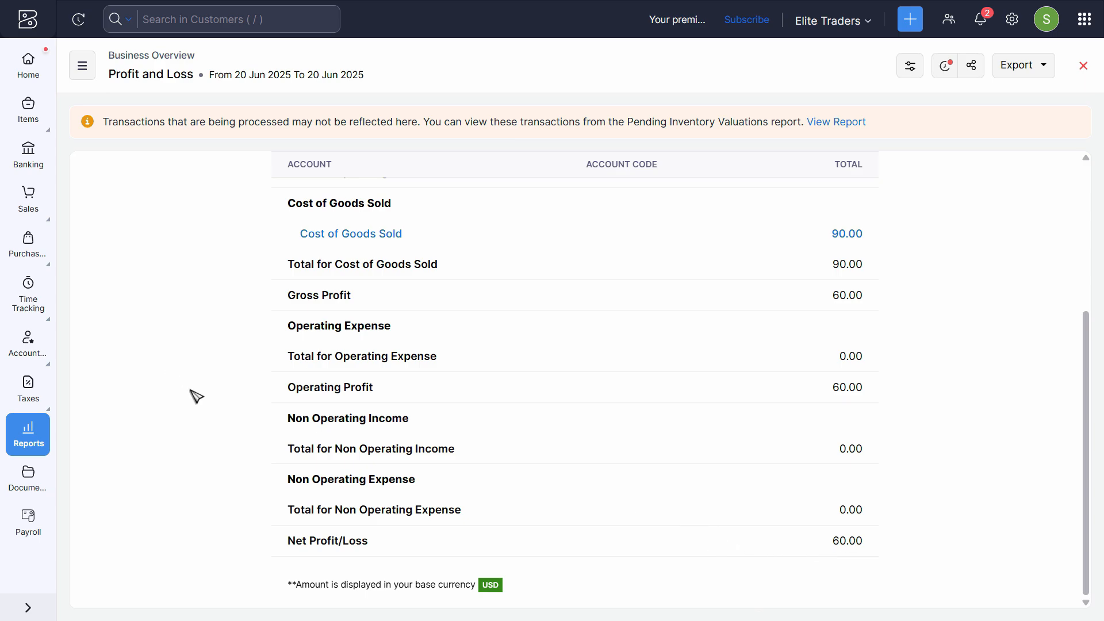
scroll(204, 406, up, 5)
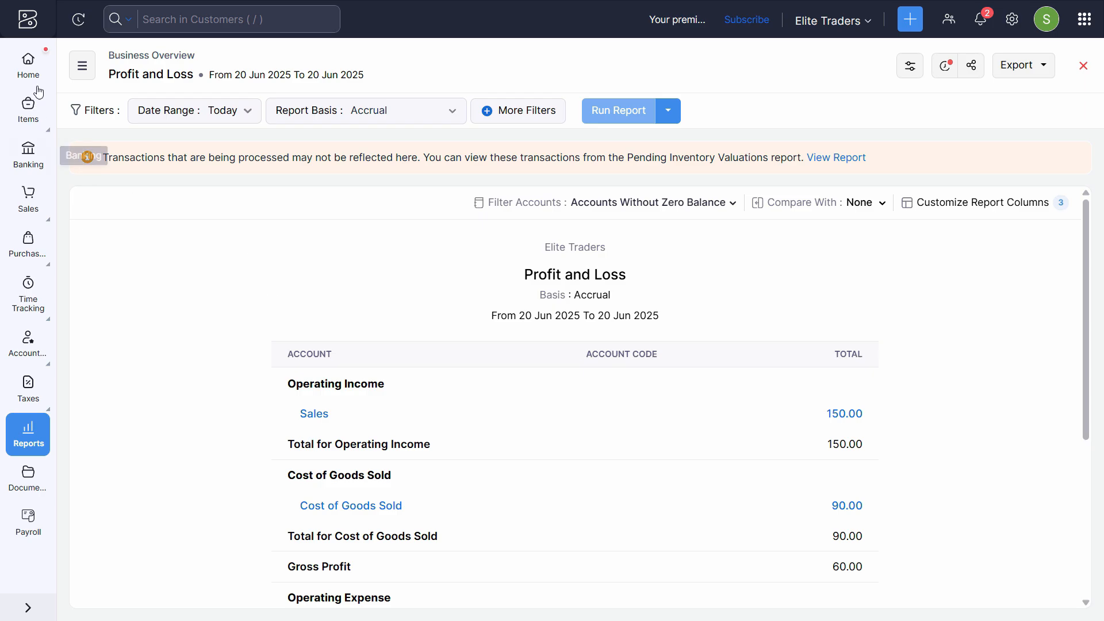
click(28, 66)
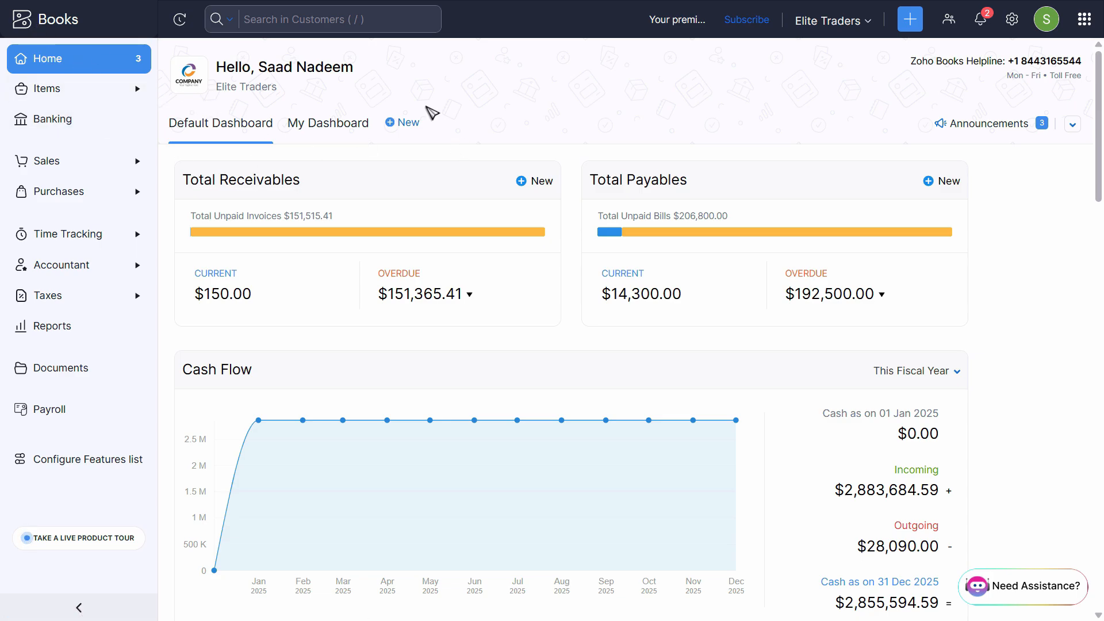
click(1012, 19)
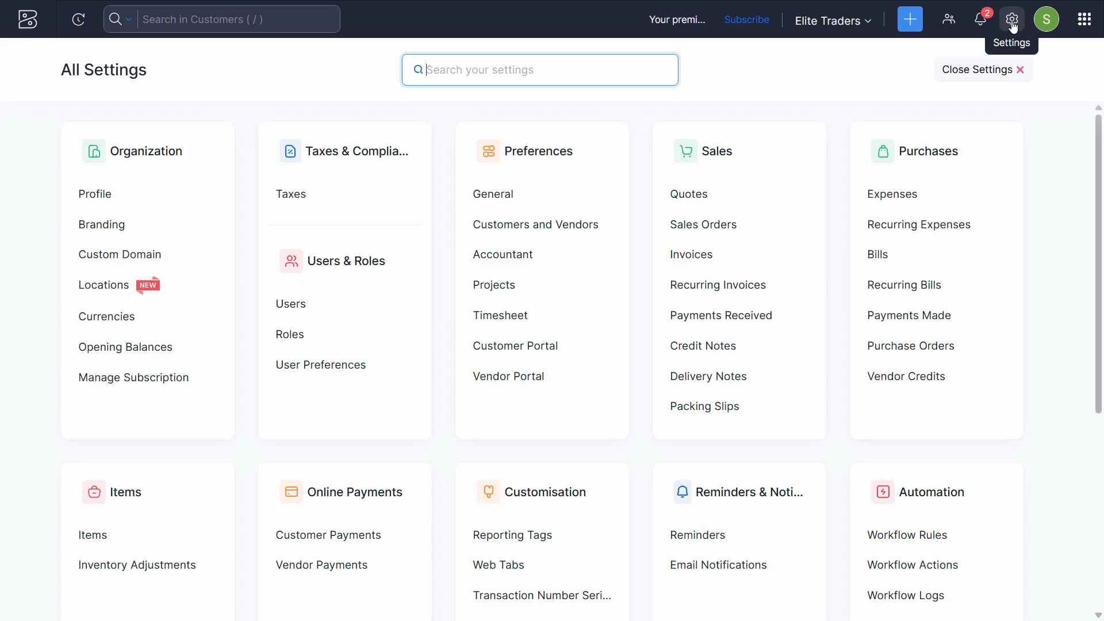
scroll(690, 356, down, 5)
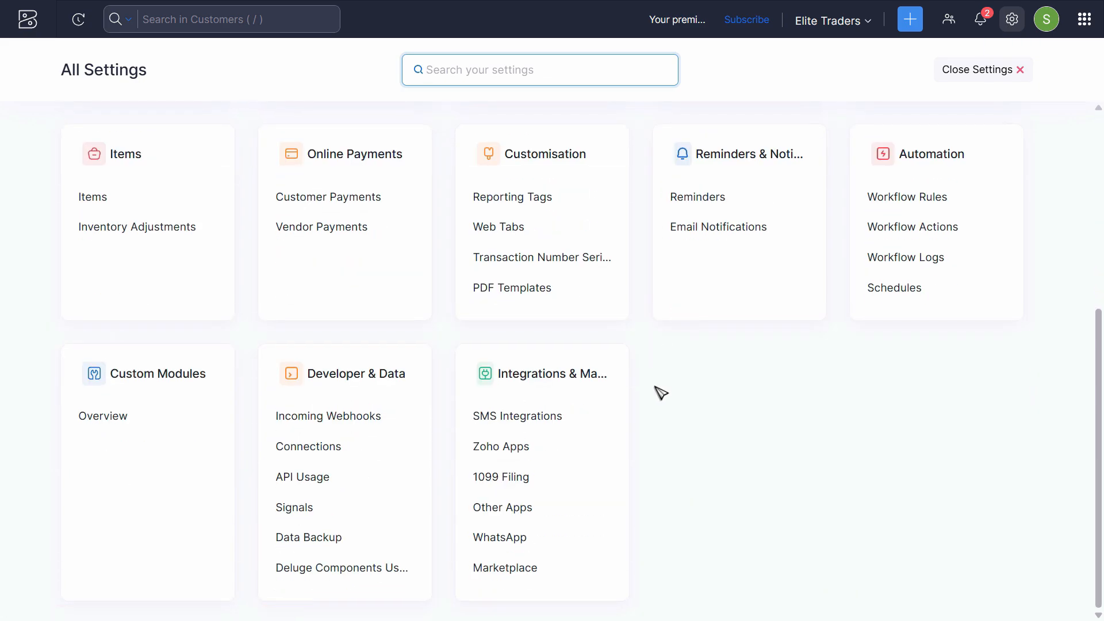
click(496, 454)
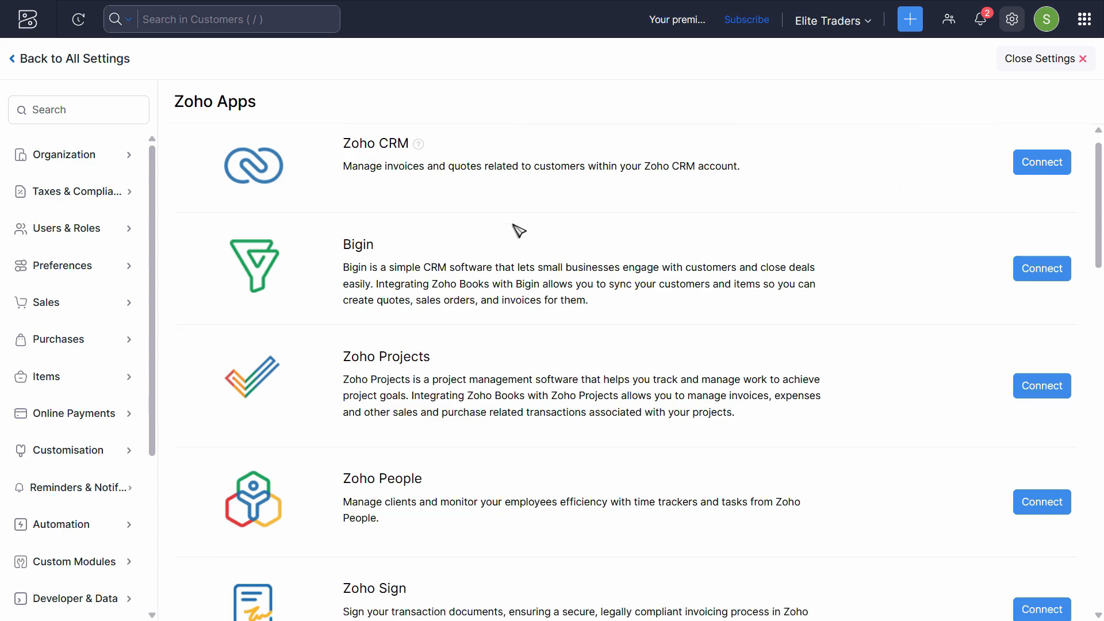
scroll(518, 230, down, 3)
scroll(518, 245, up, 3)
scroll(493, 350, down, 4)
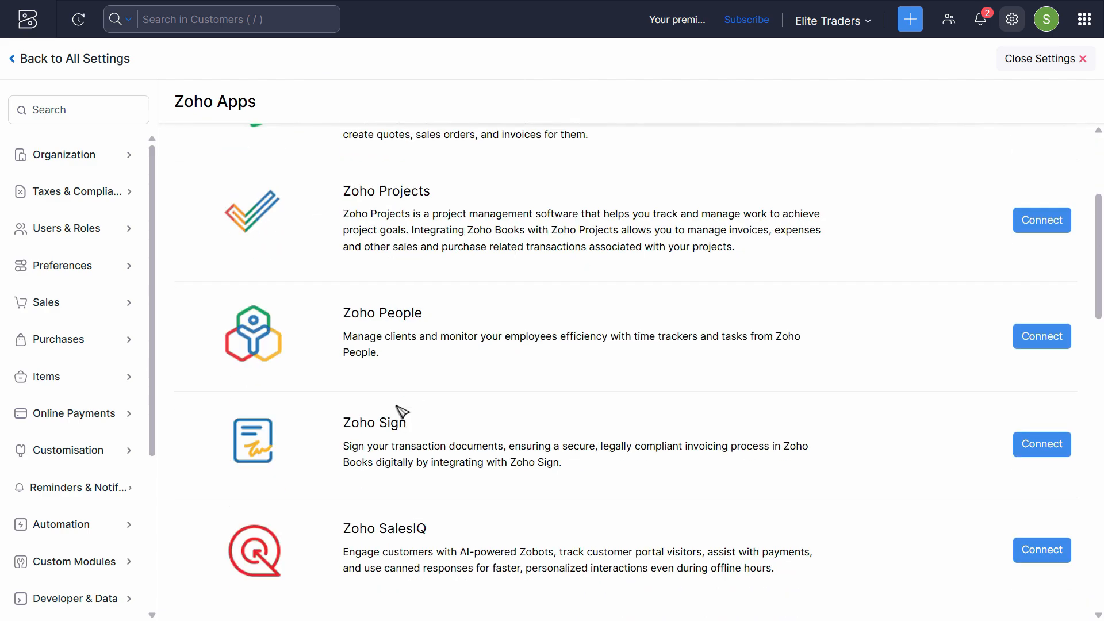
scroll(369, 322, up, 2)
scroll(401, 368, down, 9)
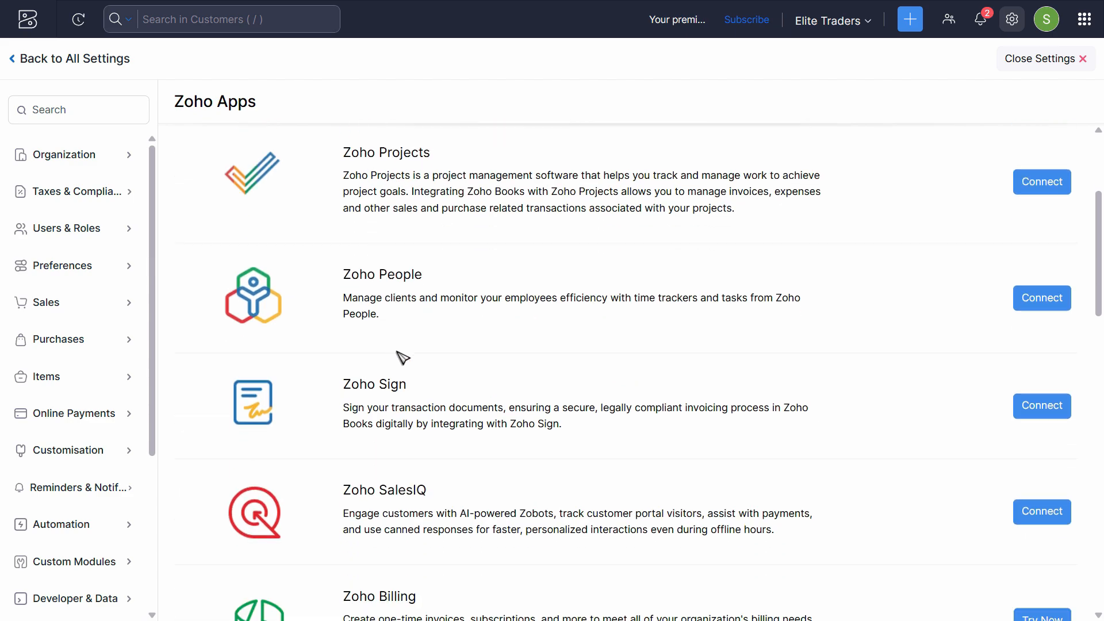
scroll(388, 373, down, 10)
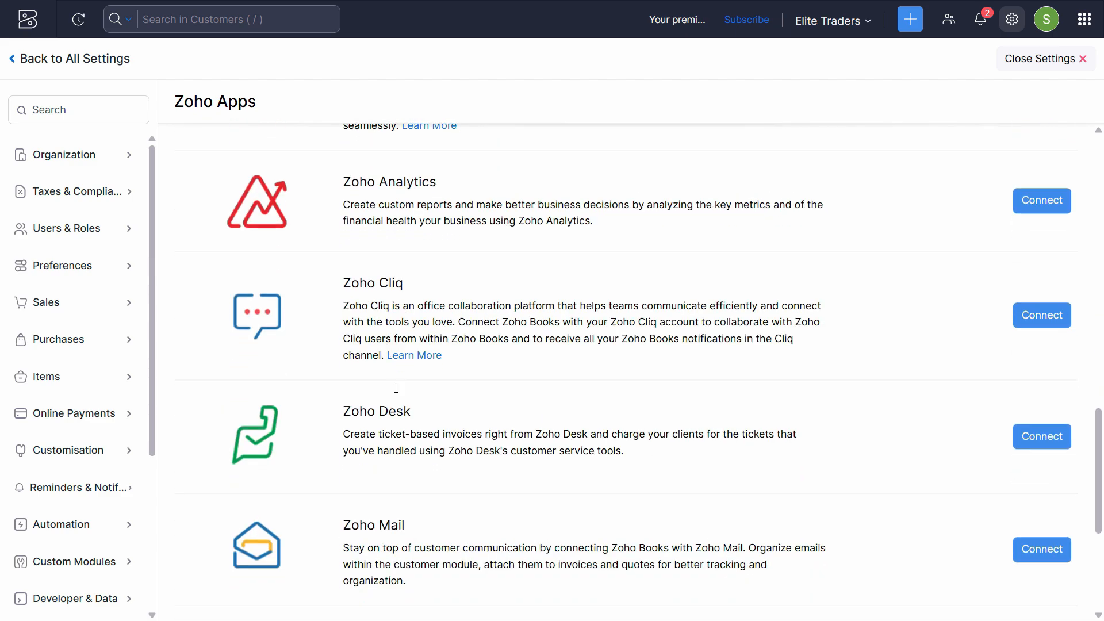
click(33, 71)
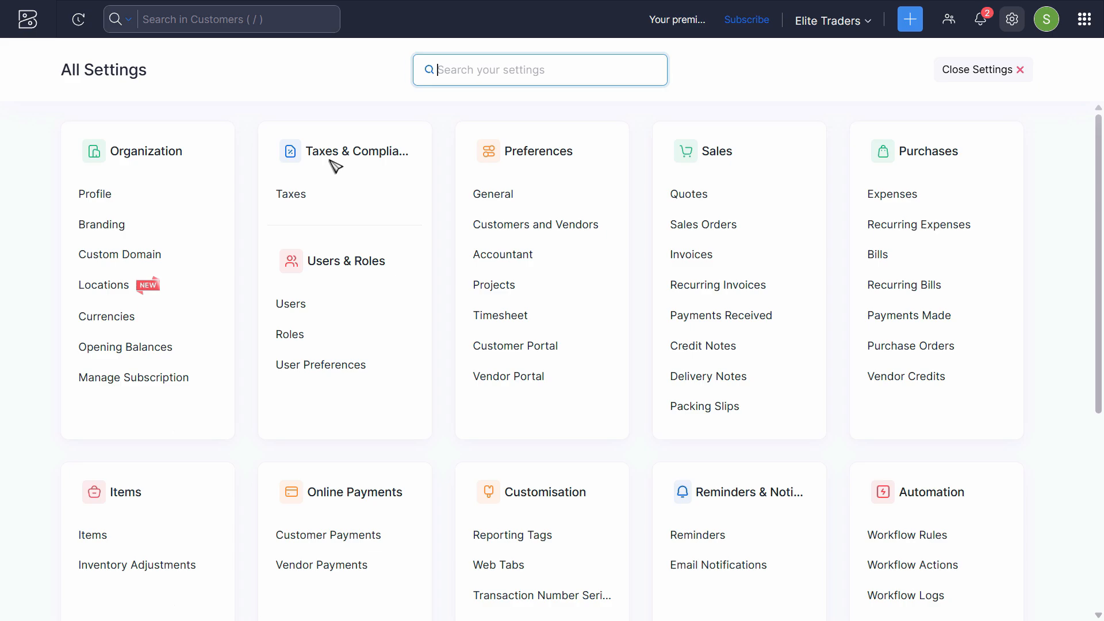
click(35, 27)
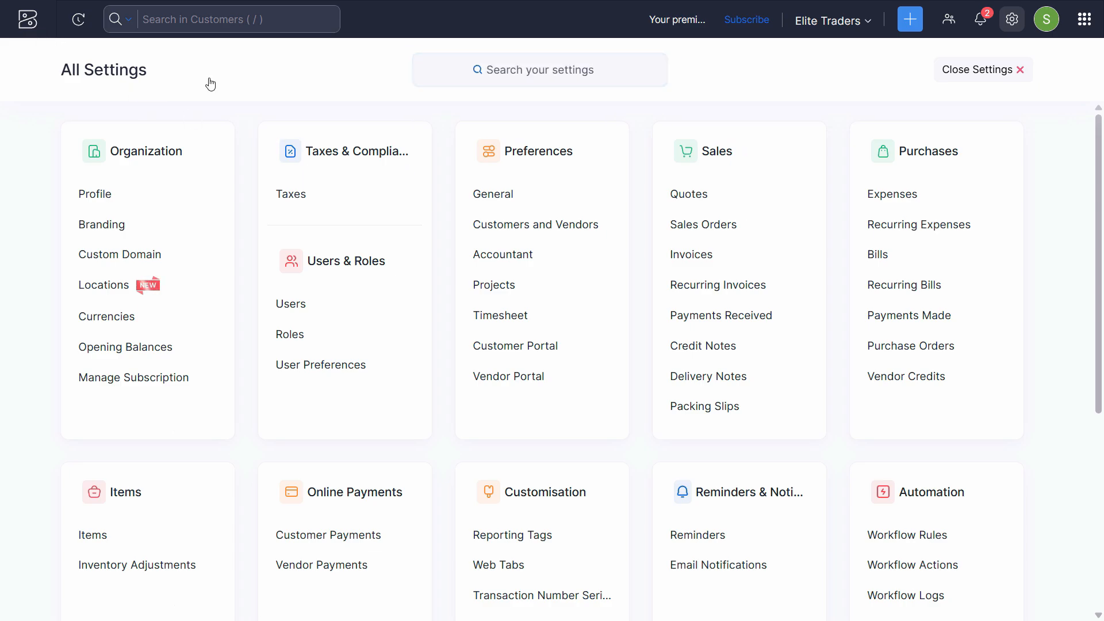